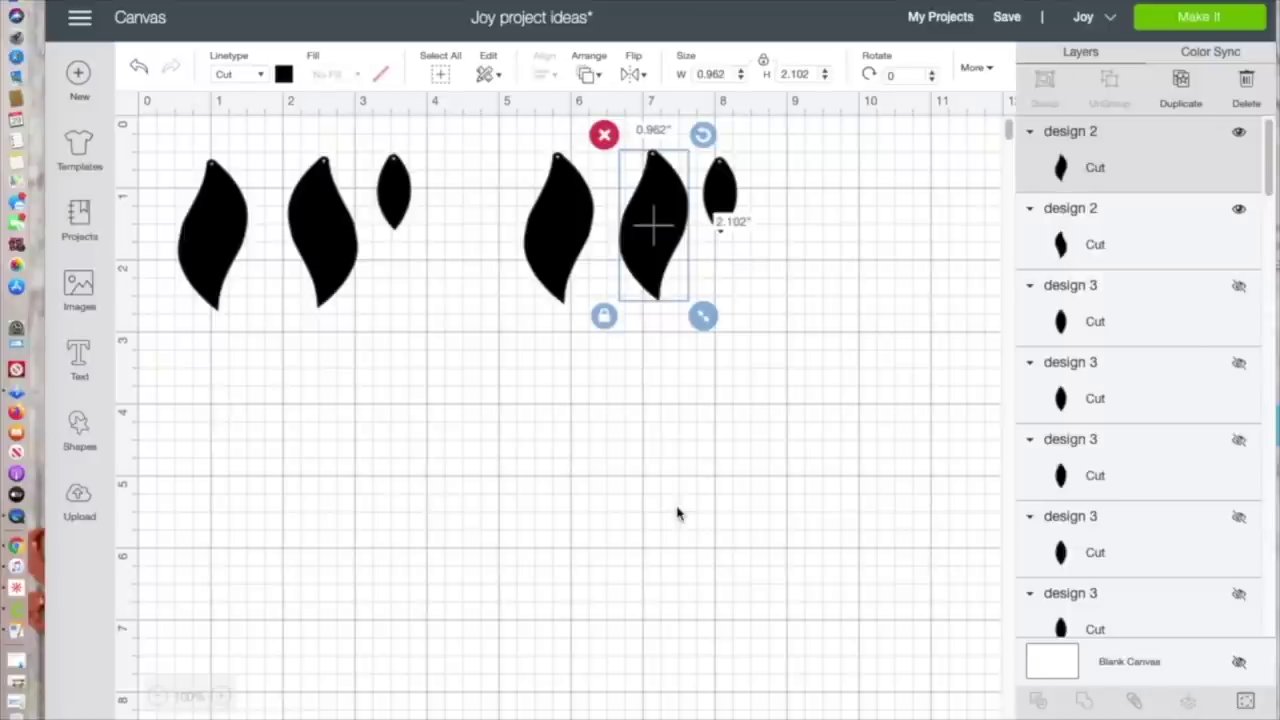
Step: Mirror one tall leaf horizontally and shift the leftmost leaf slightly to the right
click(80, 495)
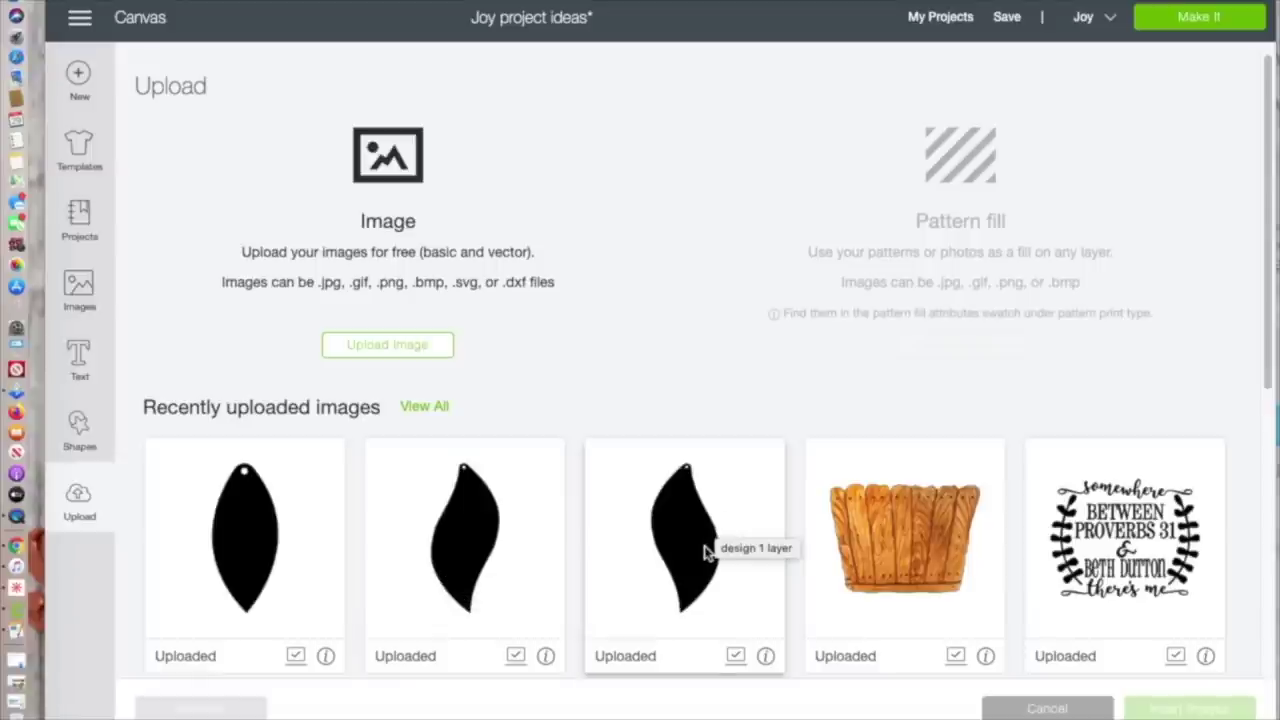
click(127, 20)
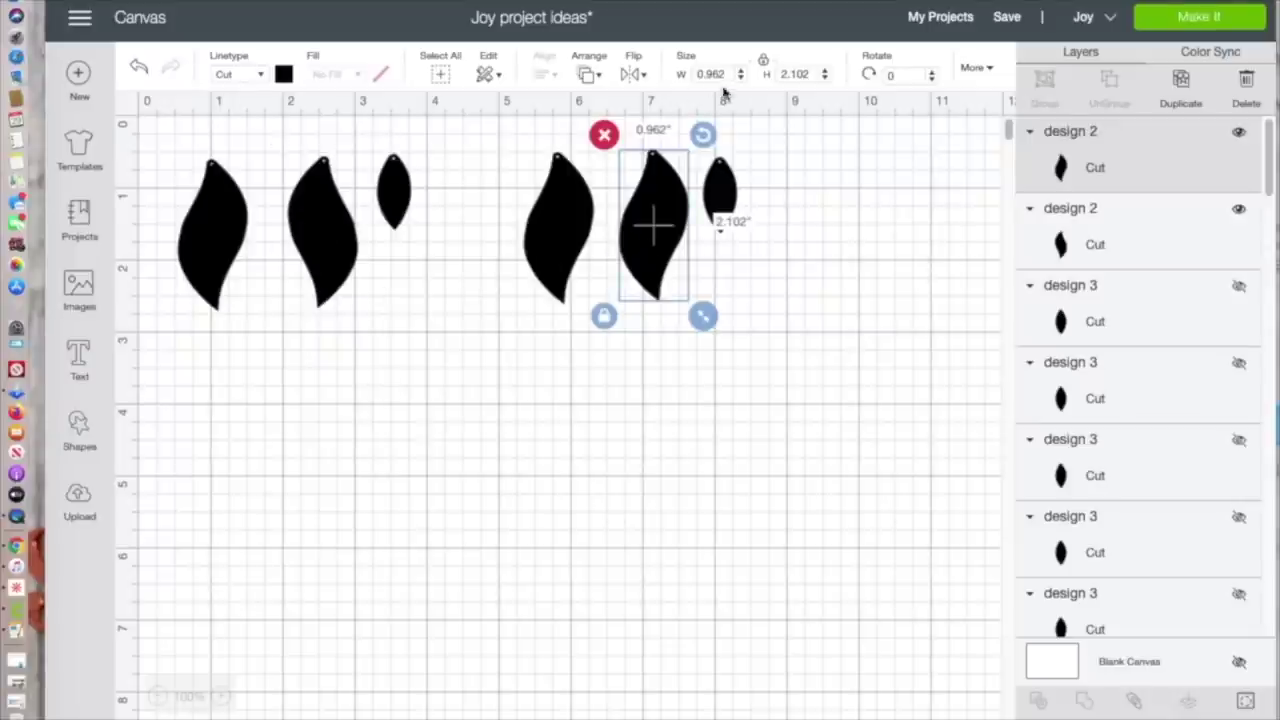
click(624, 78)
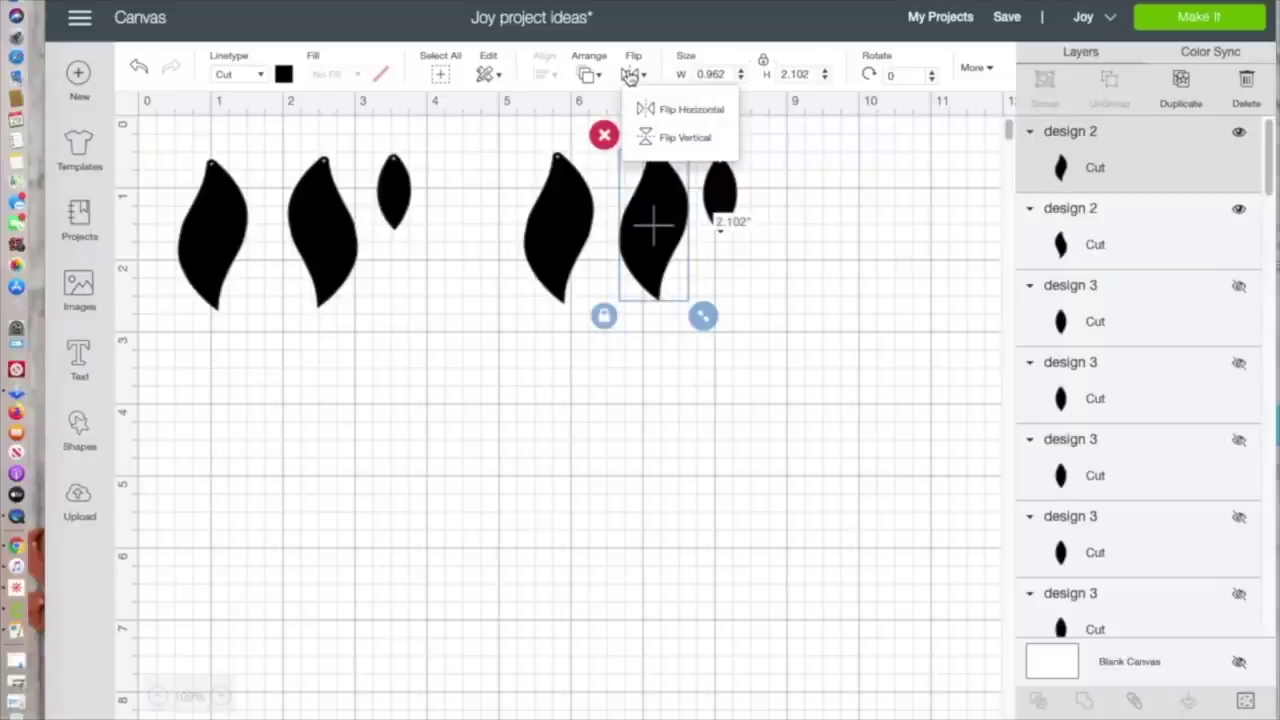
click(672, 110)
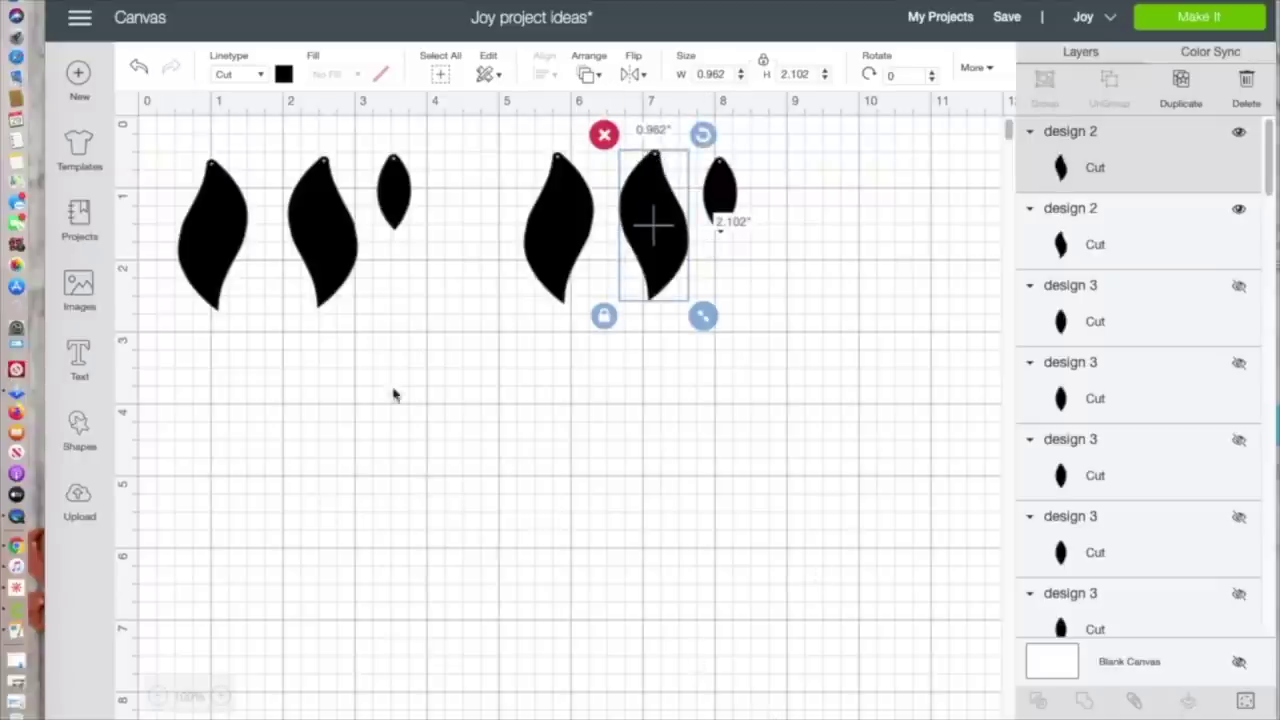
drag(220, 226, 246, 229)
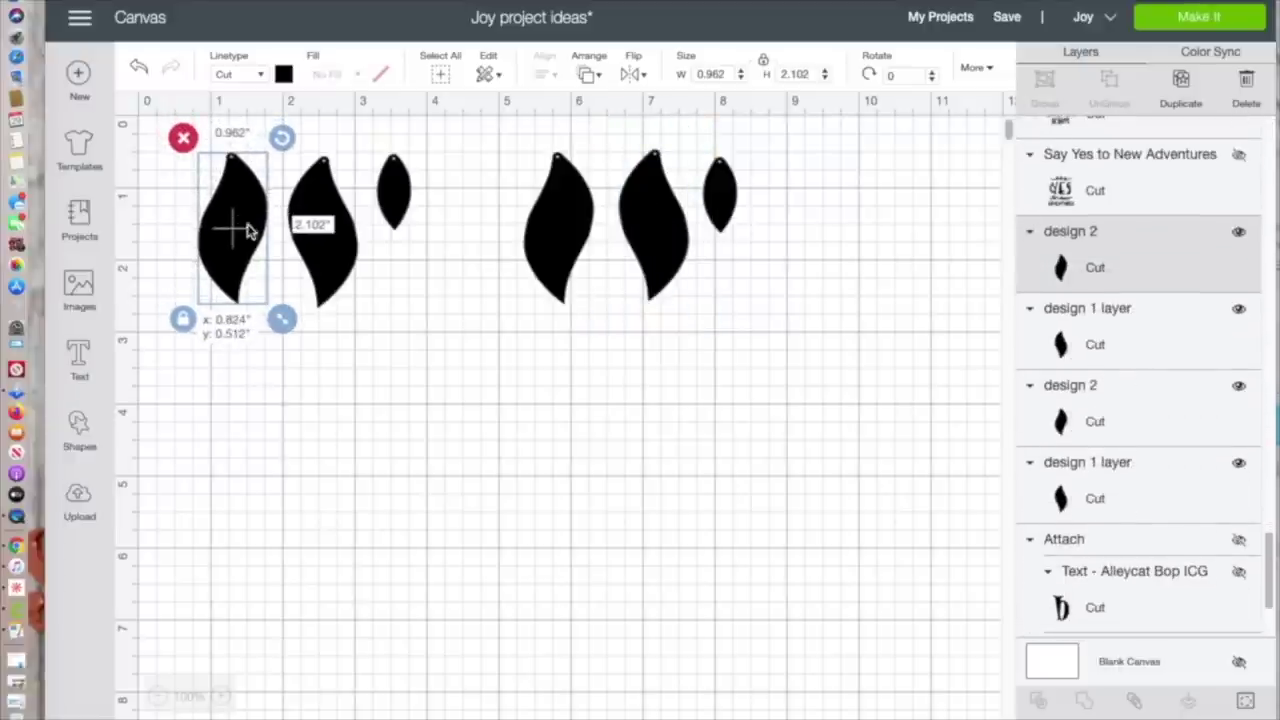
click(318, 218)
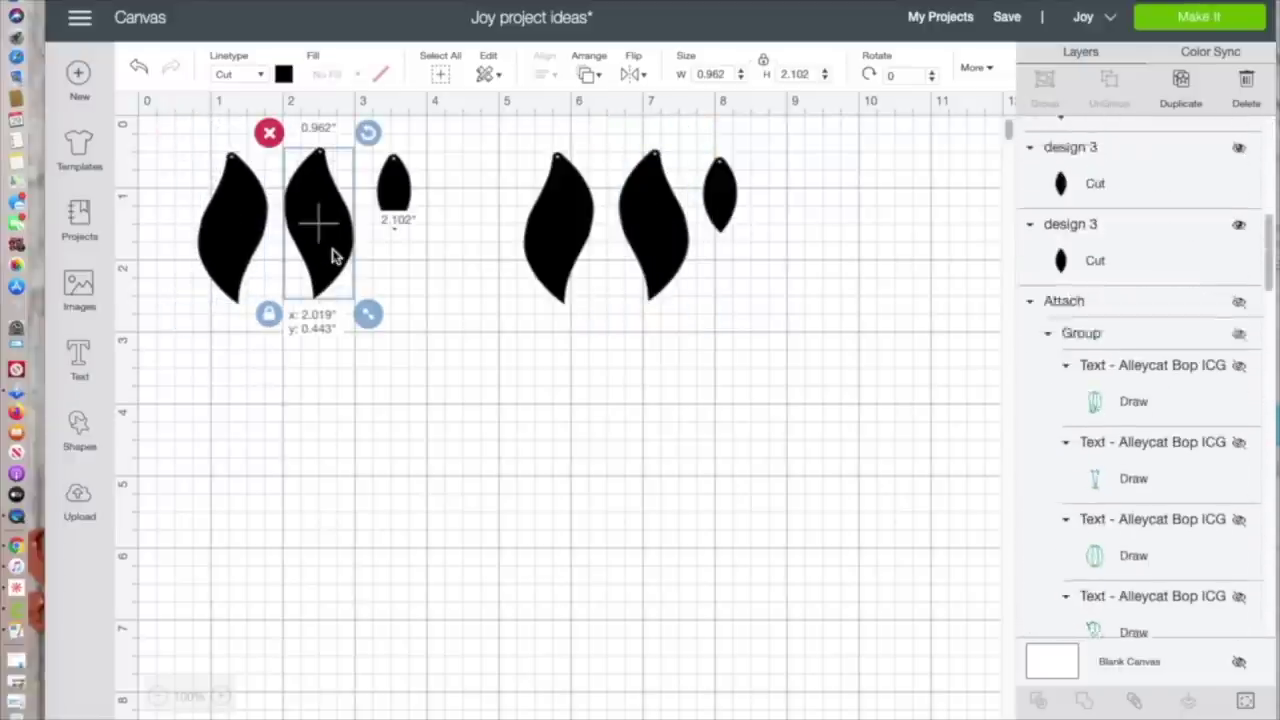
Step: Colour the right group's left leaf and the leftmost leaf pink
click(560, 246)
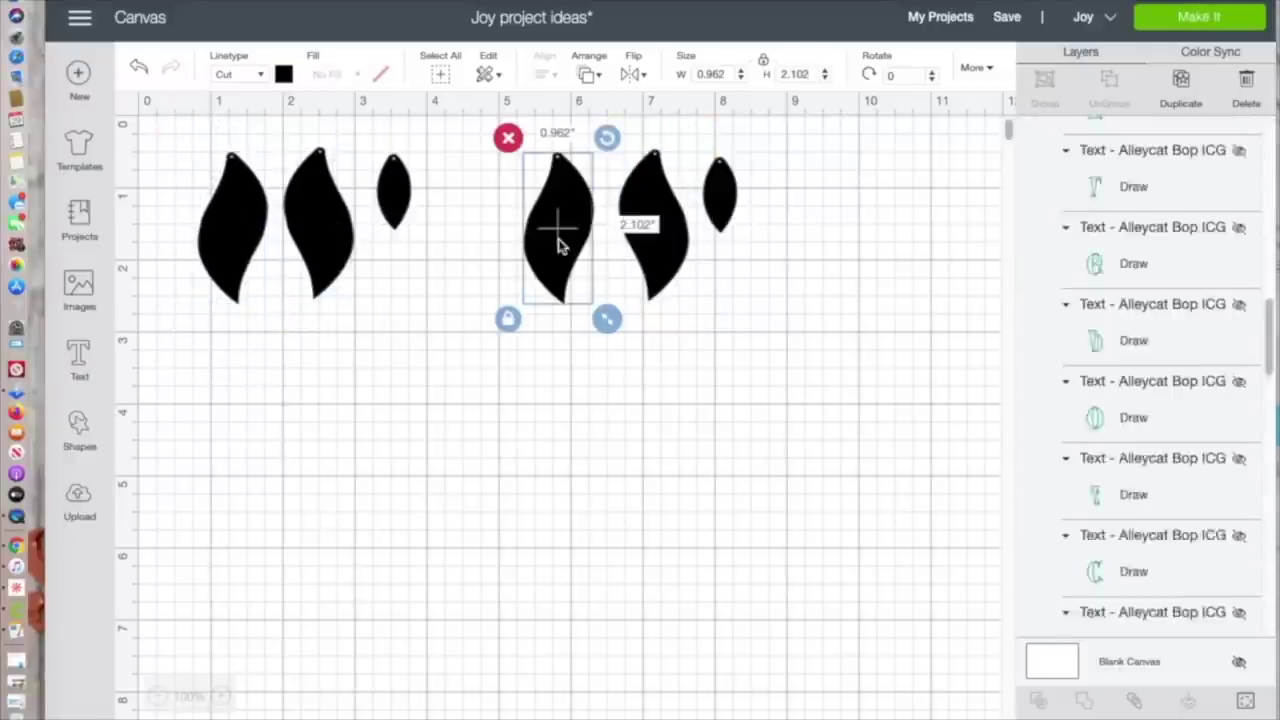
click(284, 74)
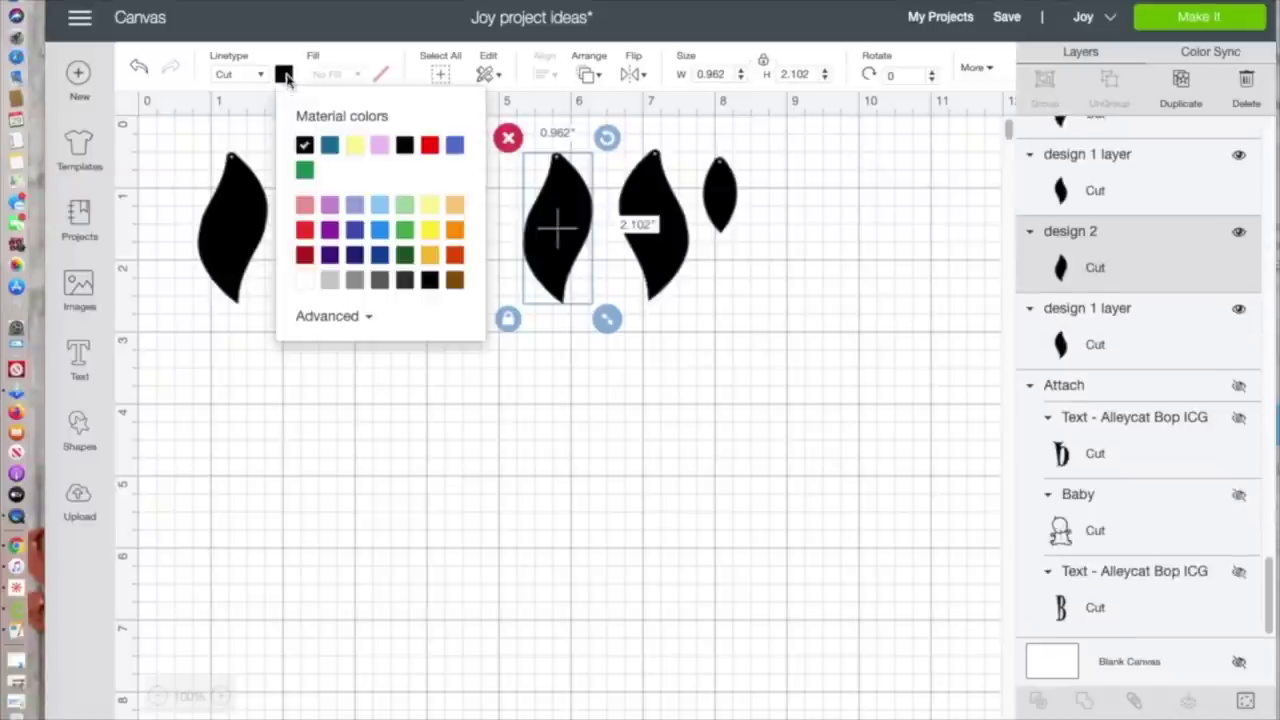
click(378, 145)
click(480, 403)
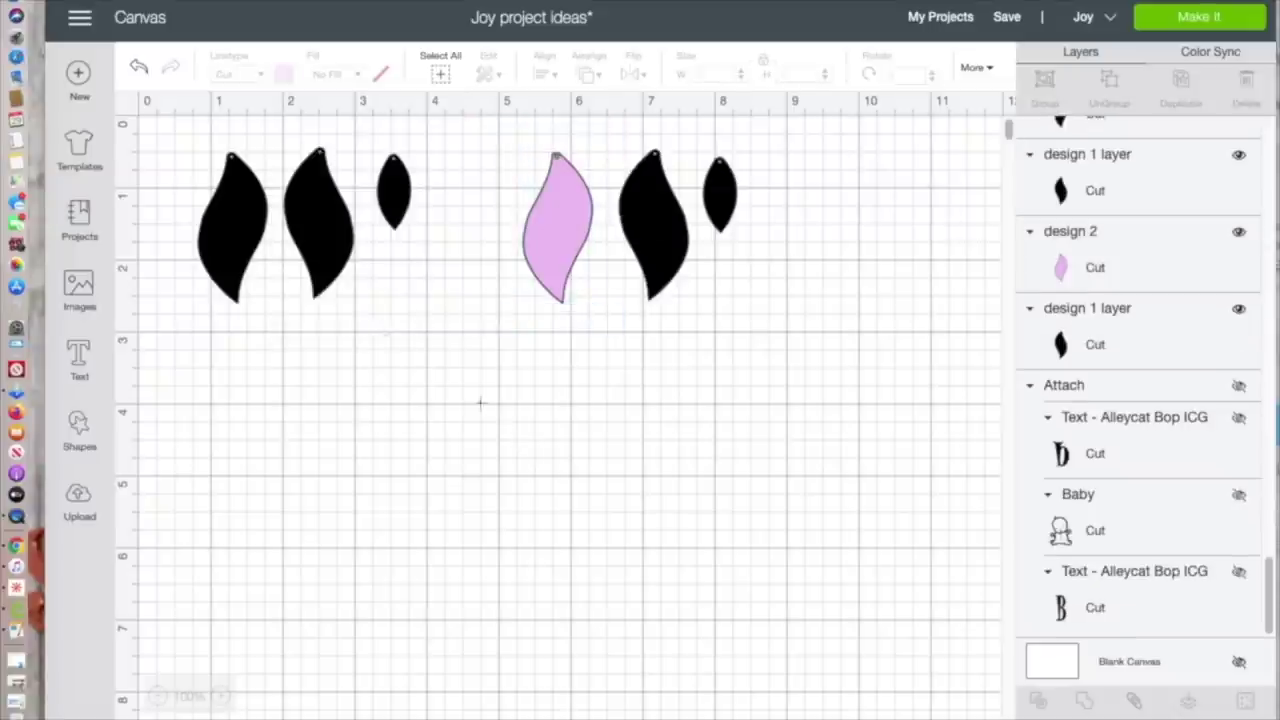
click(230, 229)
click(284, 74)
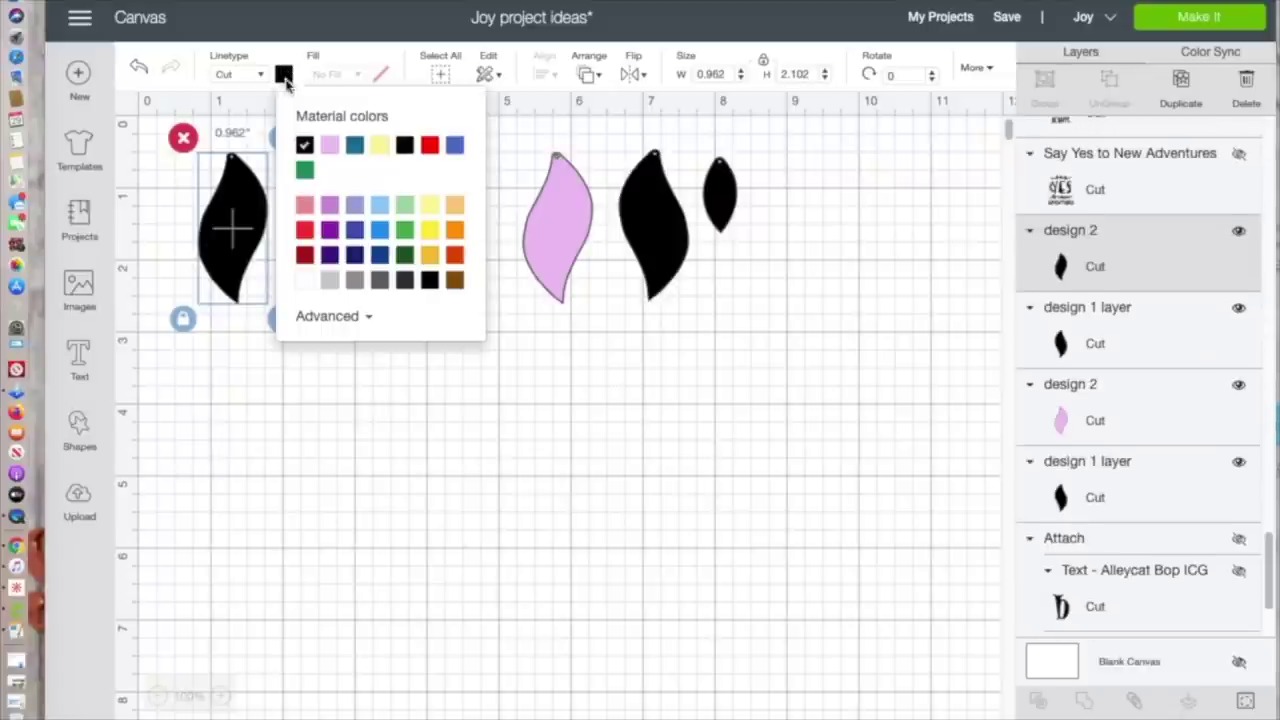
click(329, 145)
click(367, 457)
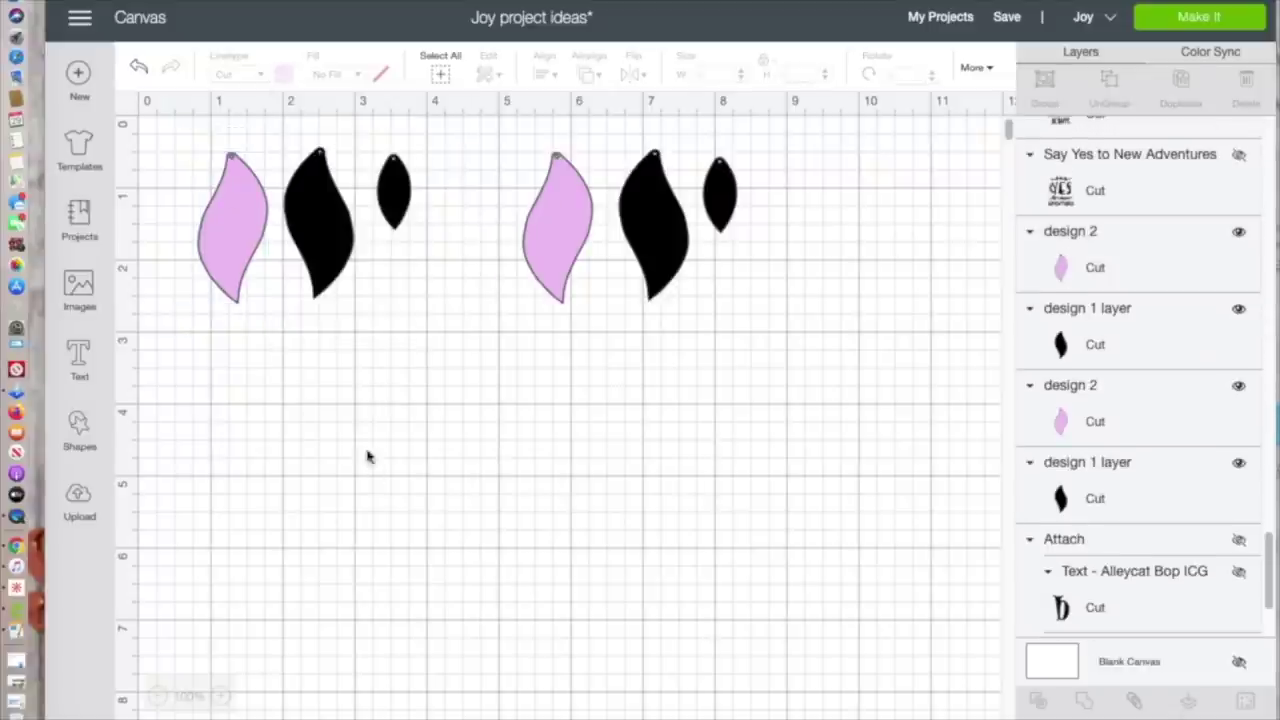
Step: Turn both small leaves, left group and right, white
click(392, 186)
click(284, 74)
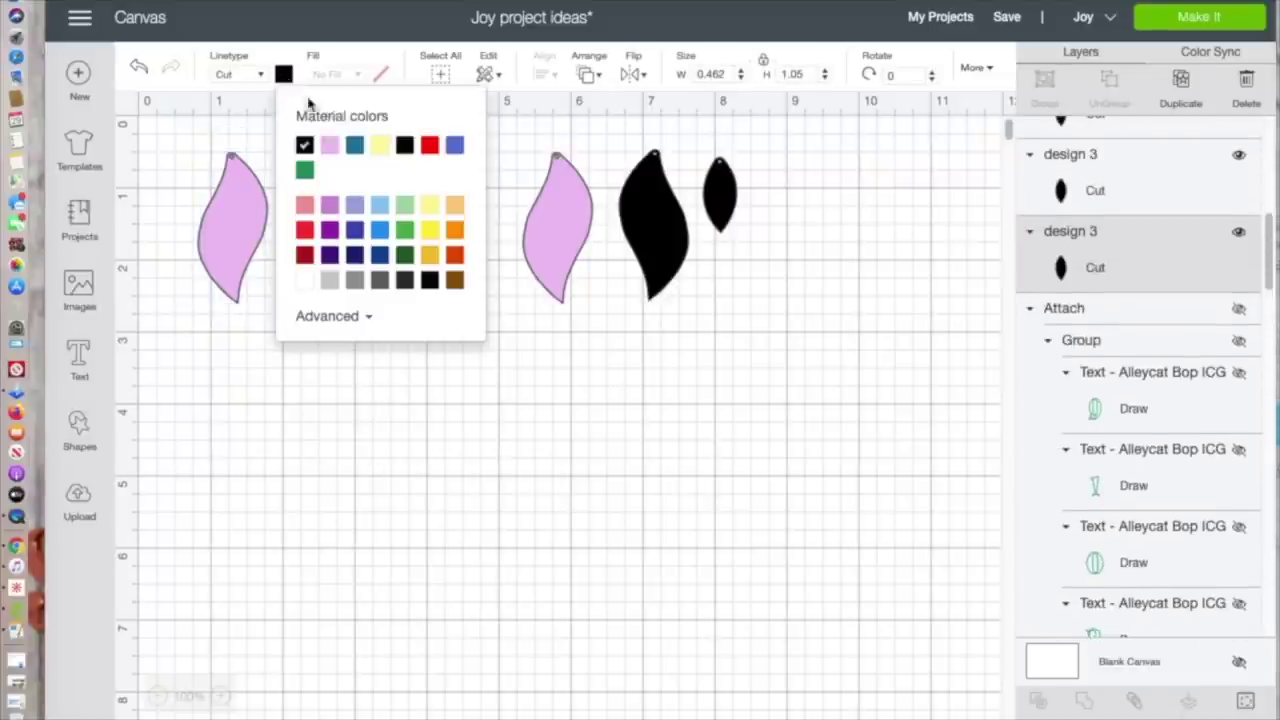
click(307, 279)
click(725, 187)
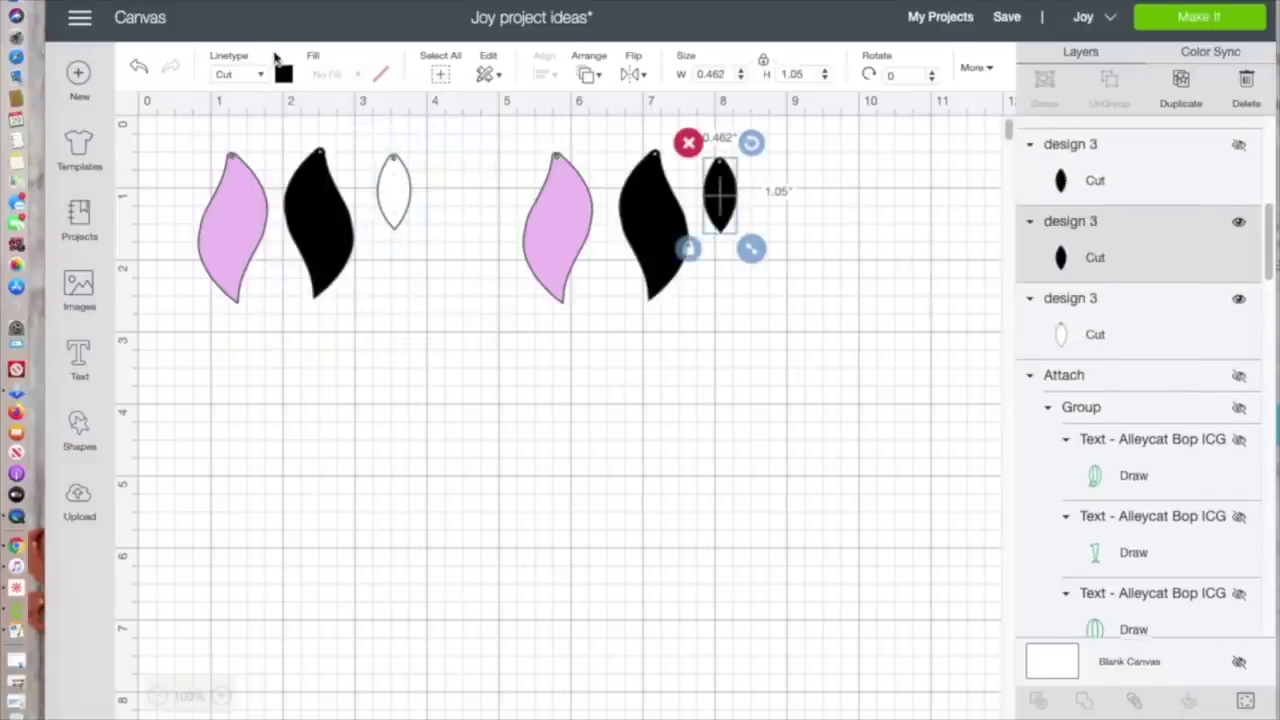
click(284, 74)
click(306, 281)
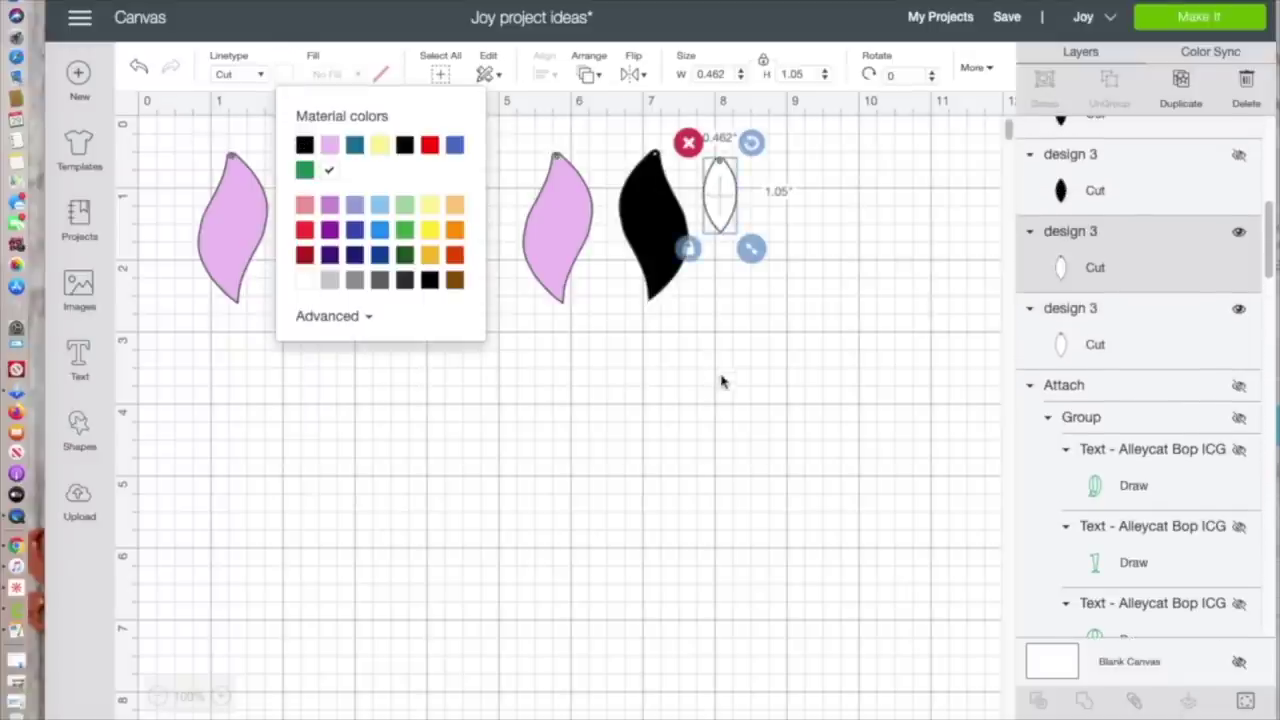
click(720, 377)
Step: Stack the right pink leaf and small white leaf on the black leaf, white in front
drag(565, 250, 654, 219)
drag(720, 192, 653, 195)
click(589, 74)
click(640, 193)
click(557, 383)
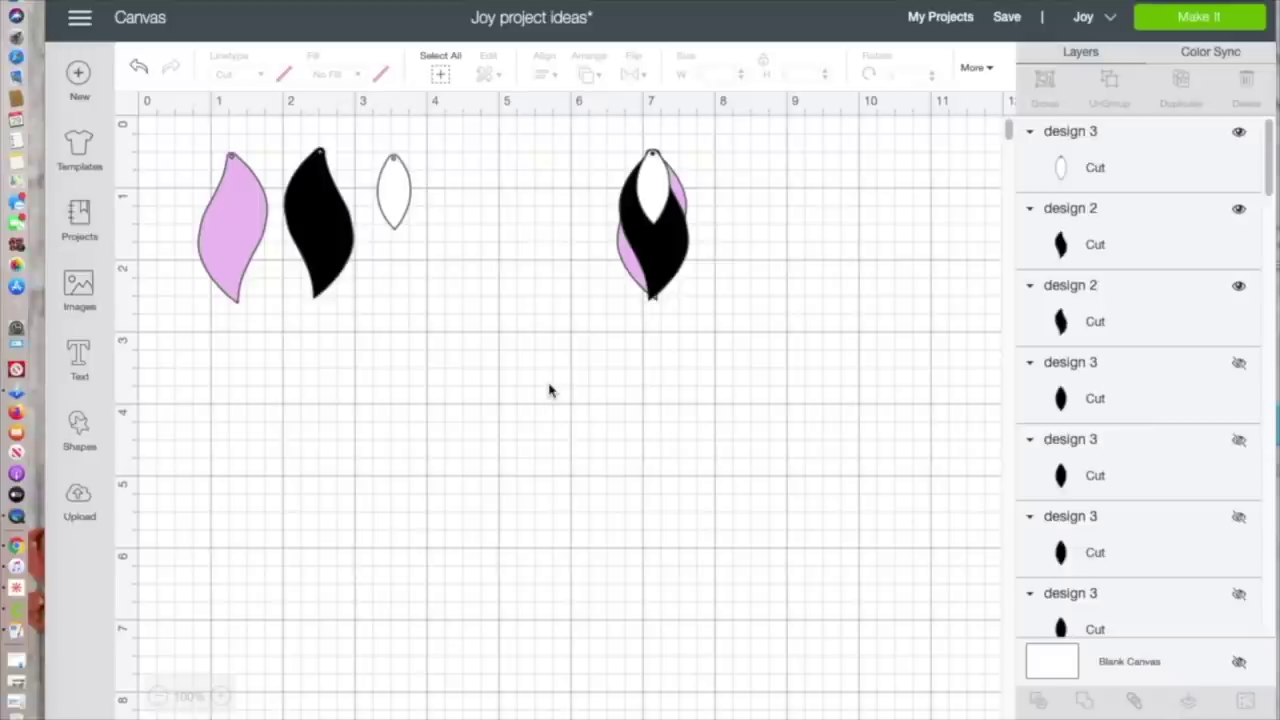
Step: Move the left pink leaf beside the white leaf and nudge it slightly left
drag(250, 220, 484, 215)
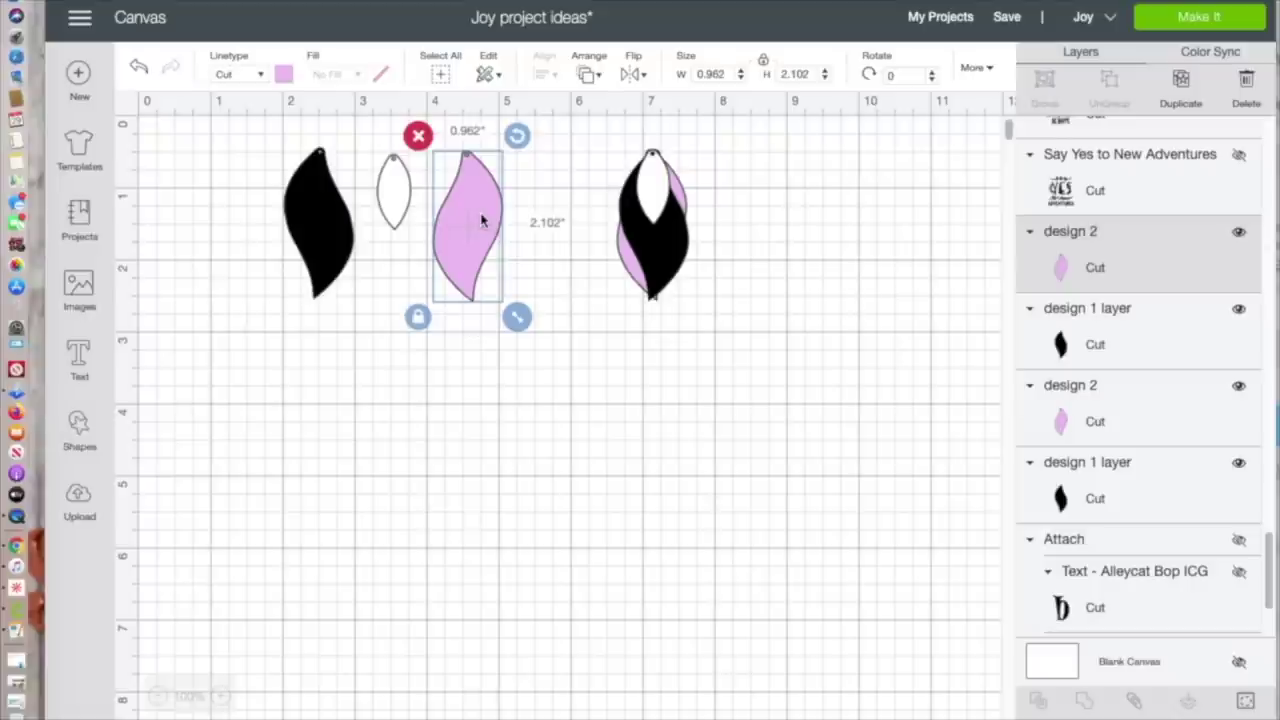
click(392, 195)
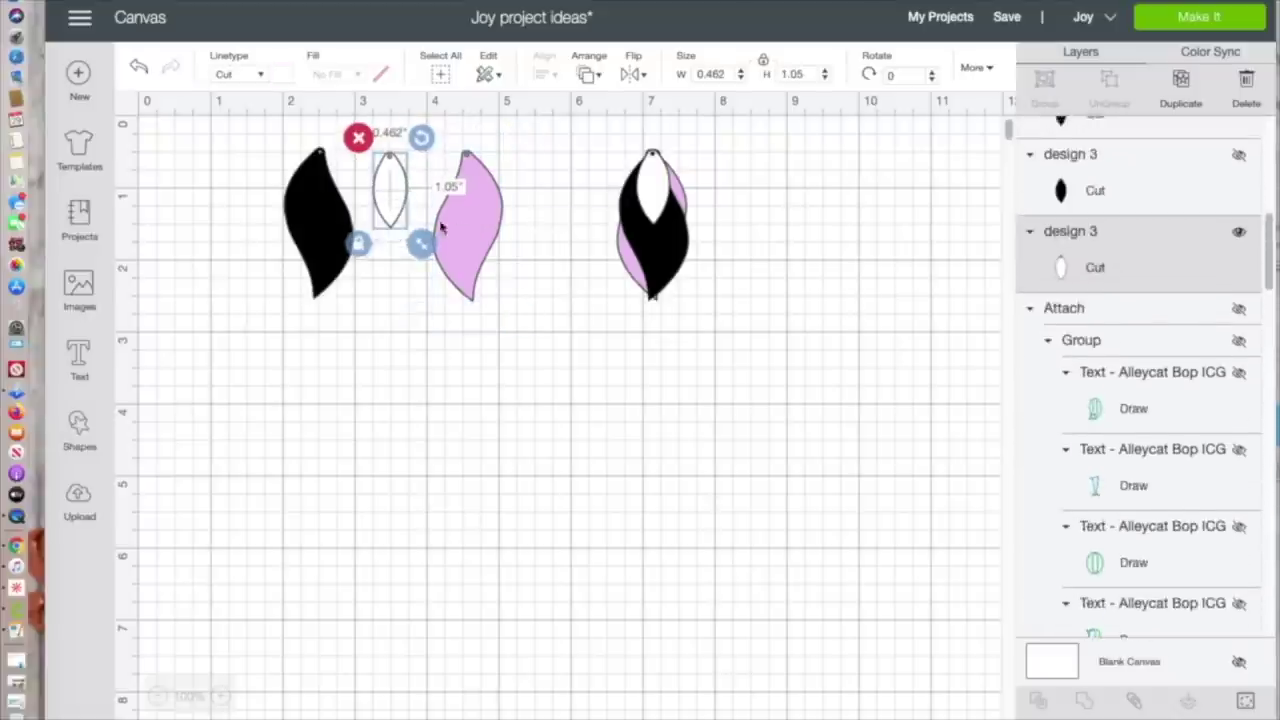
drag(468, 240, 460, 240)
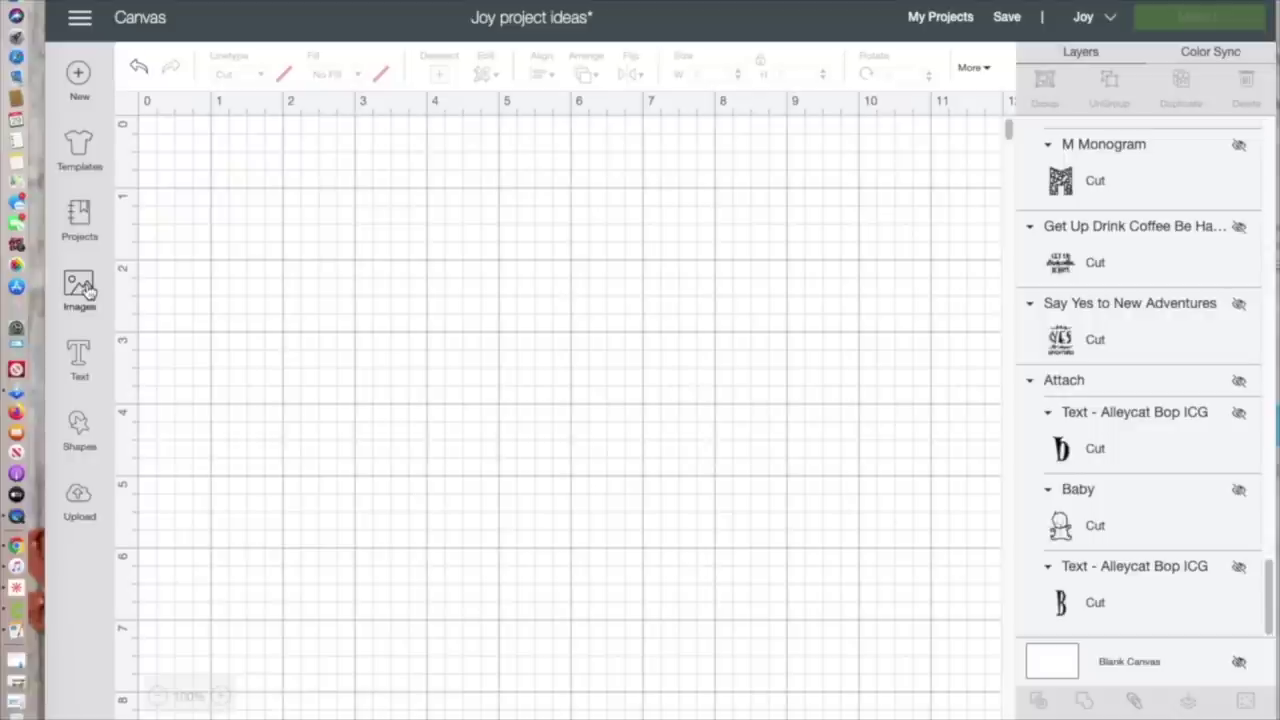
click(80, 288)
click(589, 139)
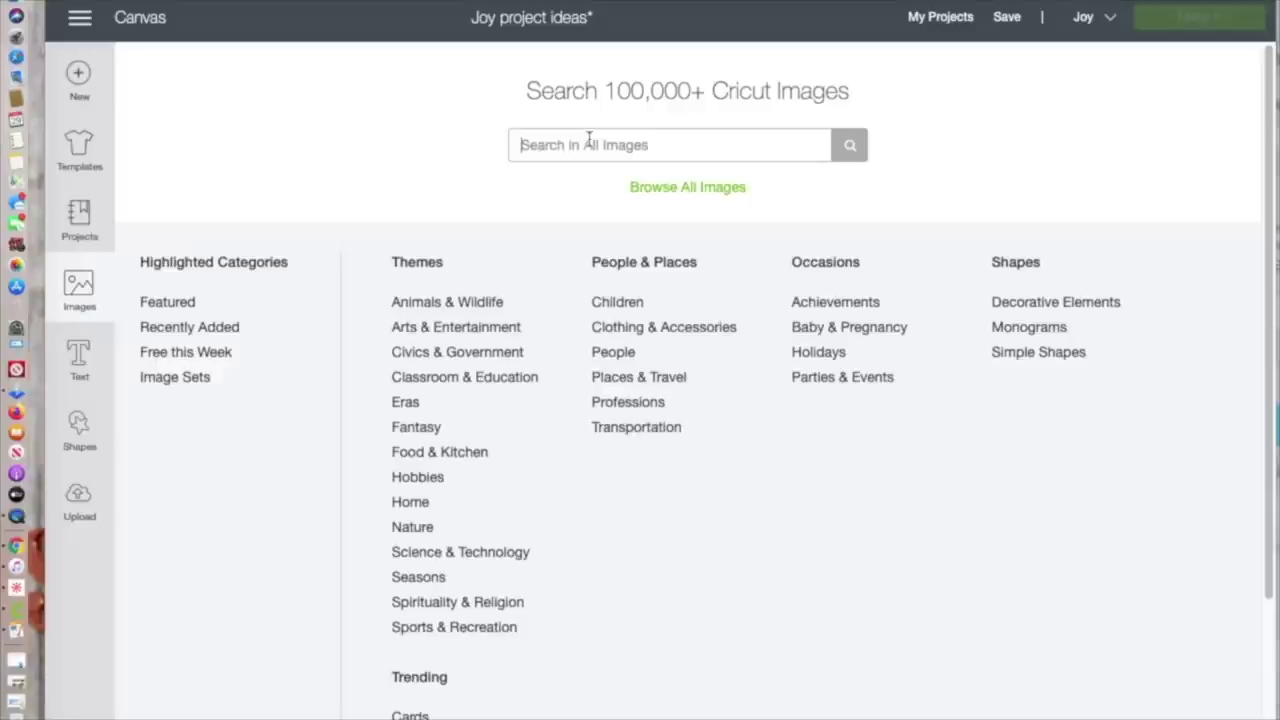
text(adventures)
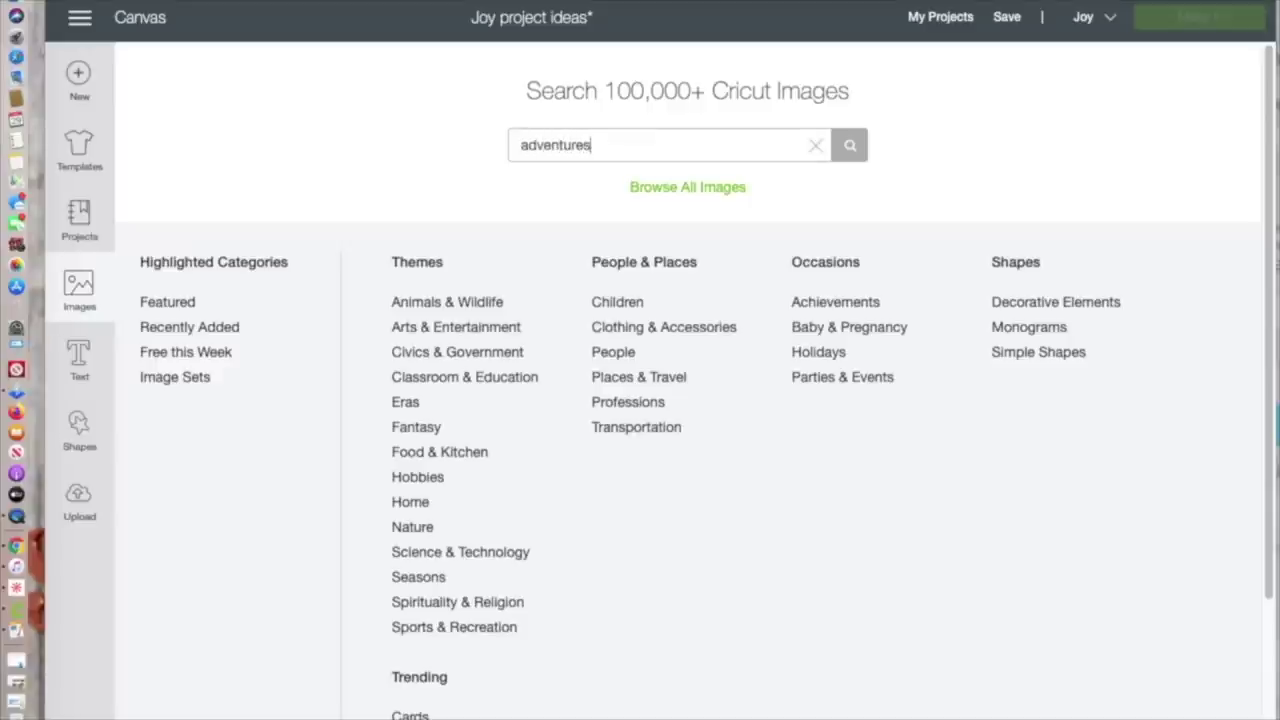
key(Return)
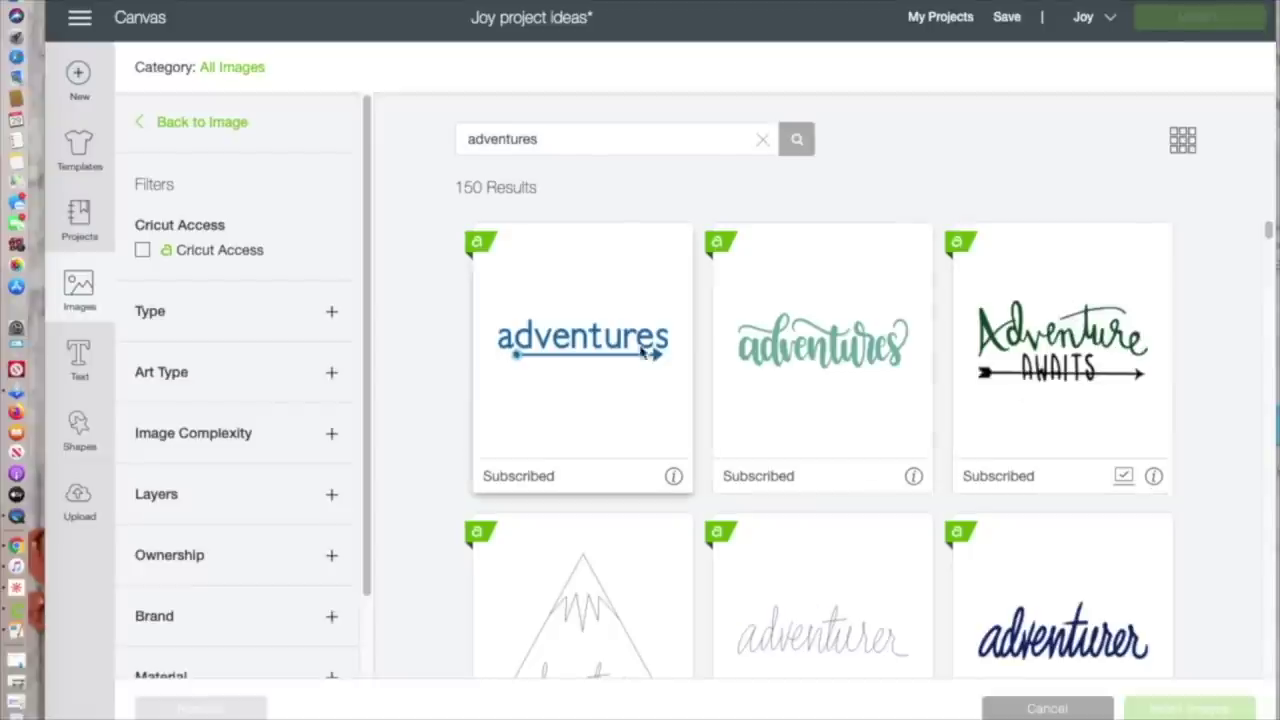
scroll(1012, 430, down, 10)
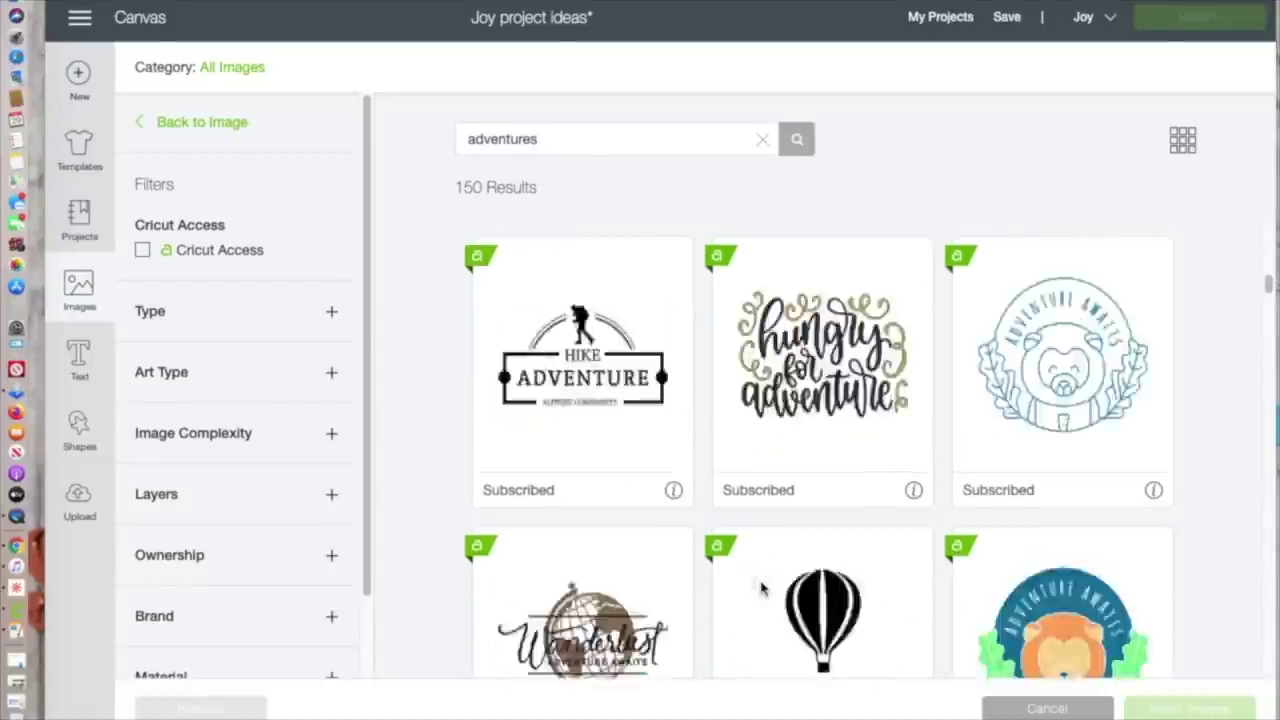
scroll(766, 591, down, 5)
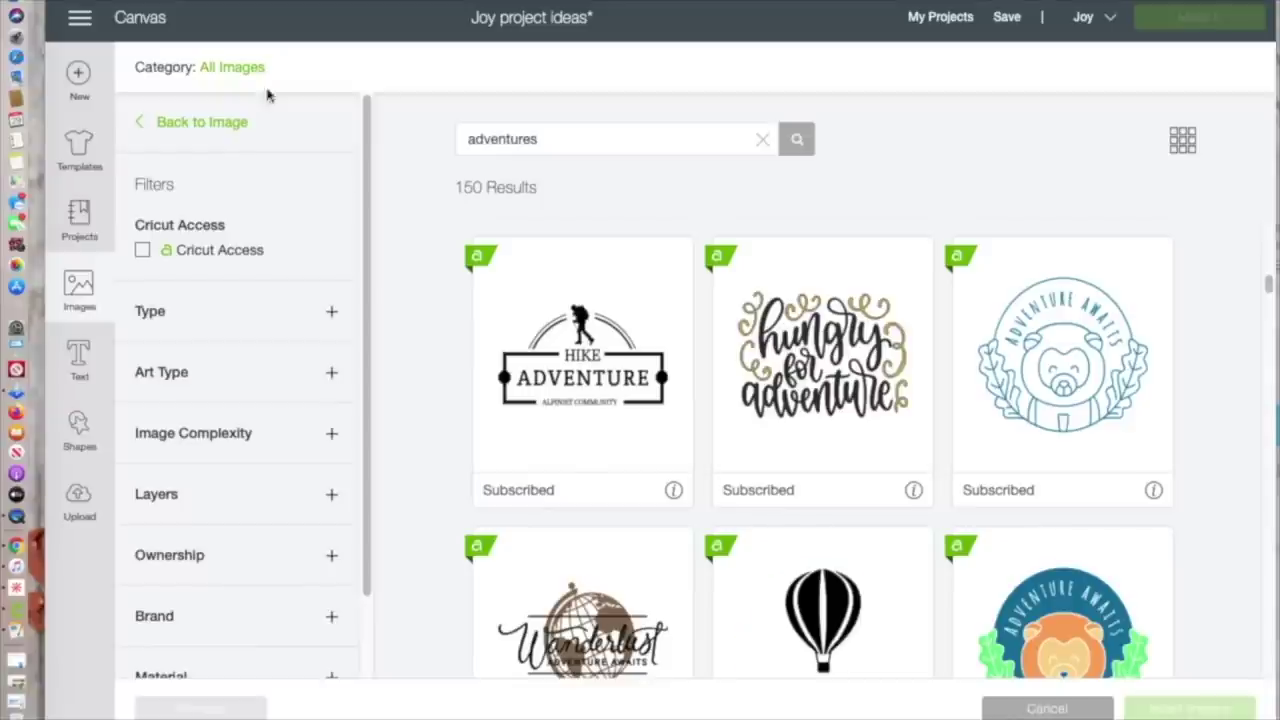
click(157, 20)
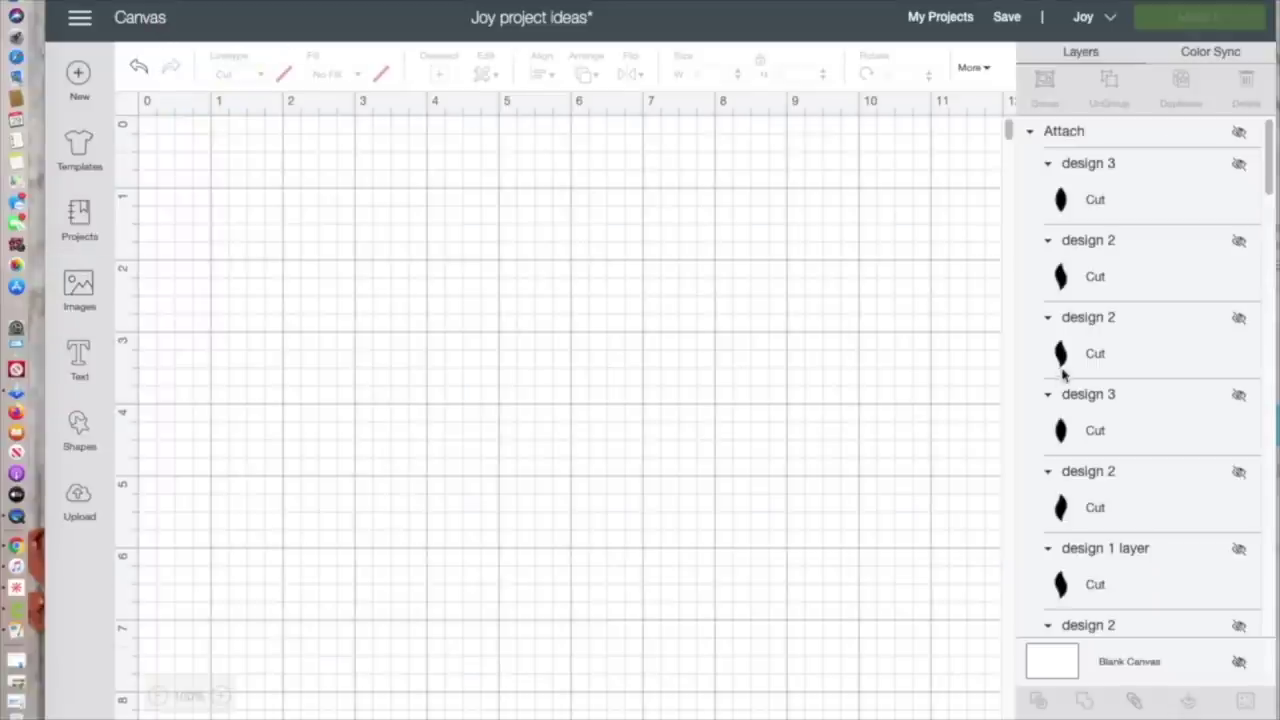
Step: Make the Say Yes to New Adventures layer visible in the Layers panel
scroll(1180, 490, down, 15)
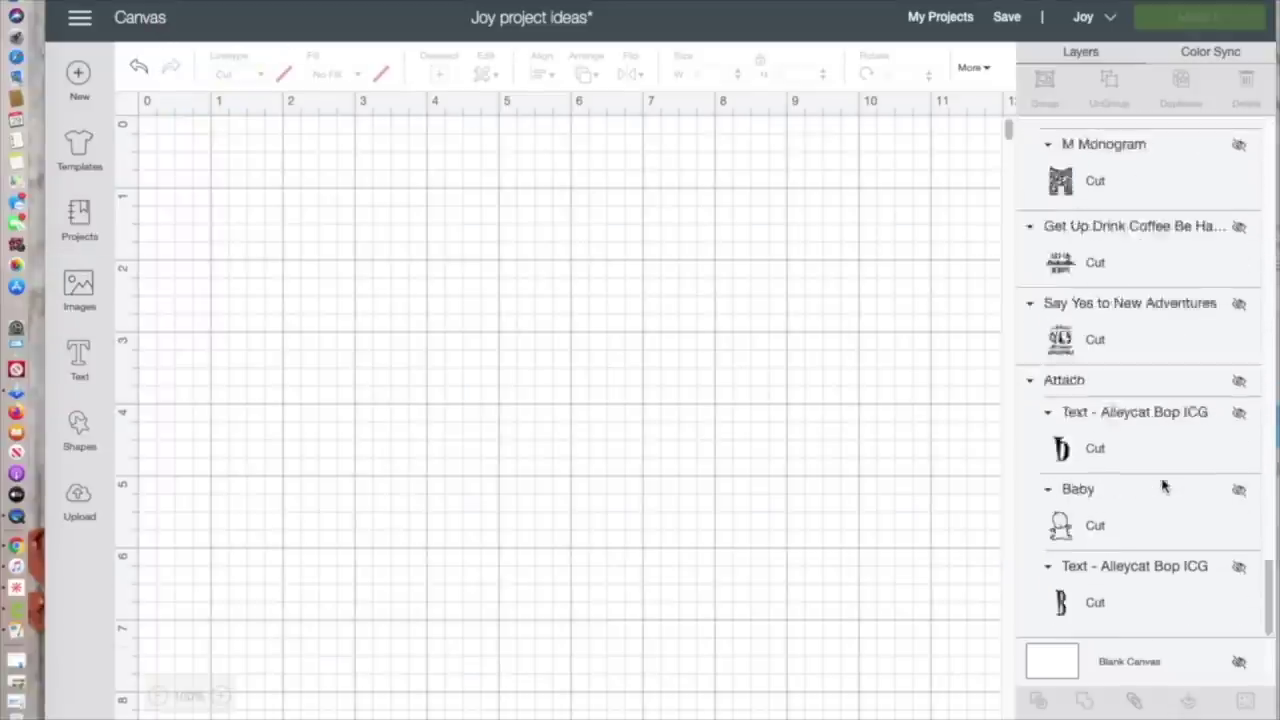
click(1241, 240)
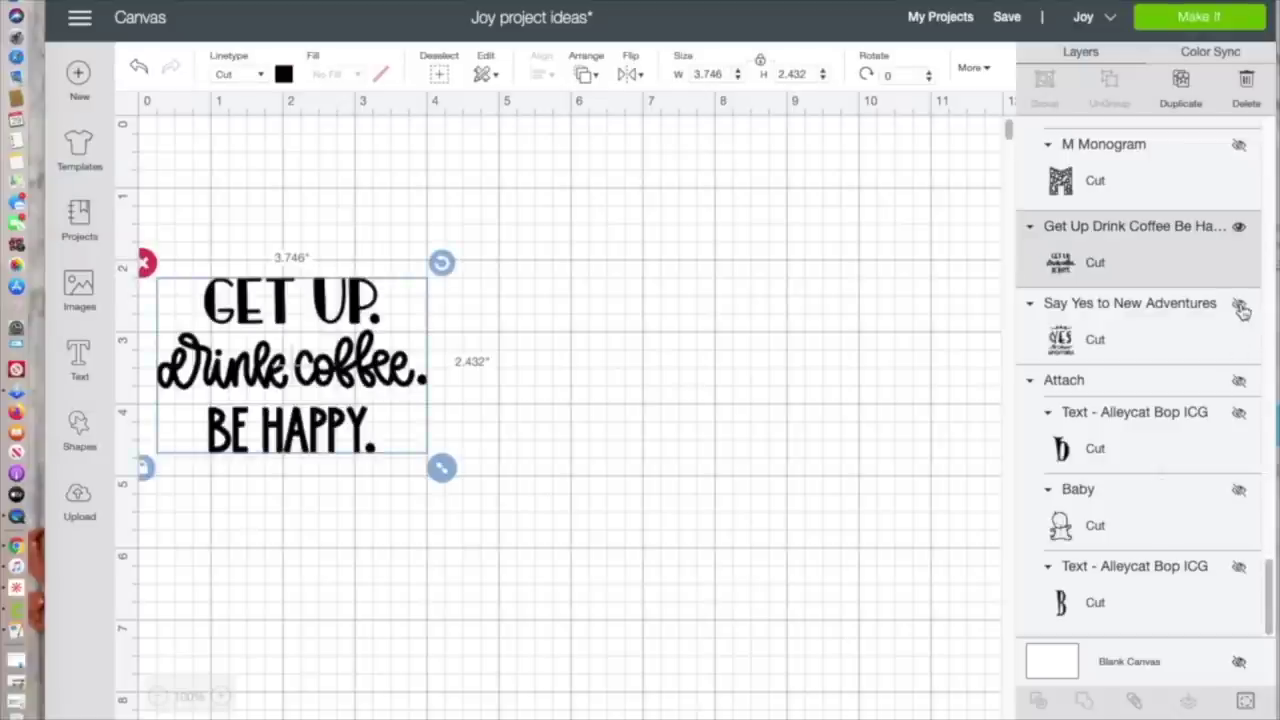
click(1239, 308)
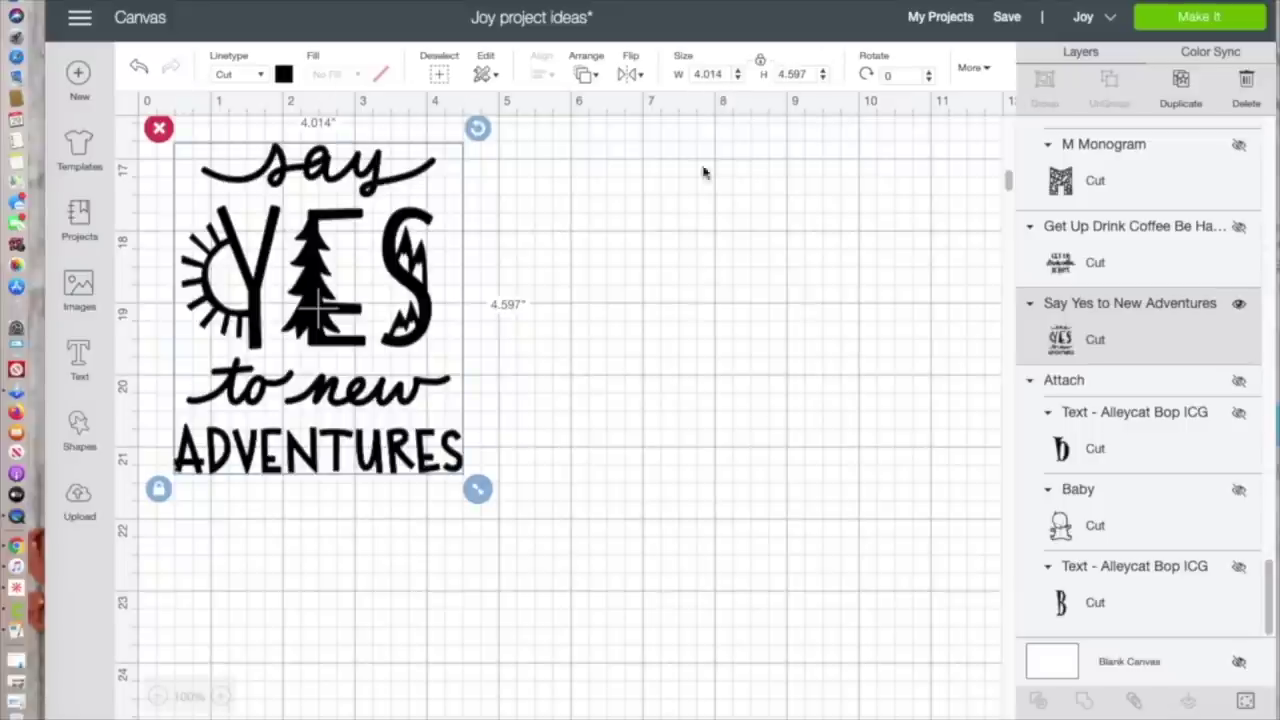
Step: Resize the Say Yes design to about 4.181 by 4.639 inches, then relock proportions
click(760, 64)
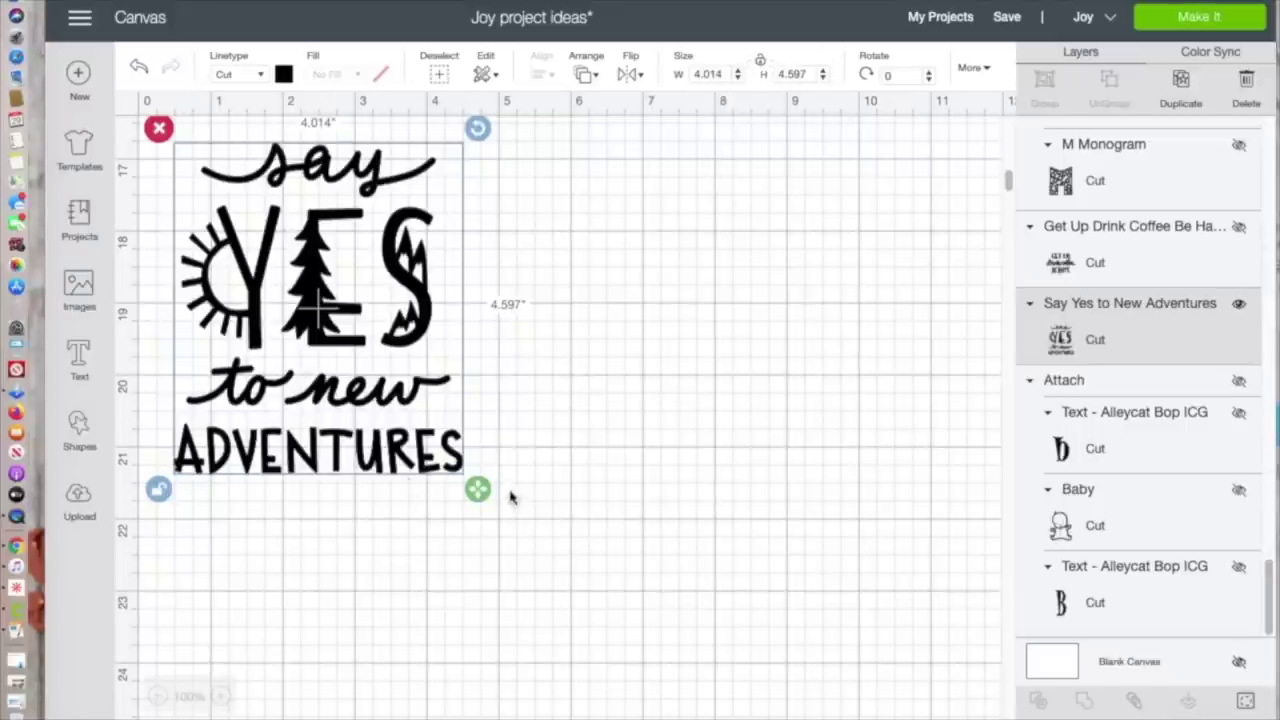
drag(480, 490, 489, 486)
click(760, 63)
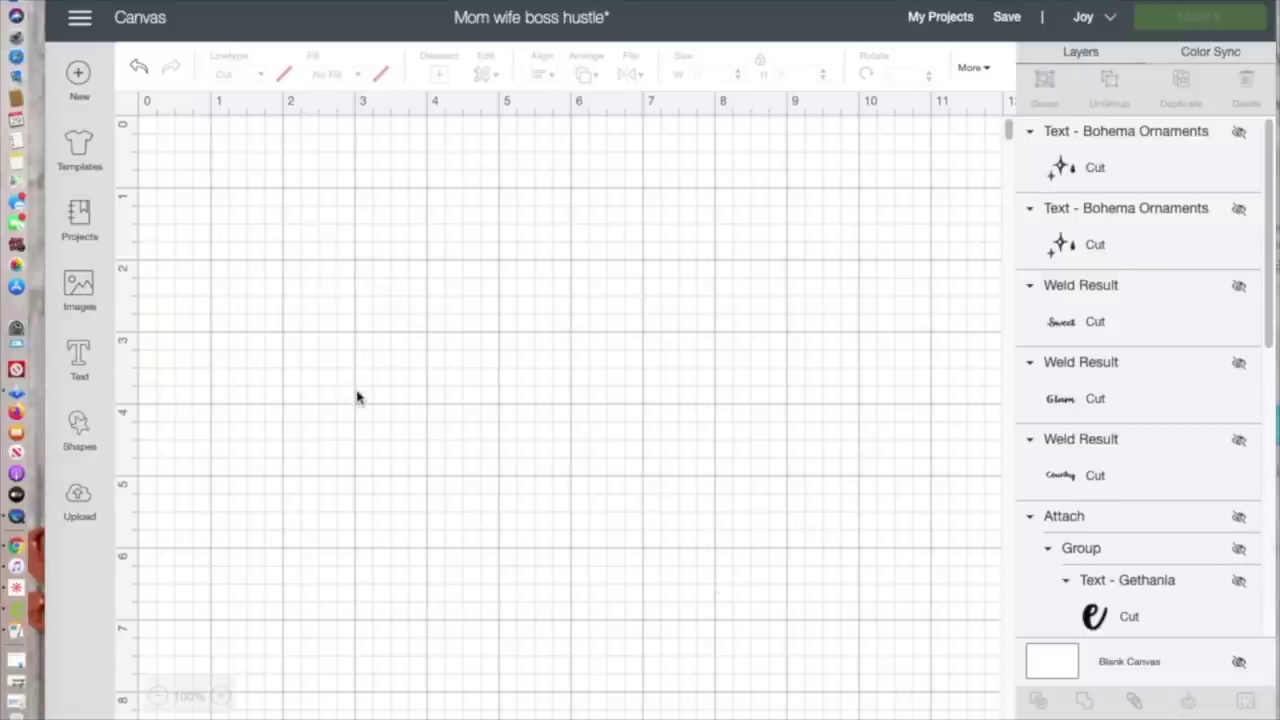
Step: Add a new empty text box to the canvas with the Text tool
click(80, 362)
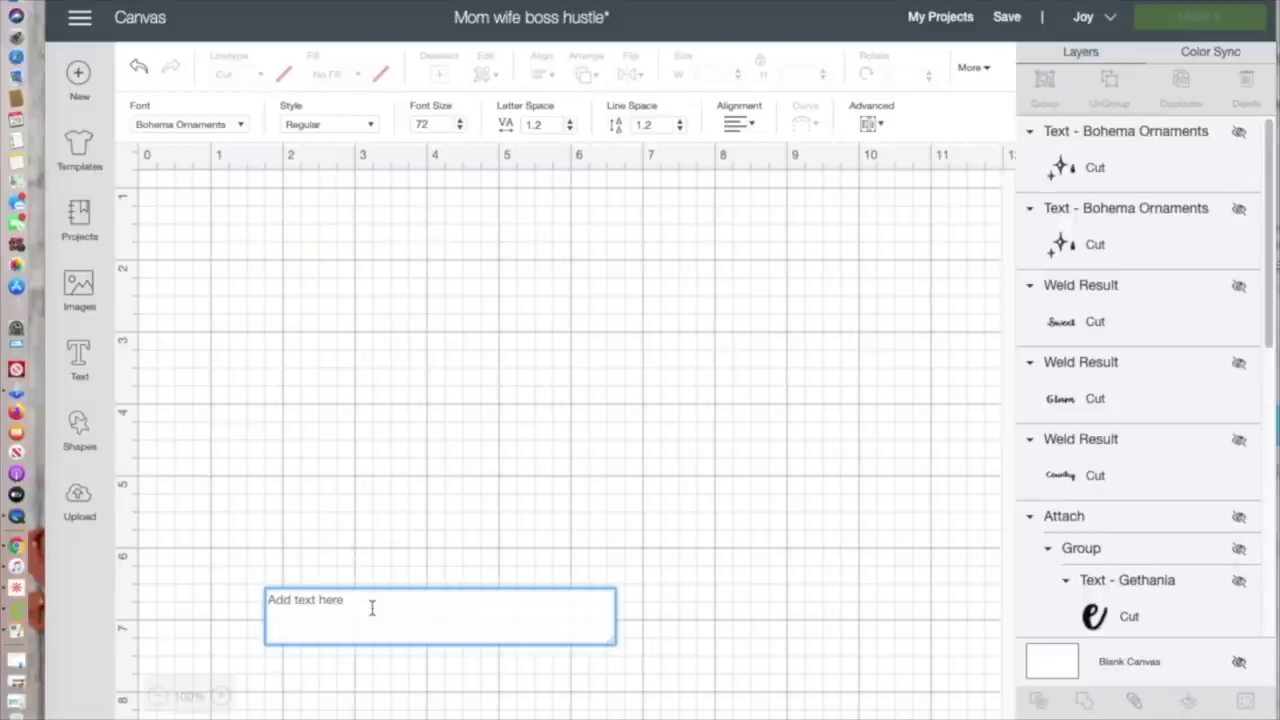
Step: Type 'Sweet' in the Gethania font and move it up near the 3-inch mark
text(Sweet)
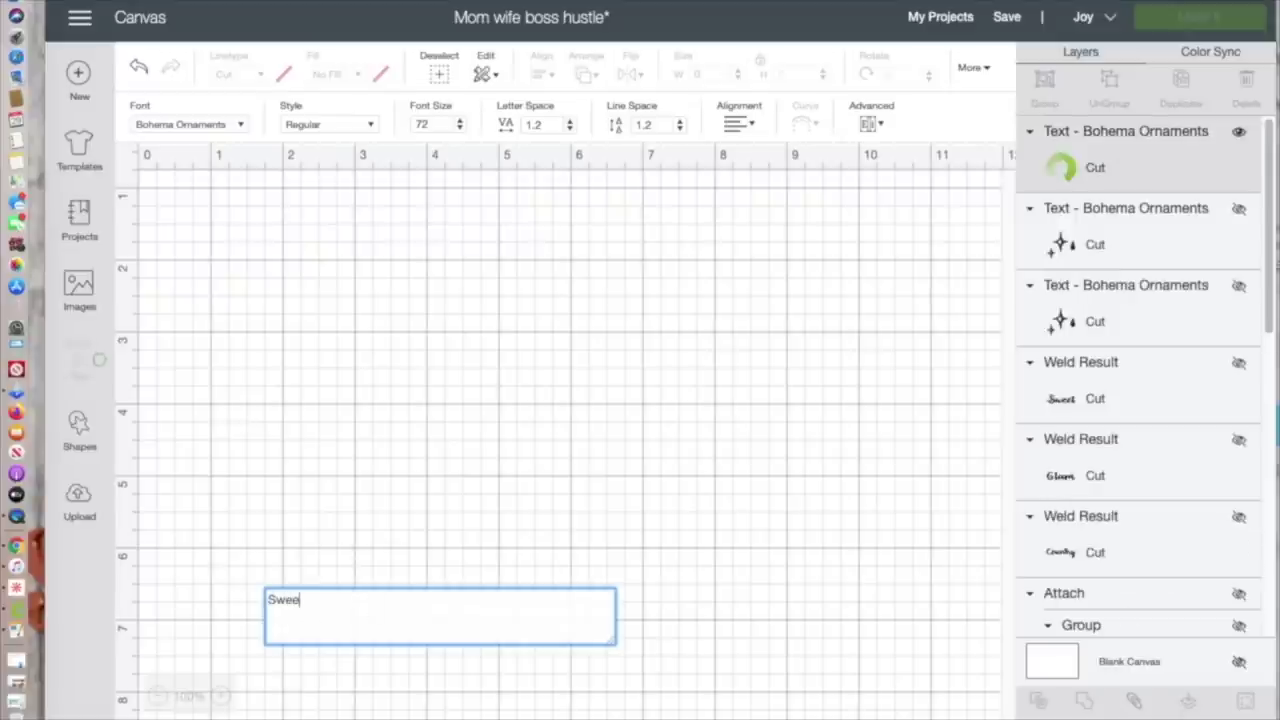
click(190, 124)
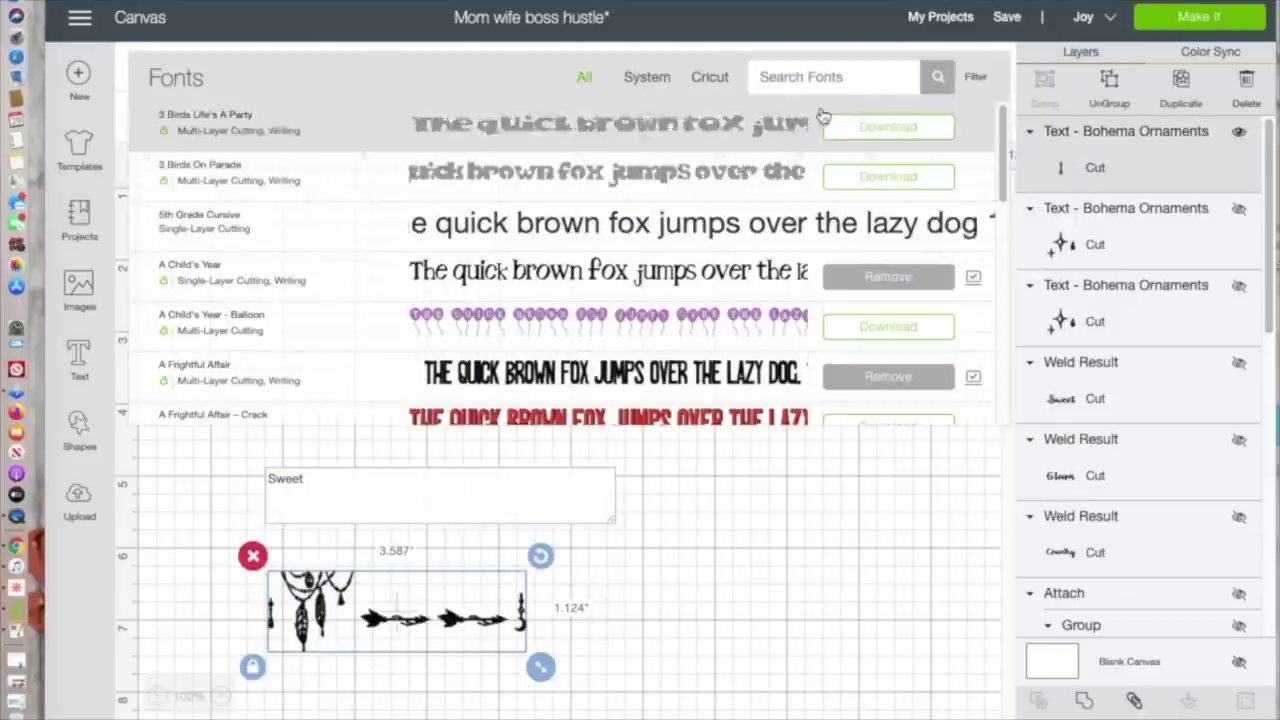
click(398, 636)
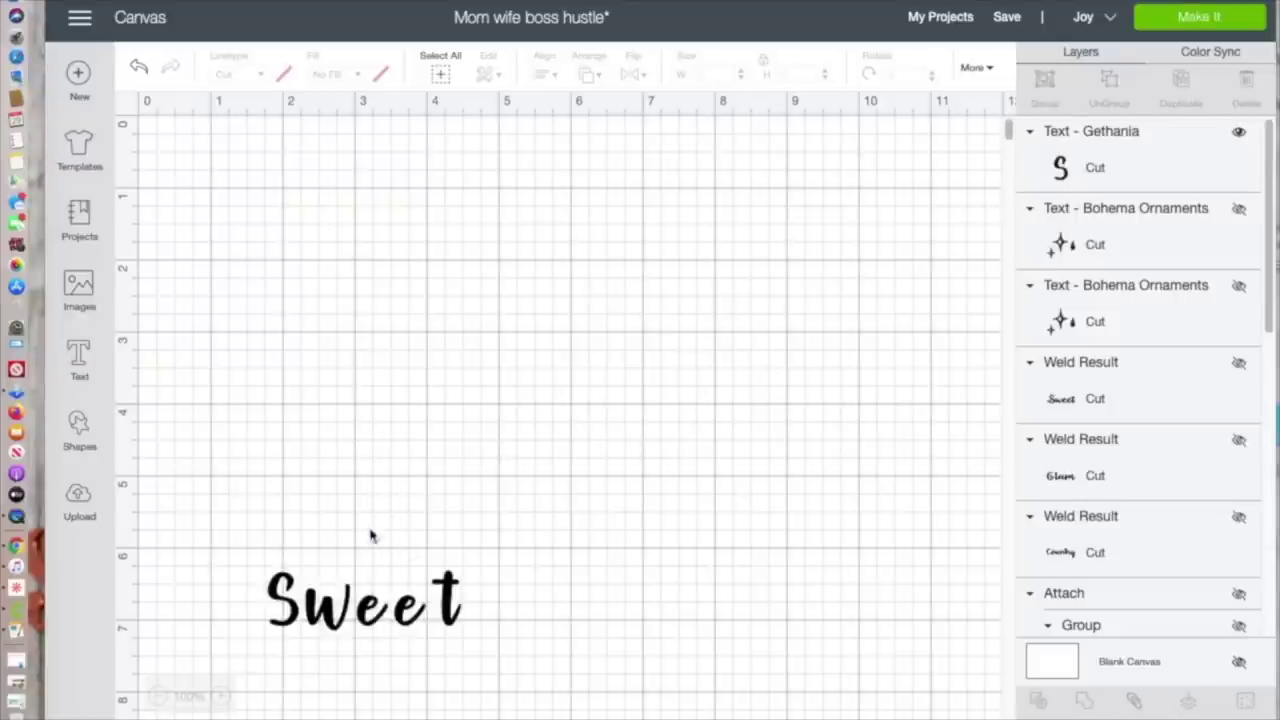
drag(323, 600, 338, 347)
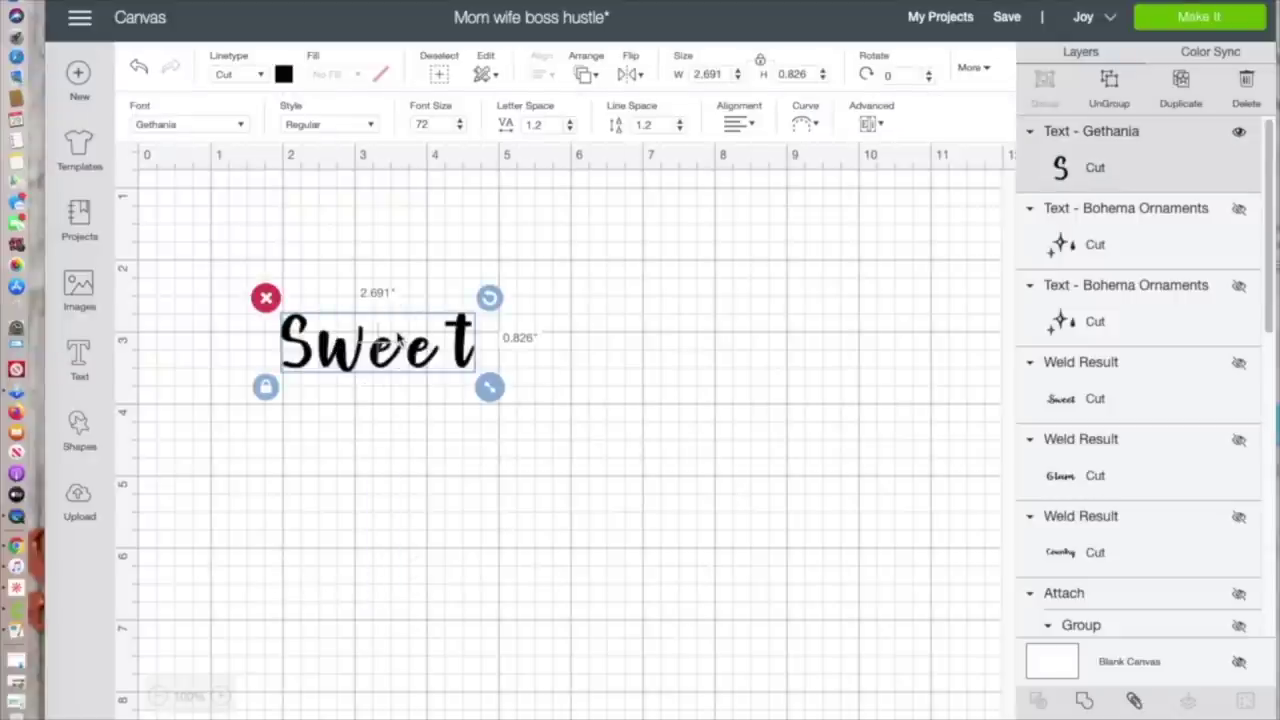
Step: Ungroup 'Sweet' into separate letters and slightly enlarge the second e
click(1113, 80)
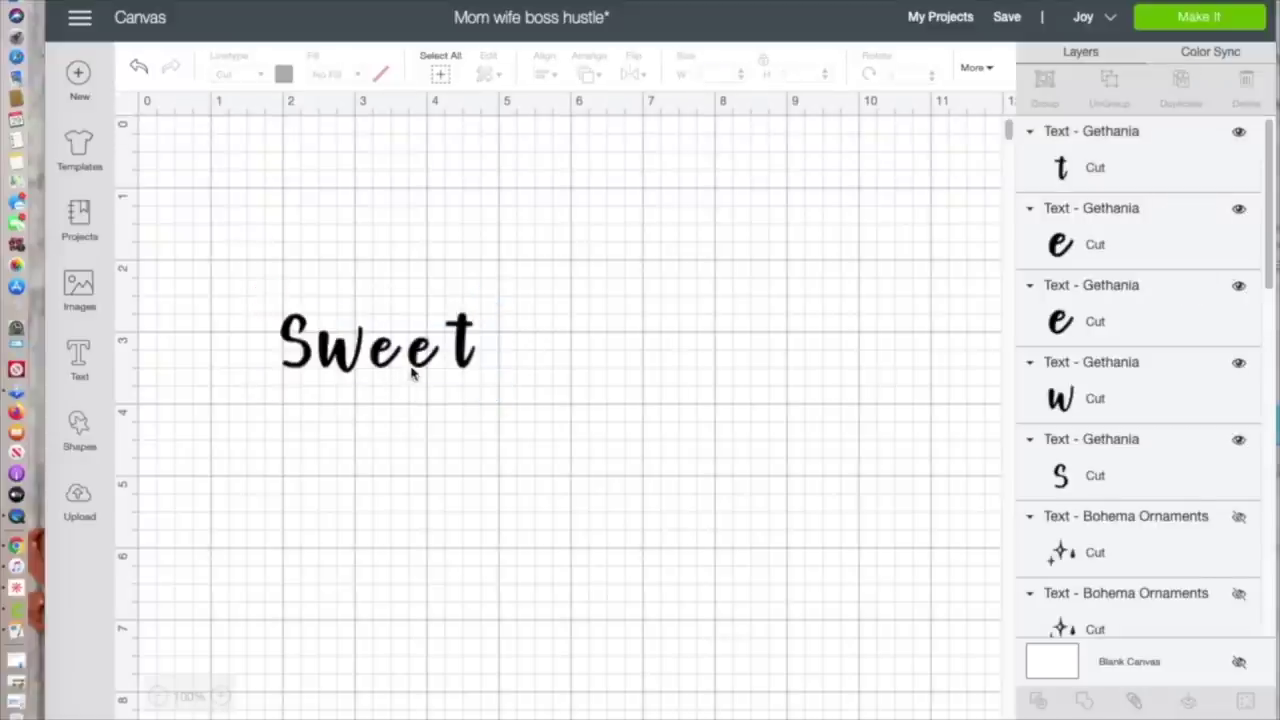
click(397, 358)
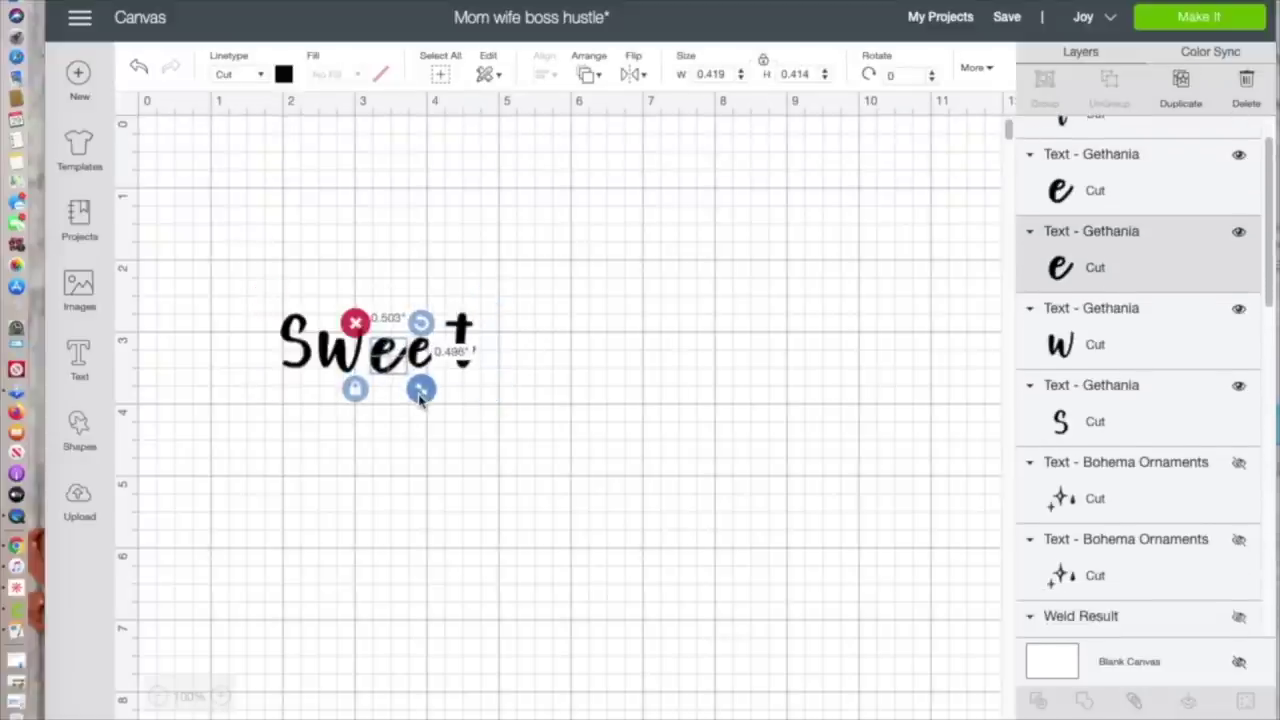
click(420, 362)
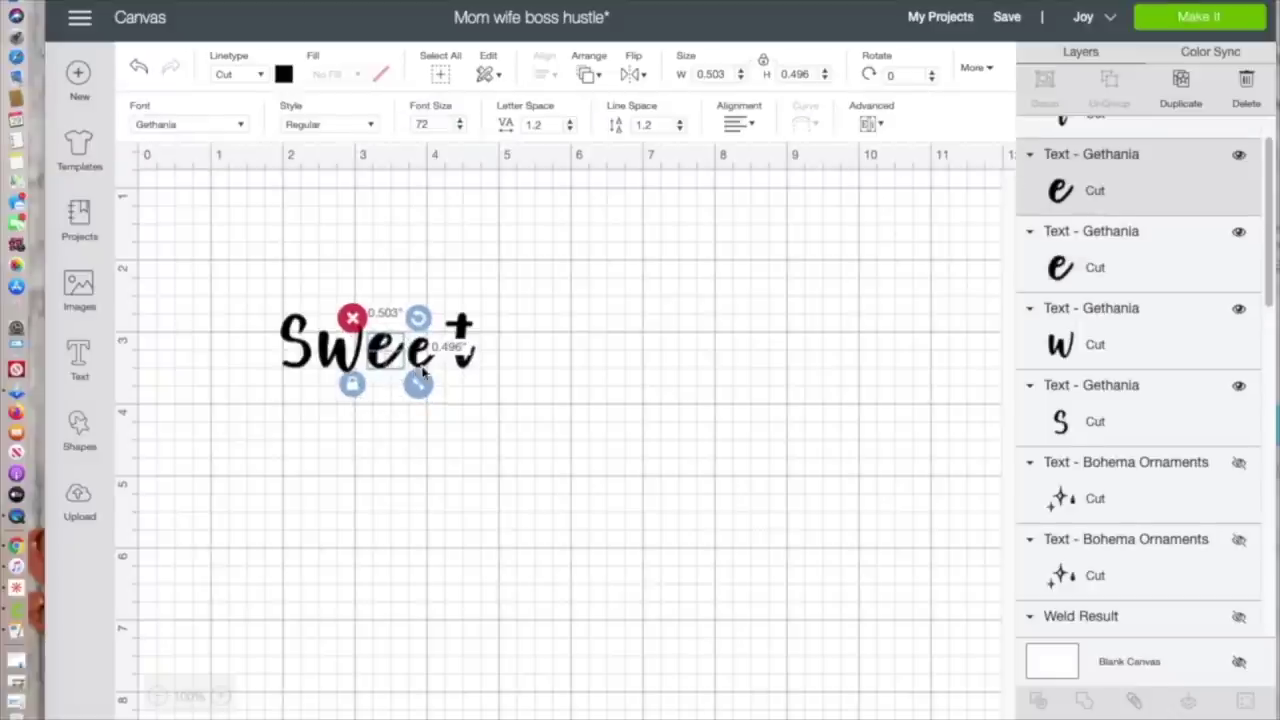
drag(460, 400, 443, 368)
click(428, 424)
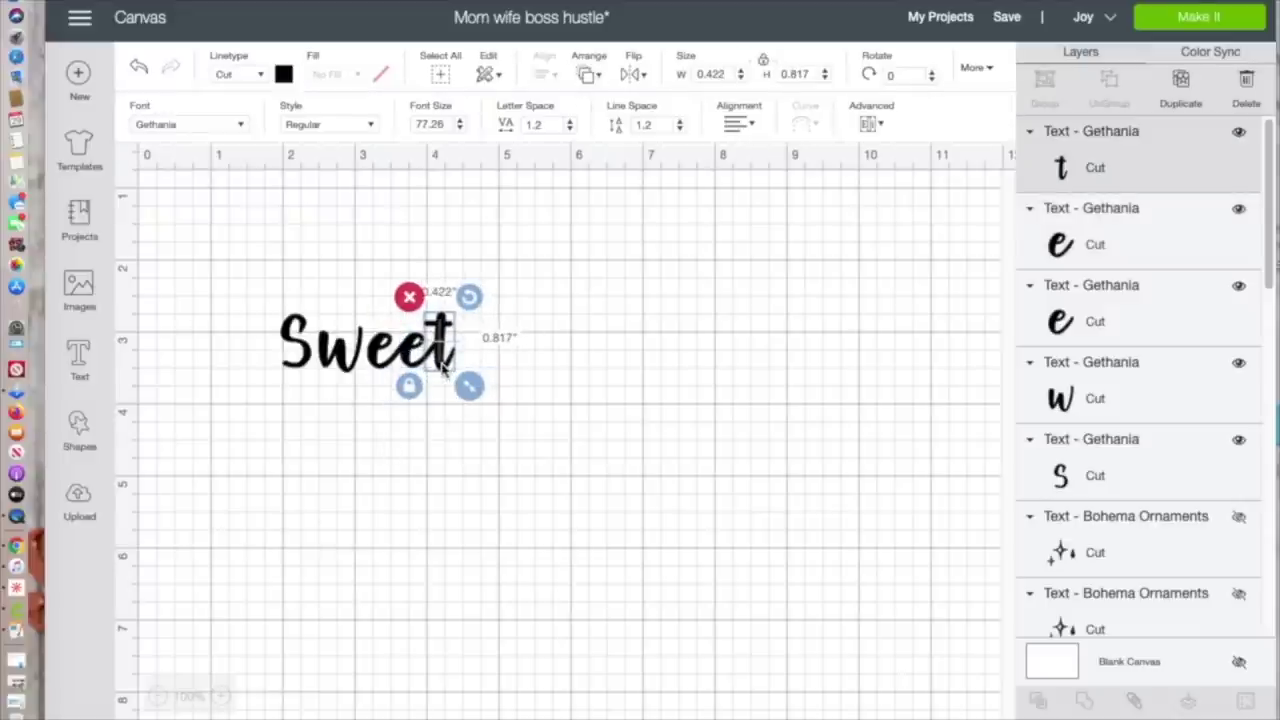
click(289, 440)
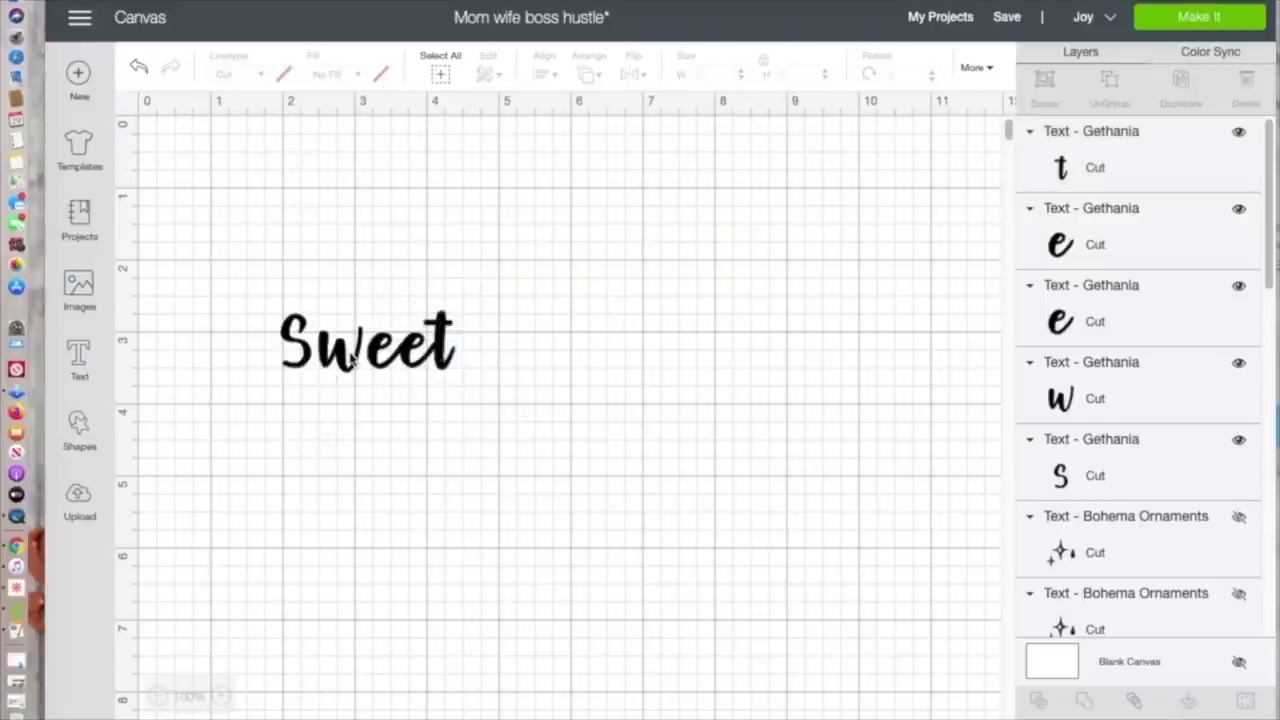
click(298, 355)
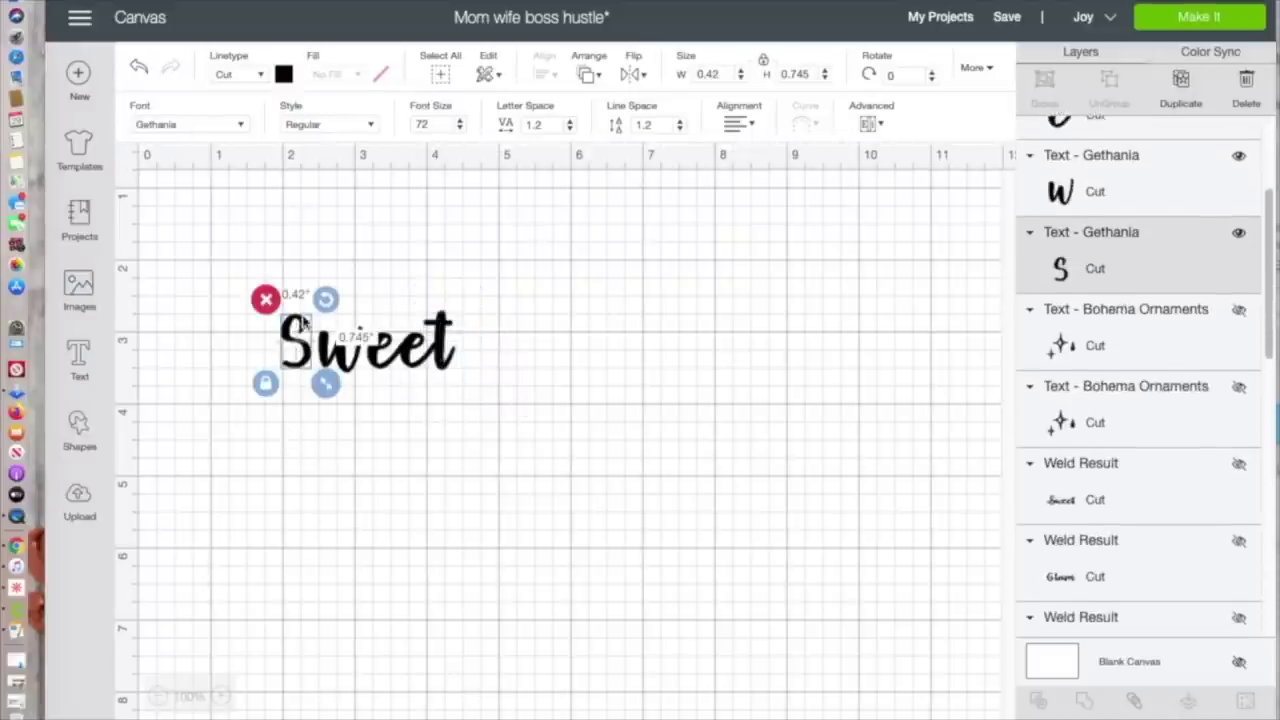
Step: Delete the S and place a Bohema Spirit 'S' in front of 'weet'
click(263, 297)
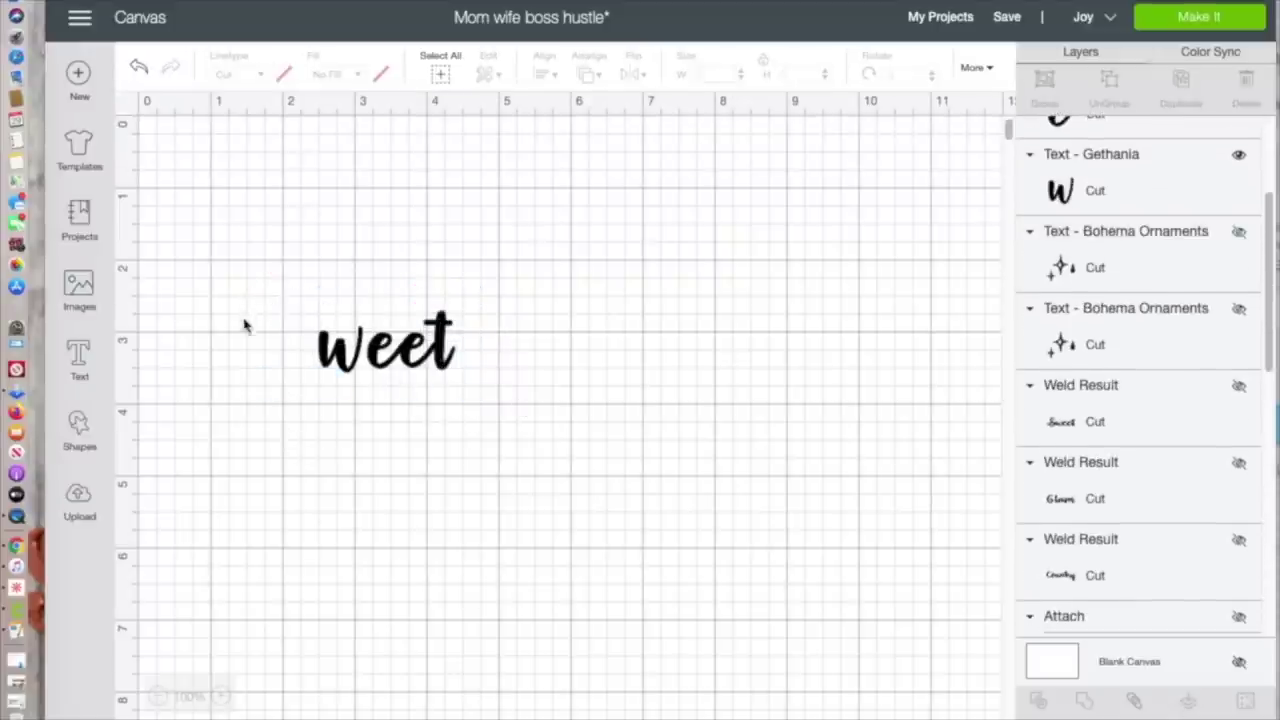
click(82, 358)
click(236, 126)
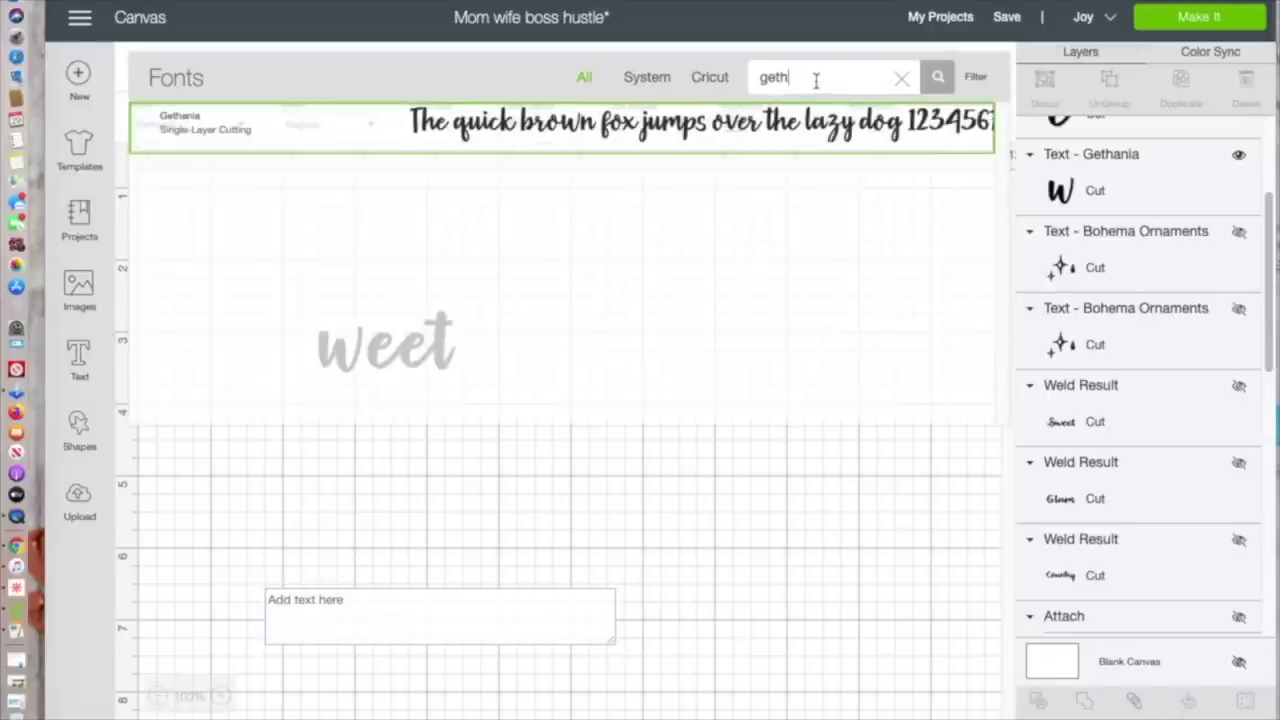
drag(816, 81, 748, 80)
text(Boh)
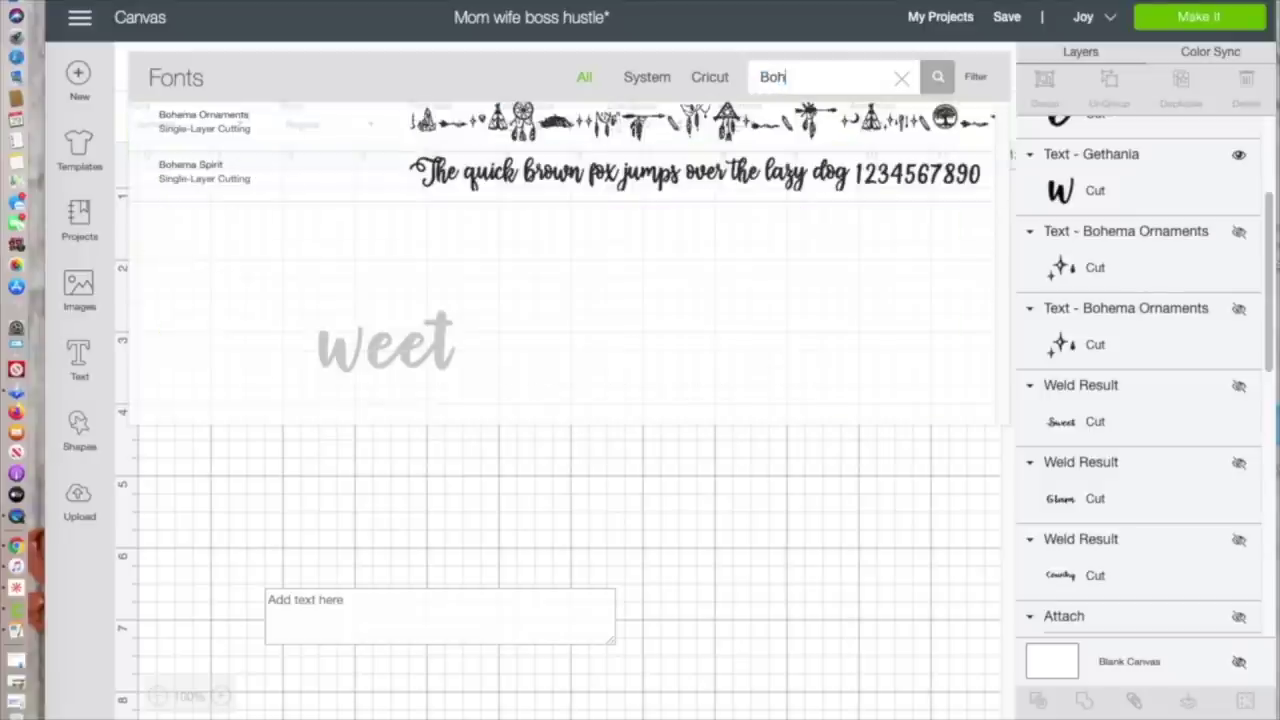
click(268, 418)
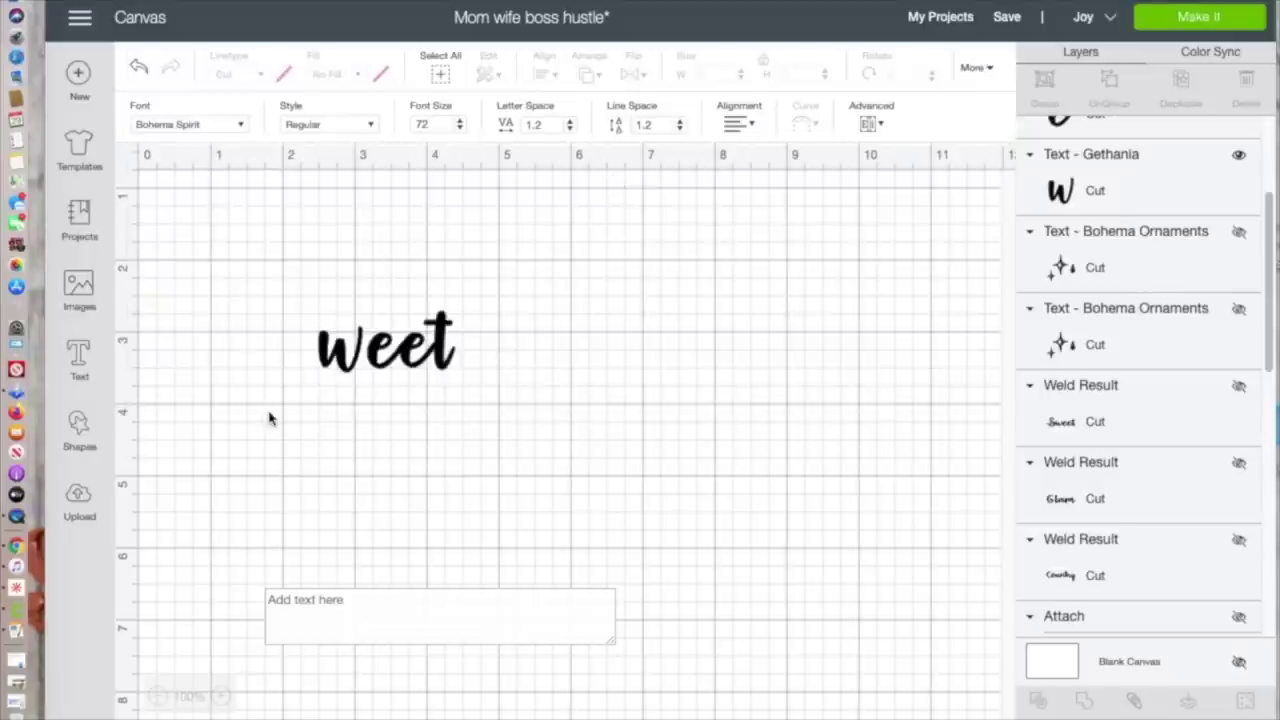
text(S)
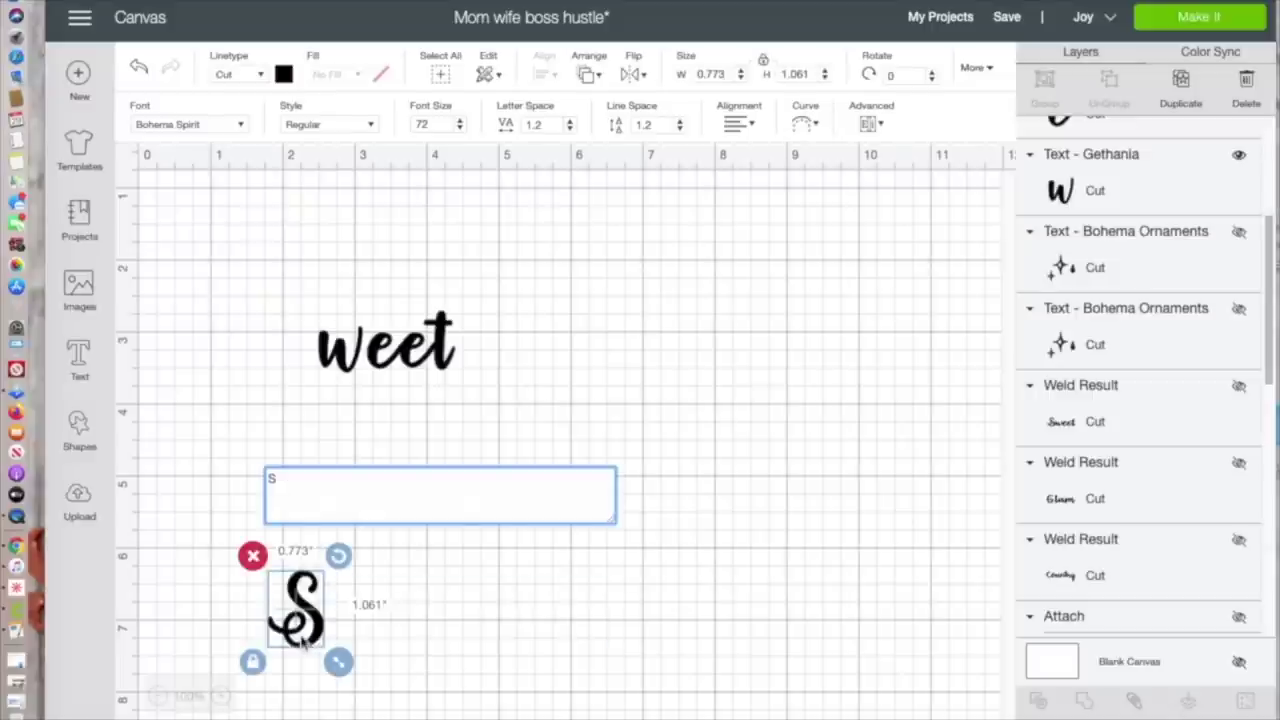
drag(322, 632, 312, 363)
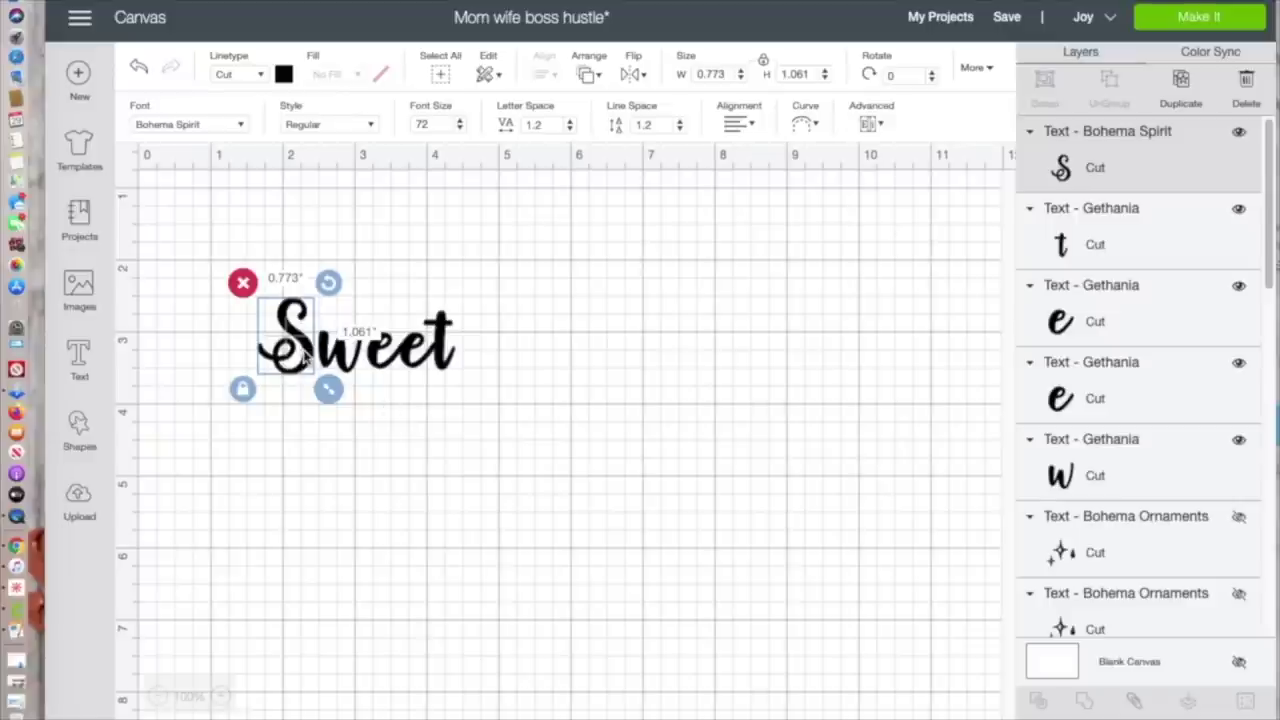
click(305, 360)
click(332, 365)
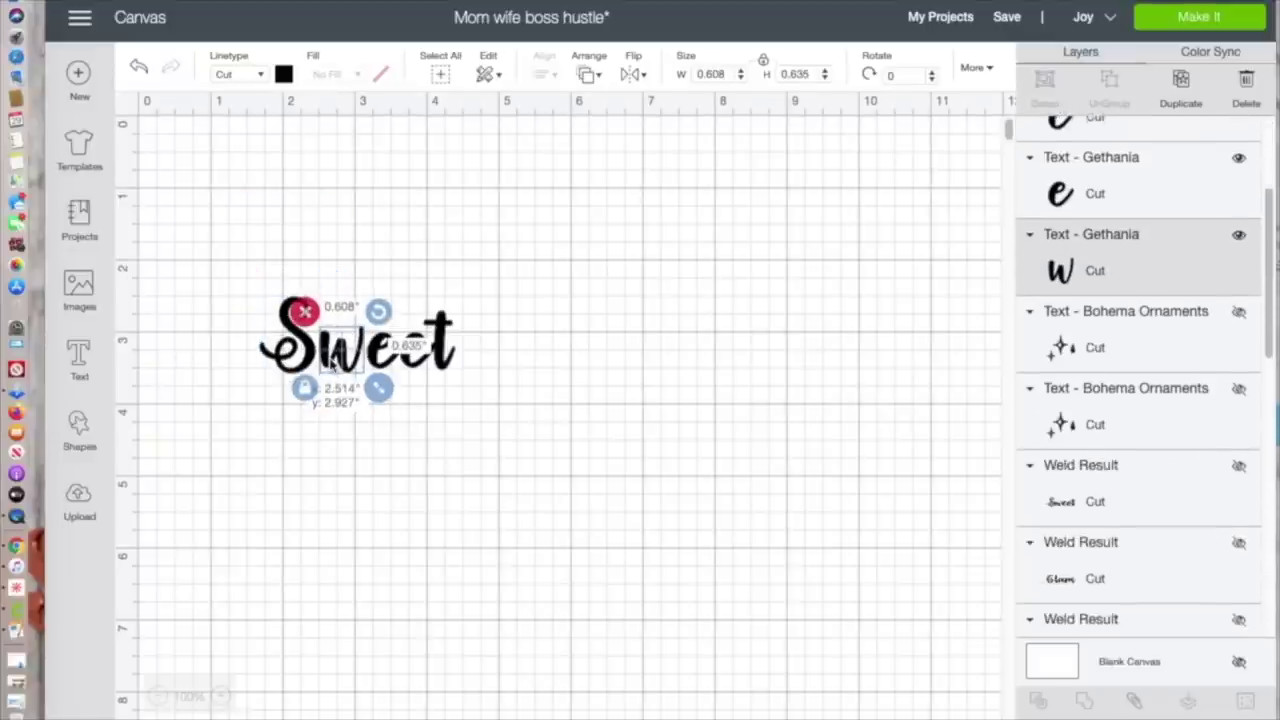
click(358, 508)
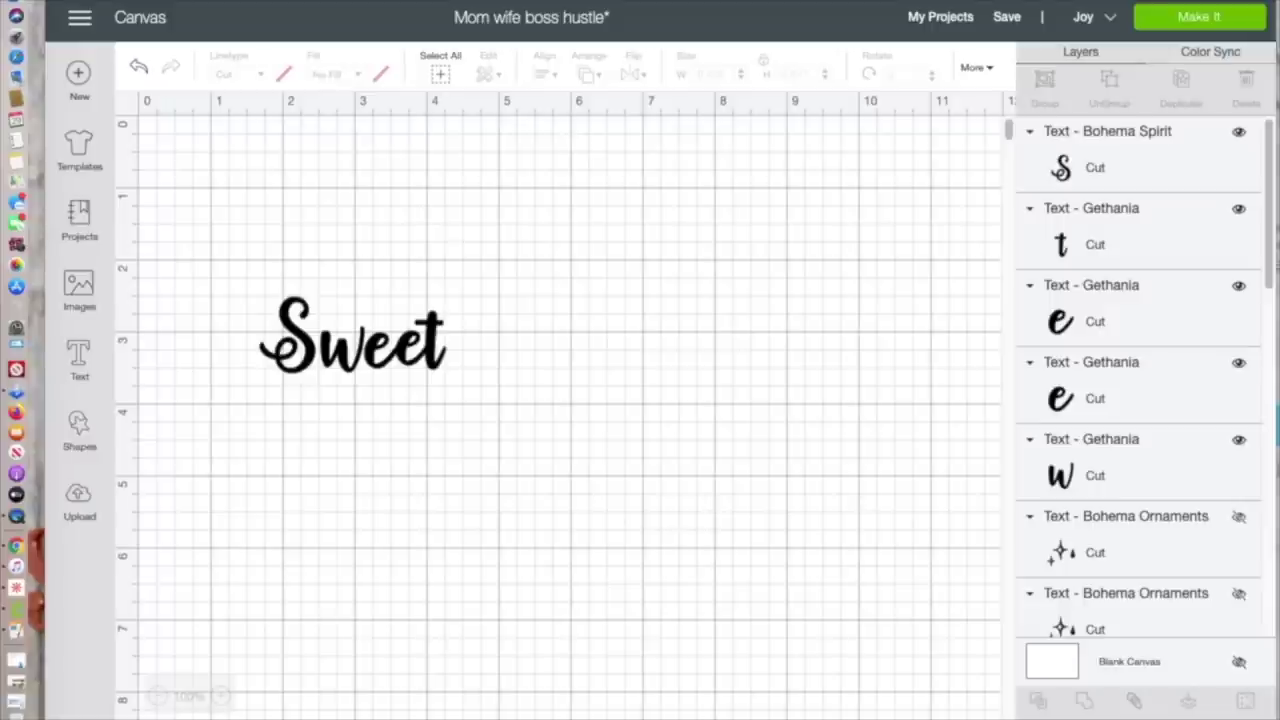
Step: Select all five Sweet letters, attach them, and move them to the mat bottom
click(440, 74)
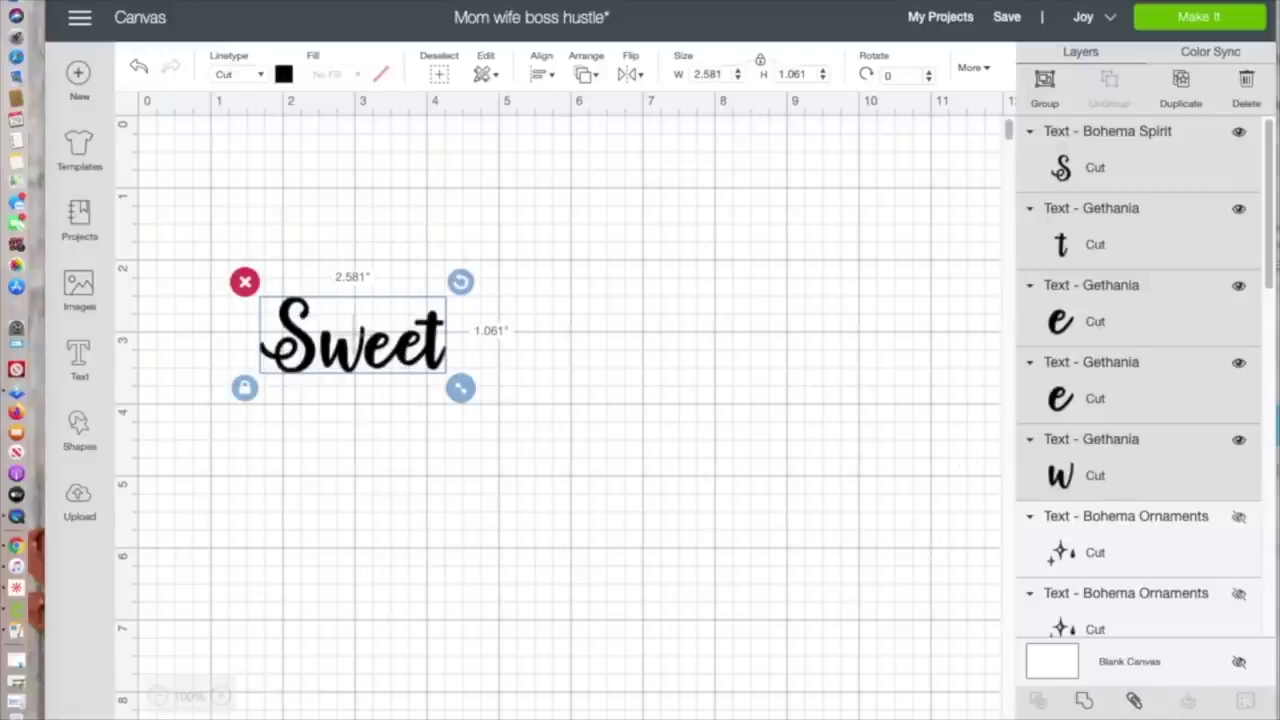
click(1135, 705)
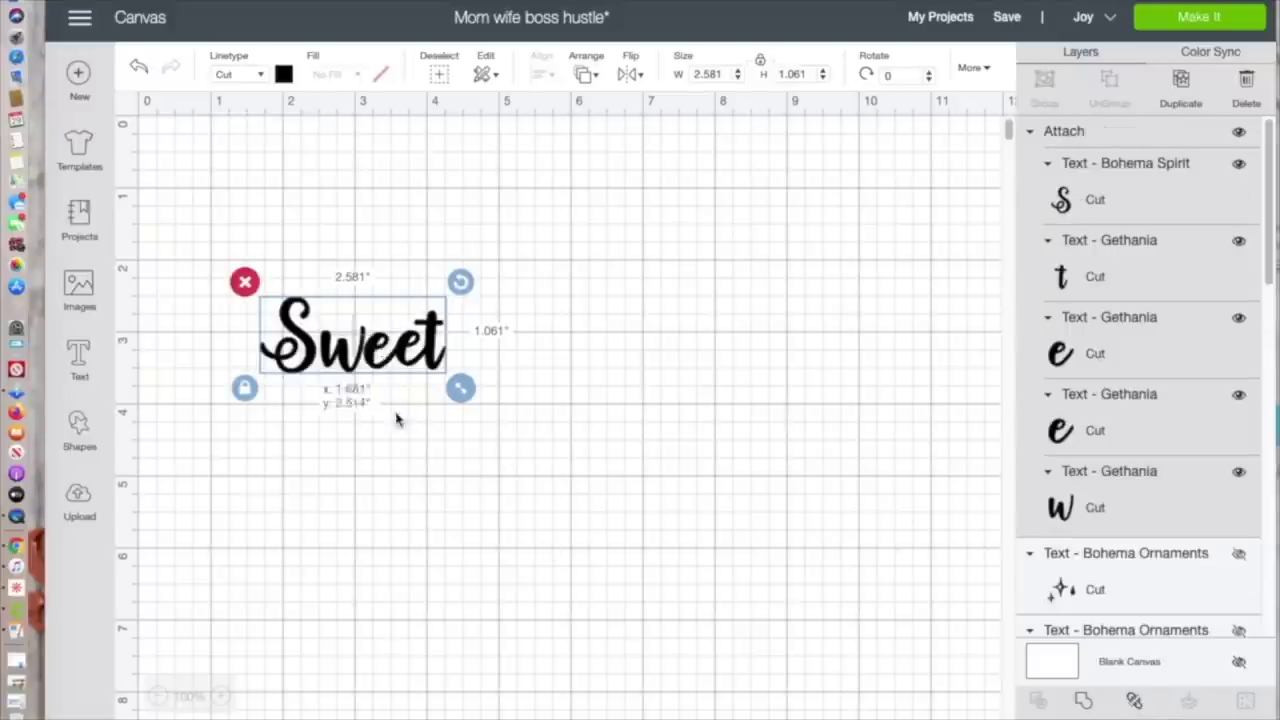
drag(397, 420, 520, 719)
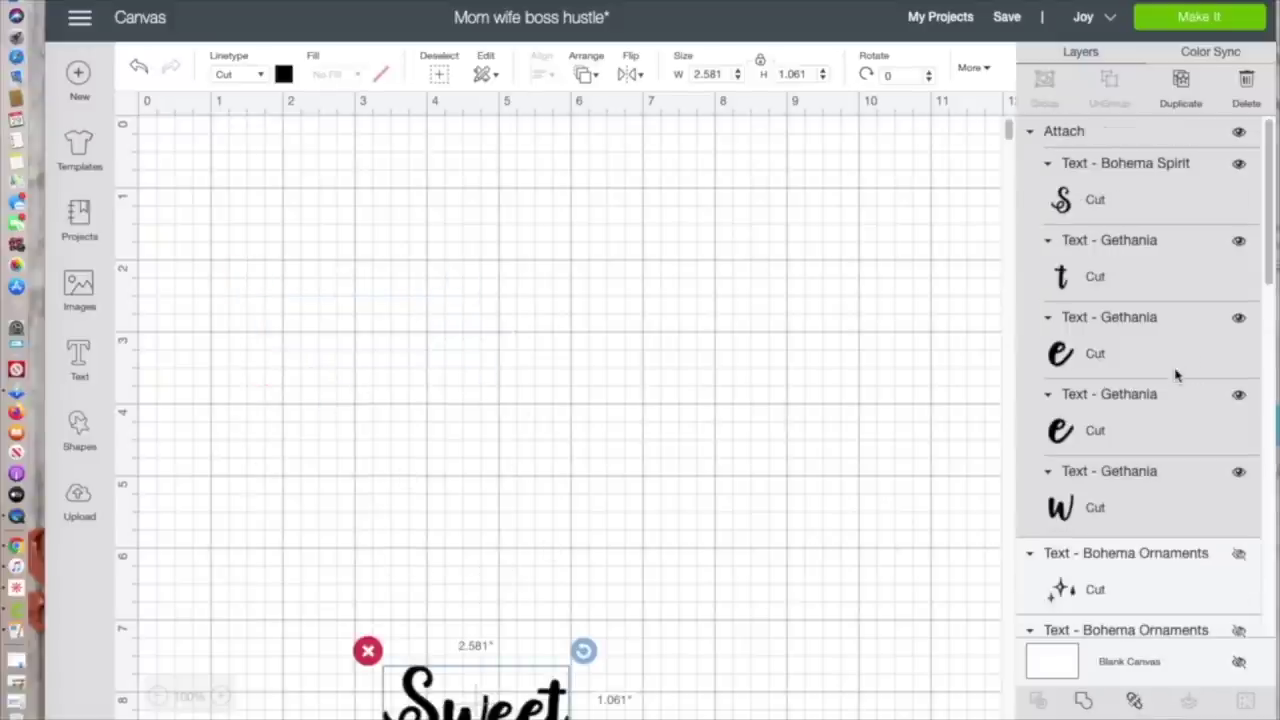
Step: Show both Bohema Ornaments sparkle layers and check the lower one's font
click(1240, 240)
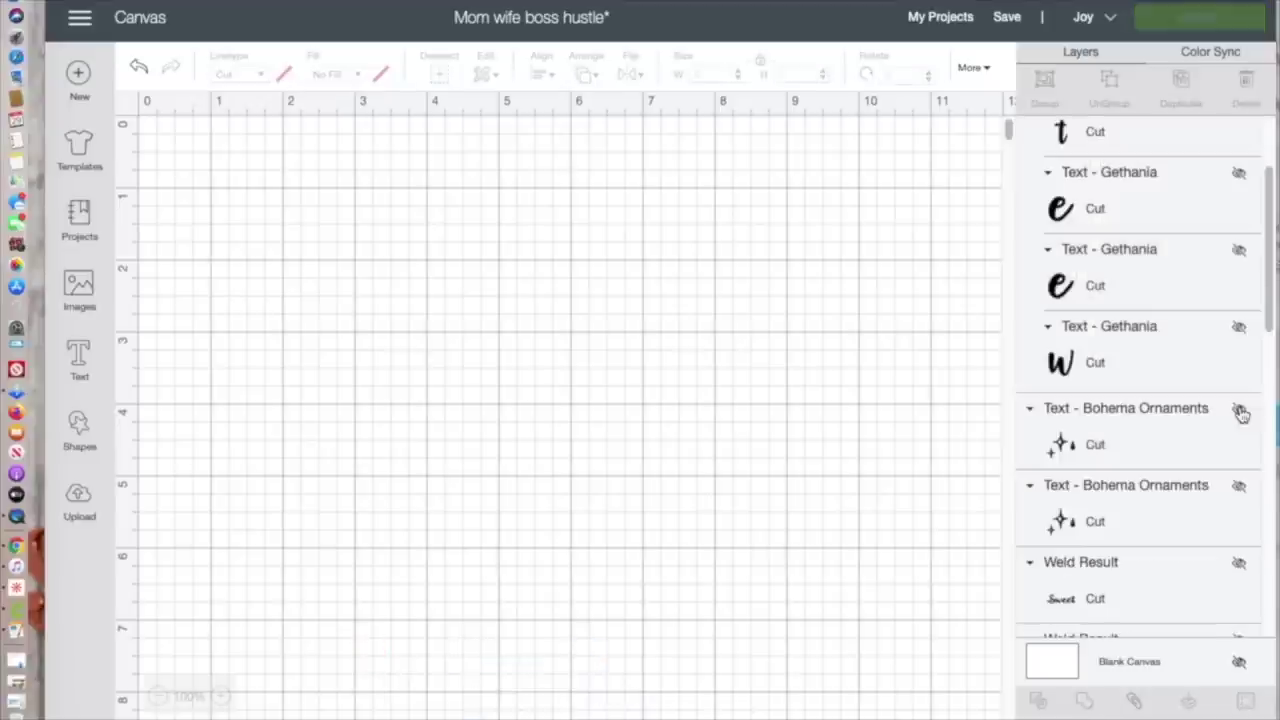
click(1240, 408)
click(1240, 485)
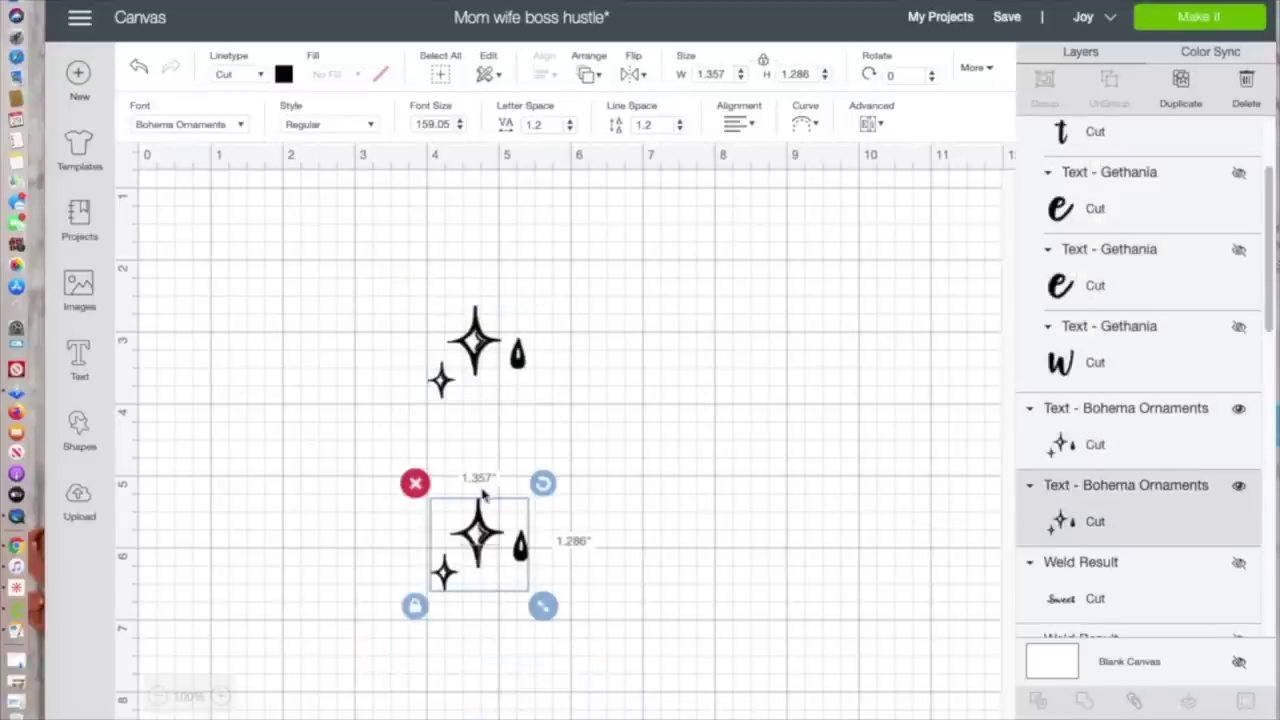
click(238, 127)
click(785, 612)
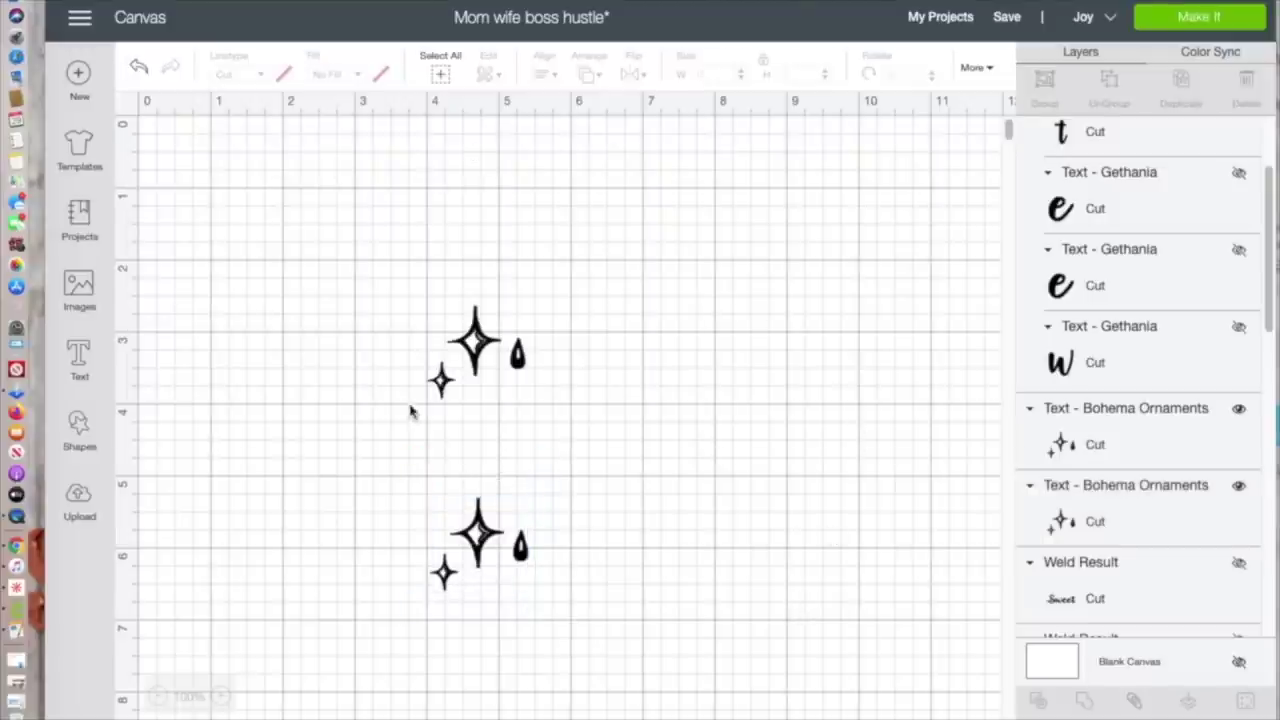
Step: Add a test text box with the ornament glyph 'm', then delete it
click(79, 360)
click(317, 605)
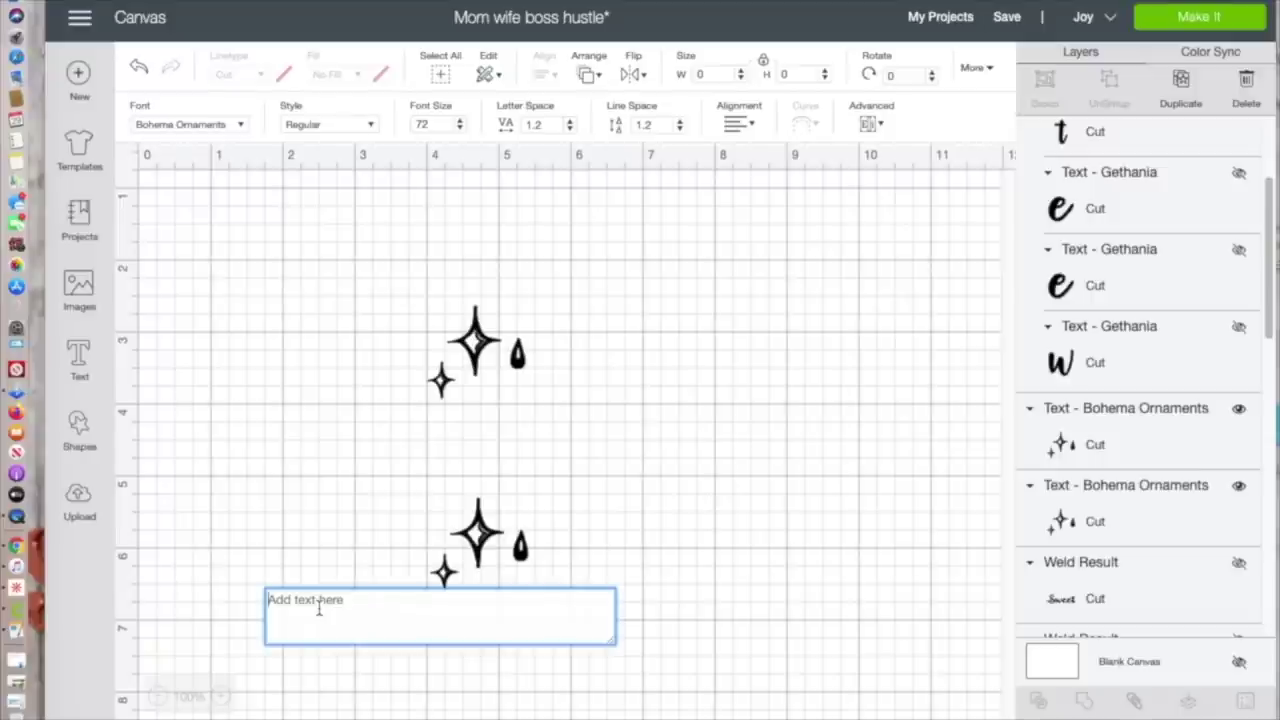
text(m)
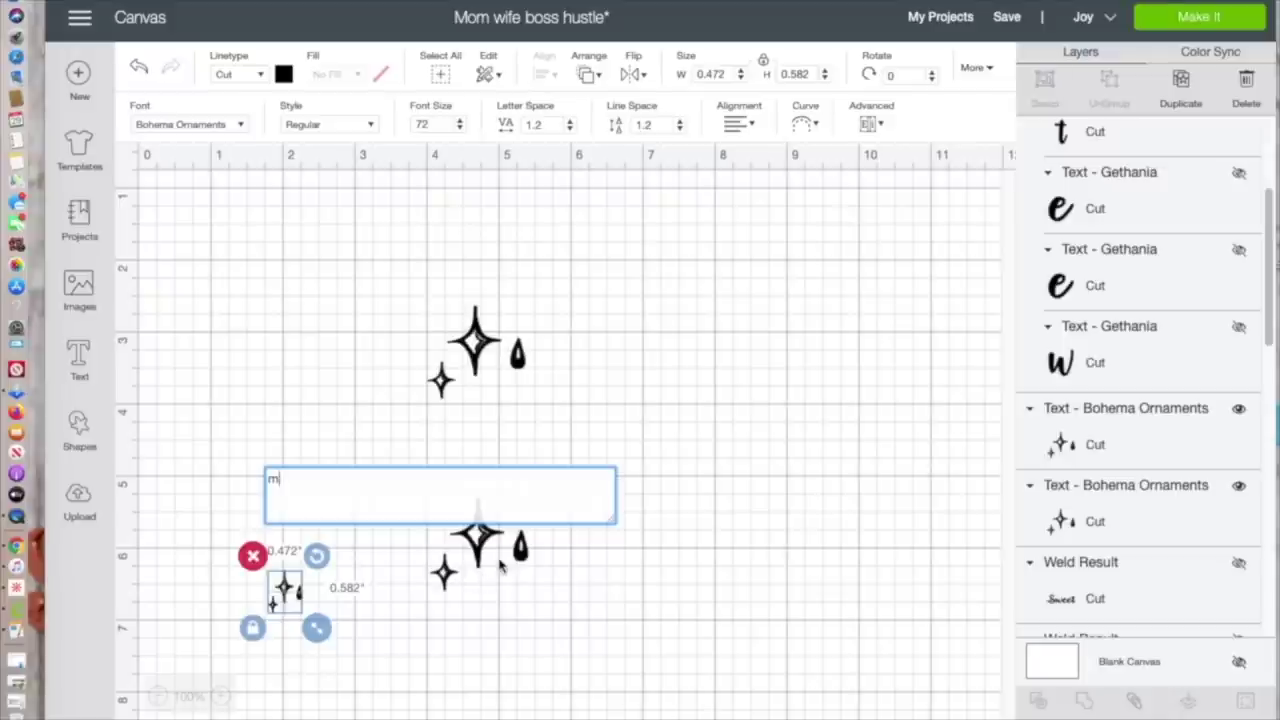
click(253, 557)
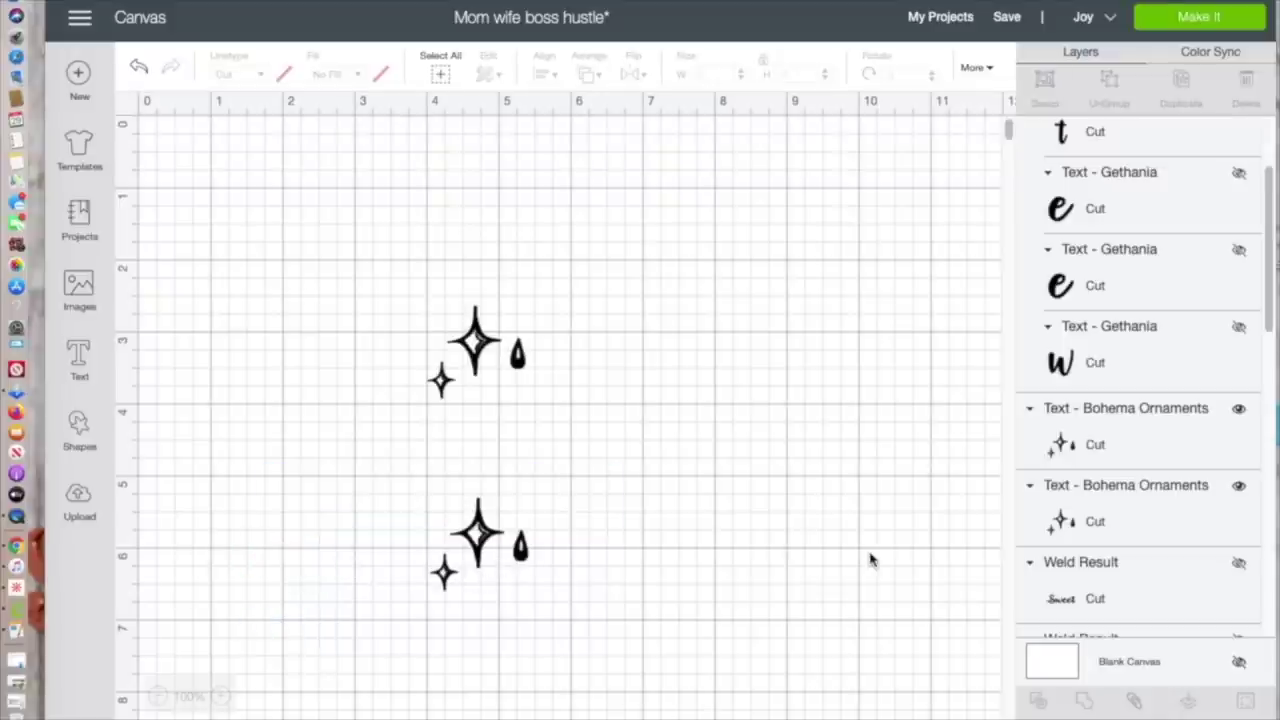
Step: Unhide the Sweet, Glam and Country weld layers in the Layers panel
click(1236, 561)
scroll(1157, 600, down, 1)
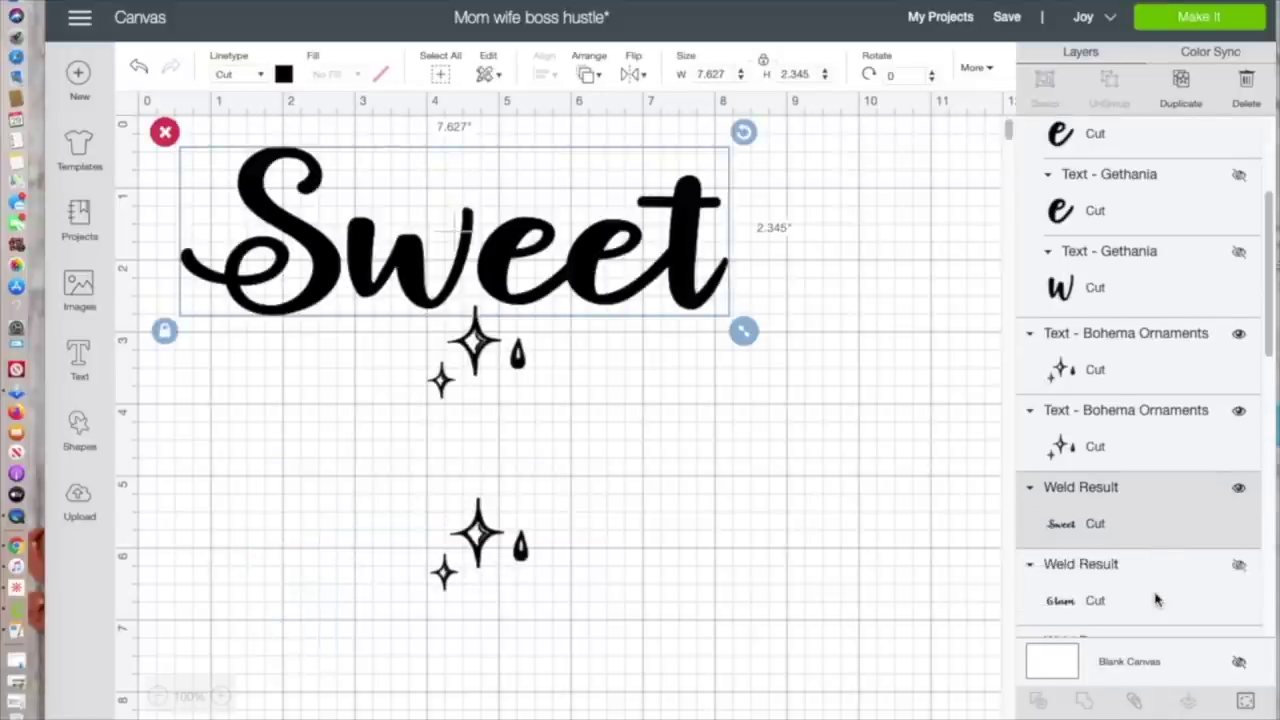
click(1118, 600)
scroll(1120, 602, down, 2)
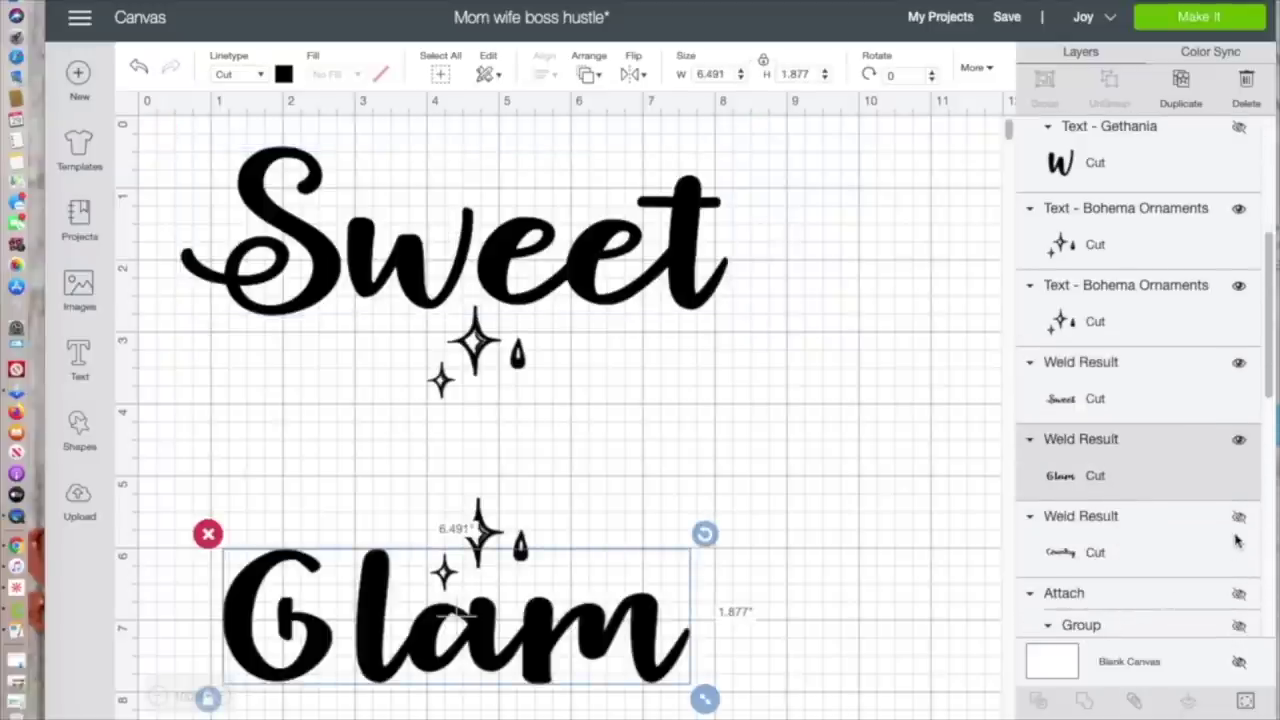
click(1238, 517)
scroll(924, 554, down, 1)
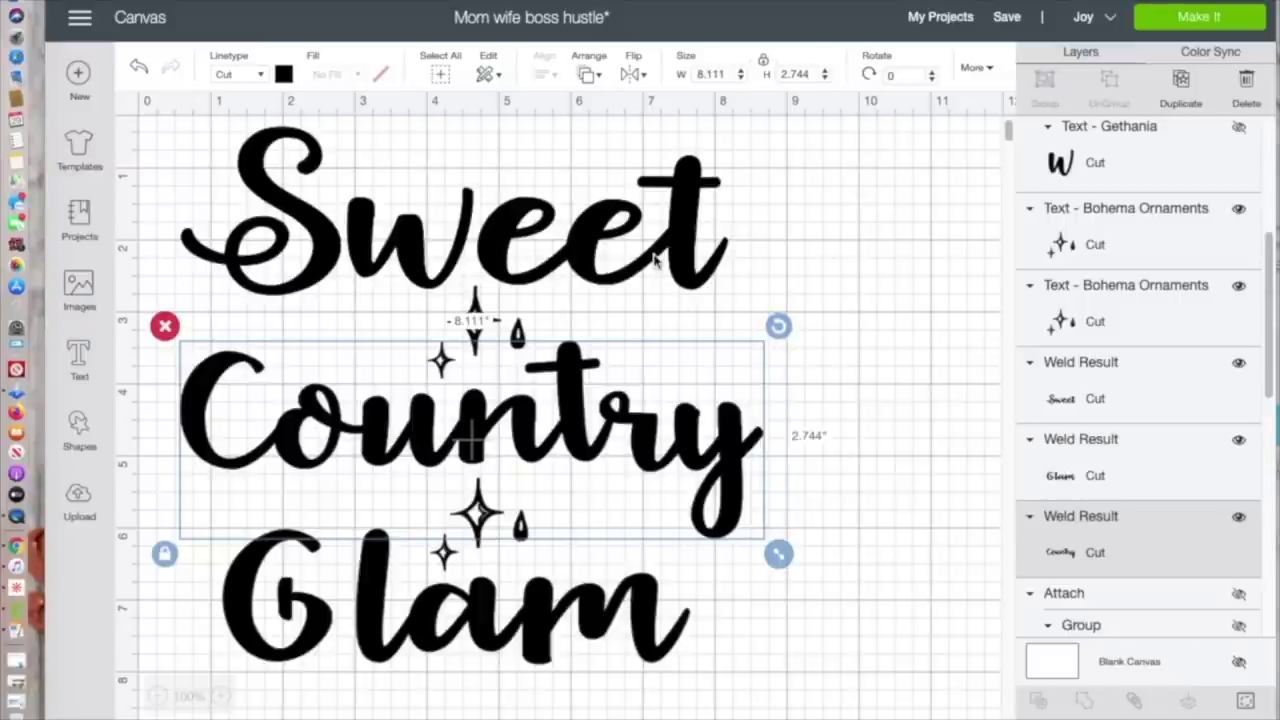
scroll(795, 385, up, 1)
click(795, 385)
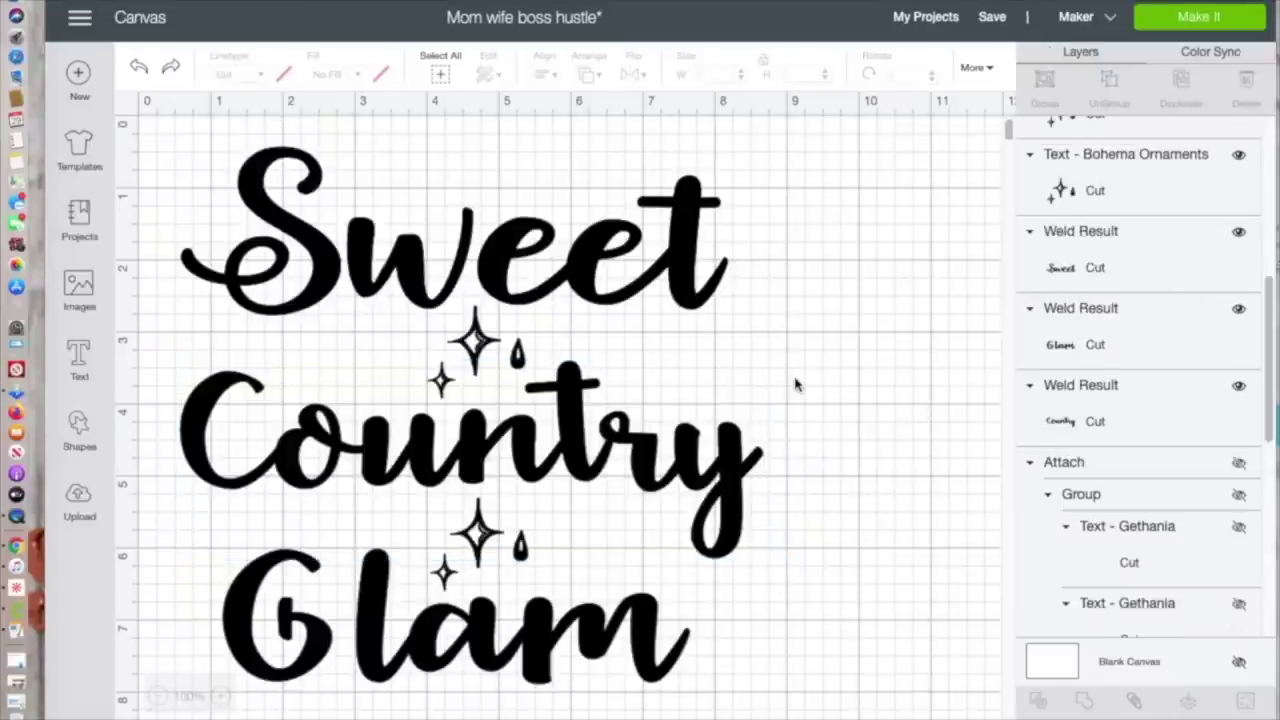
Step: Switch the target machine to Cricut Joy and send the design to Make It
click(1080, 17)
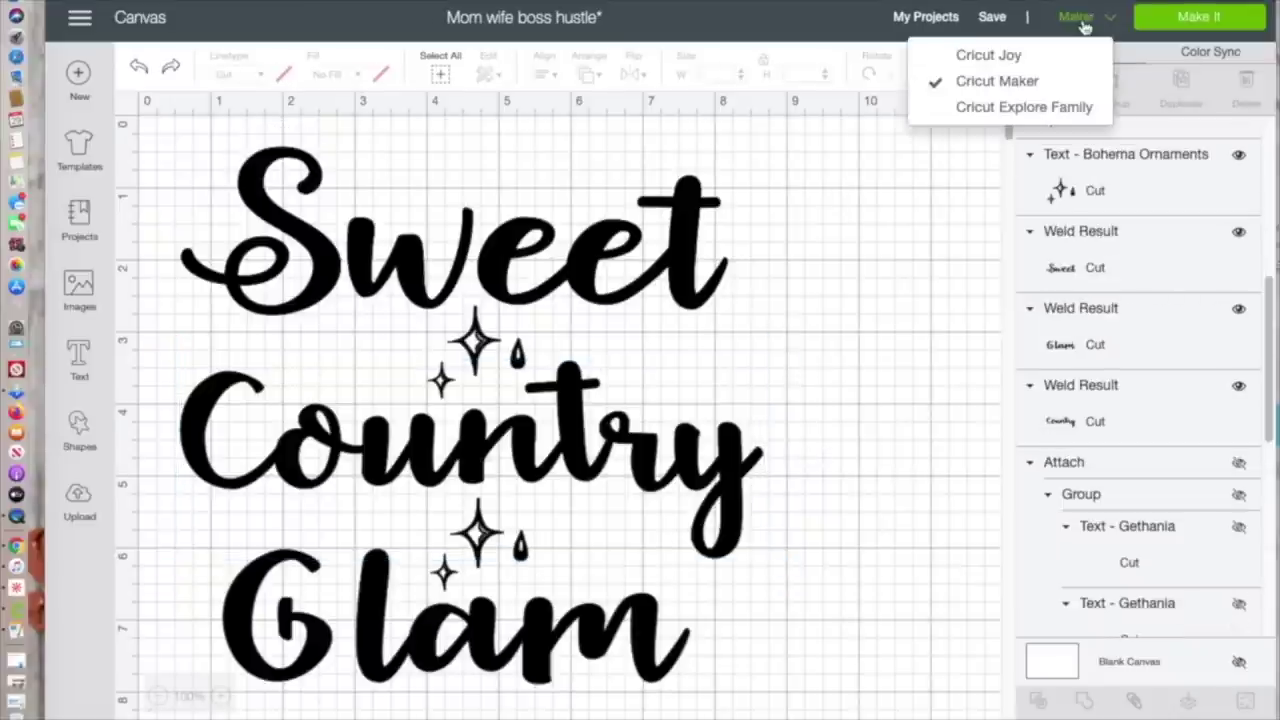
click(1018, 55)
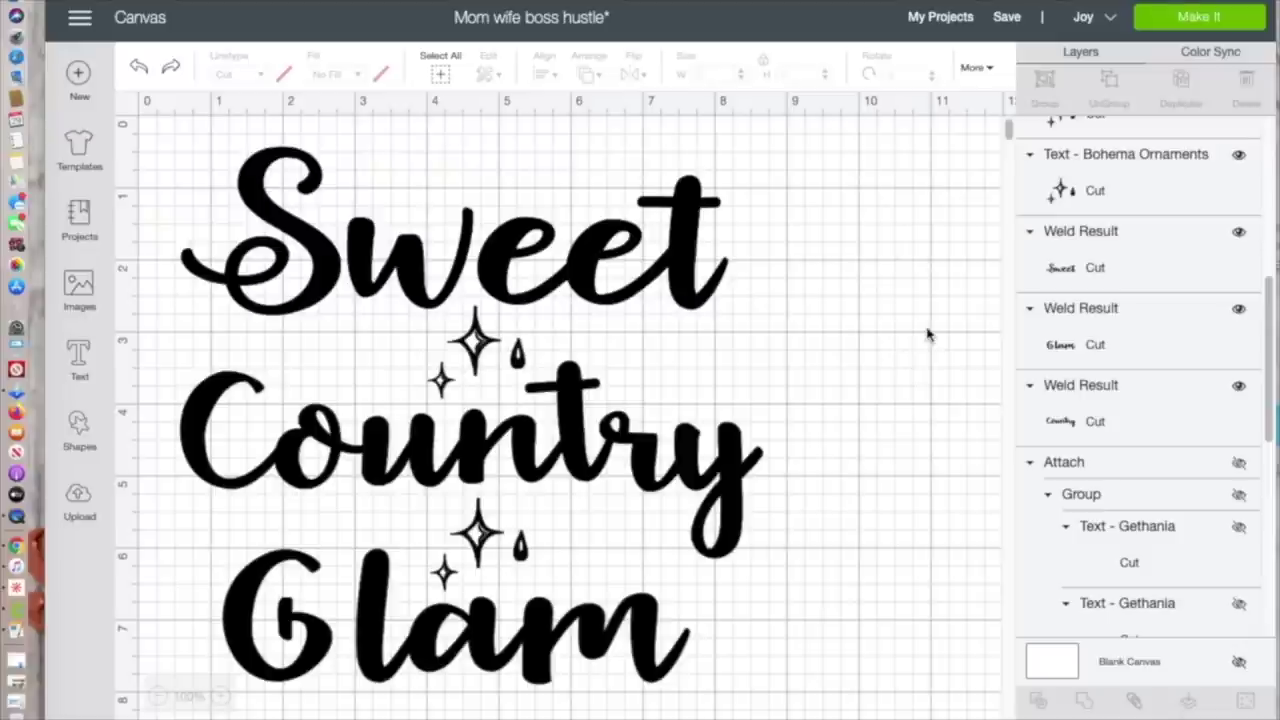
click(1207, 18)
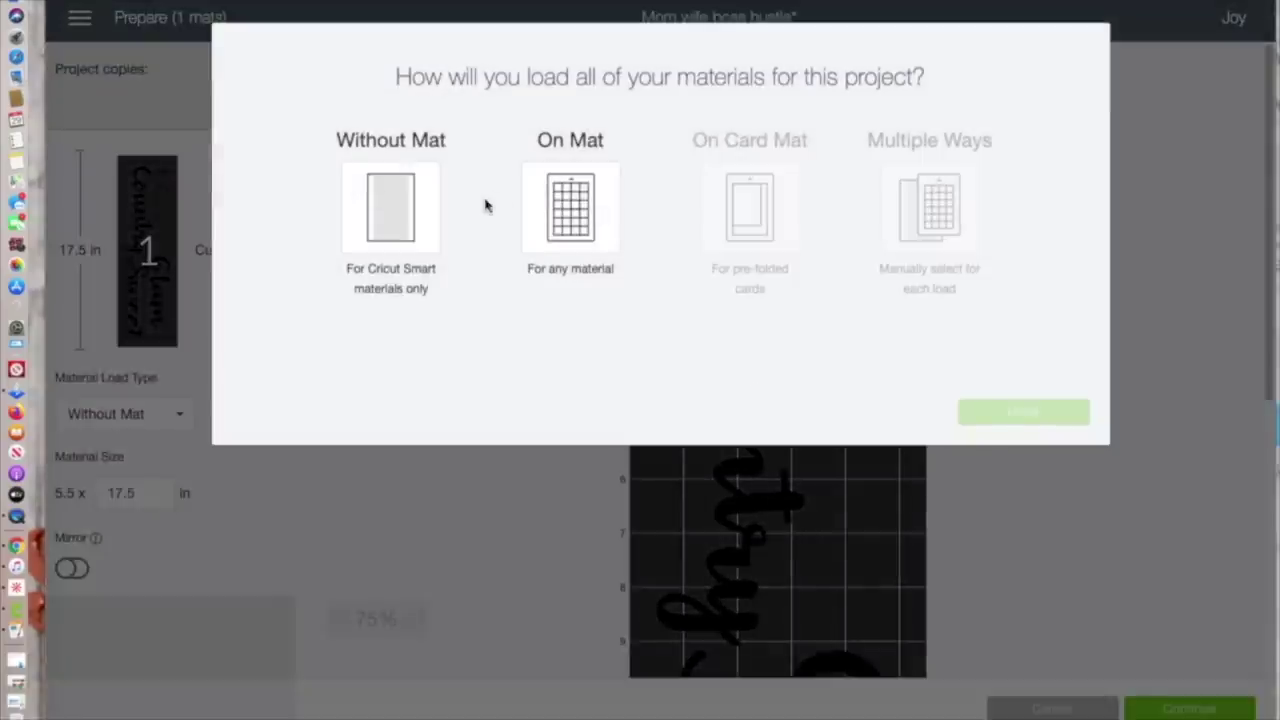
Step: Switch the material loading to On Mat and rebuild the mats
click(345, 210)
click(612, 215)
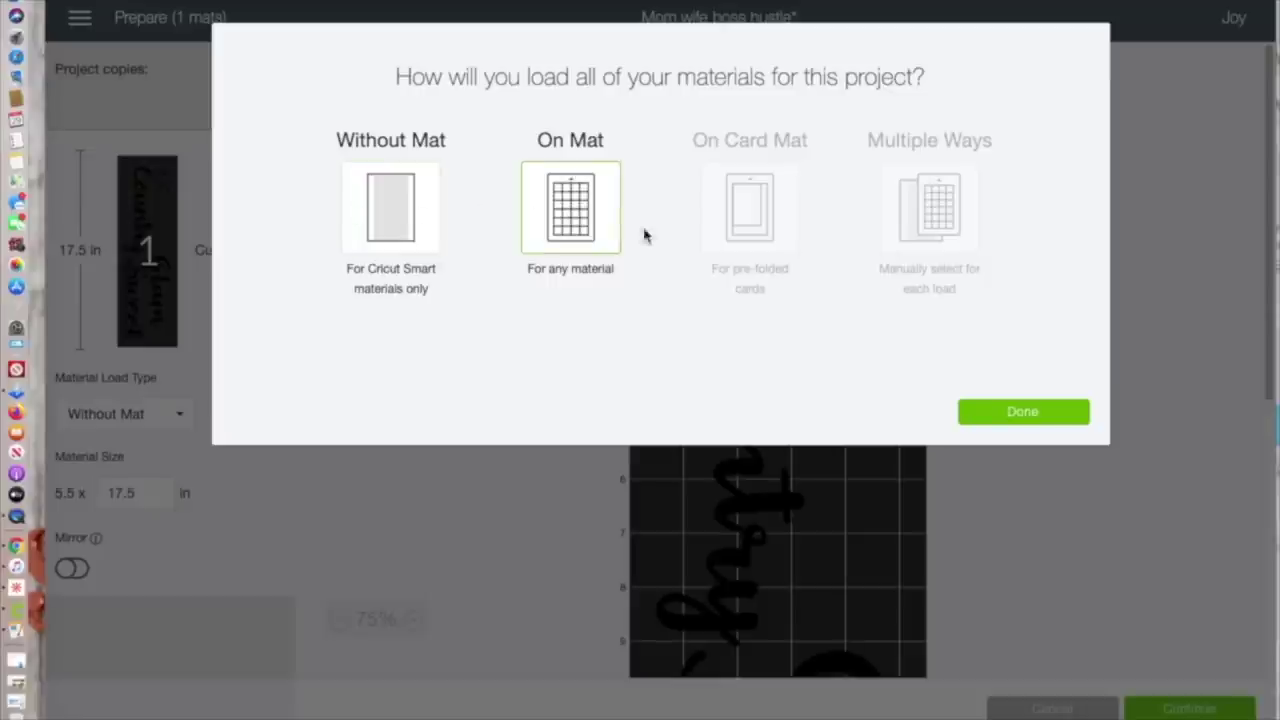
click(1003, 411)
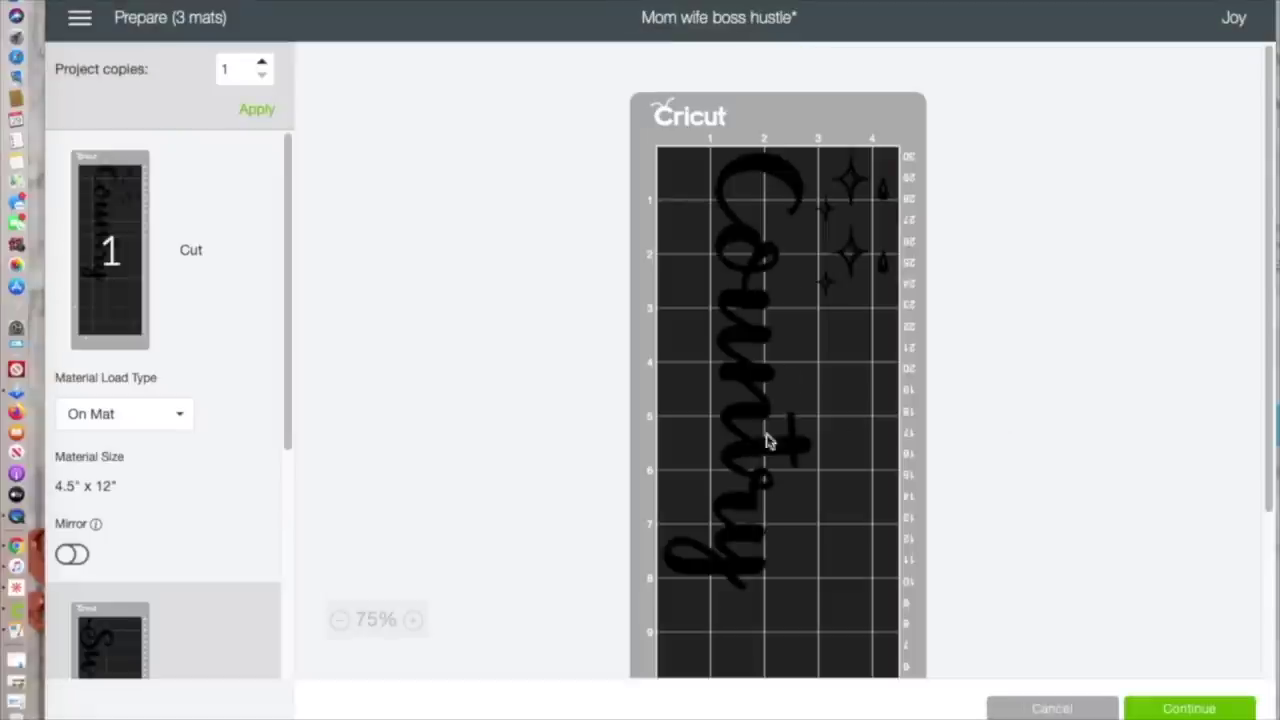
Step: Reposition the upper and lower star groups on the Country mat, then return to the canvas
scroll(773, 515, down, 5)
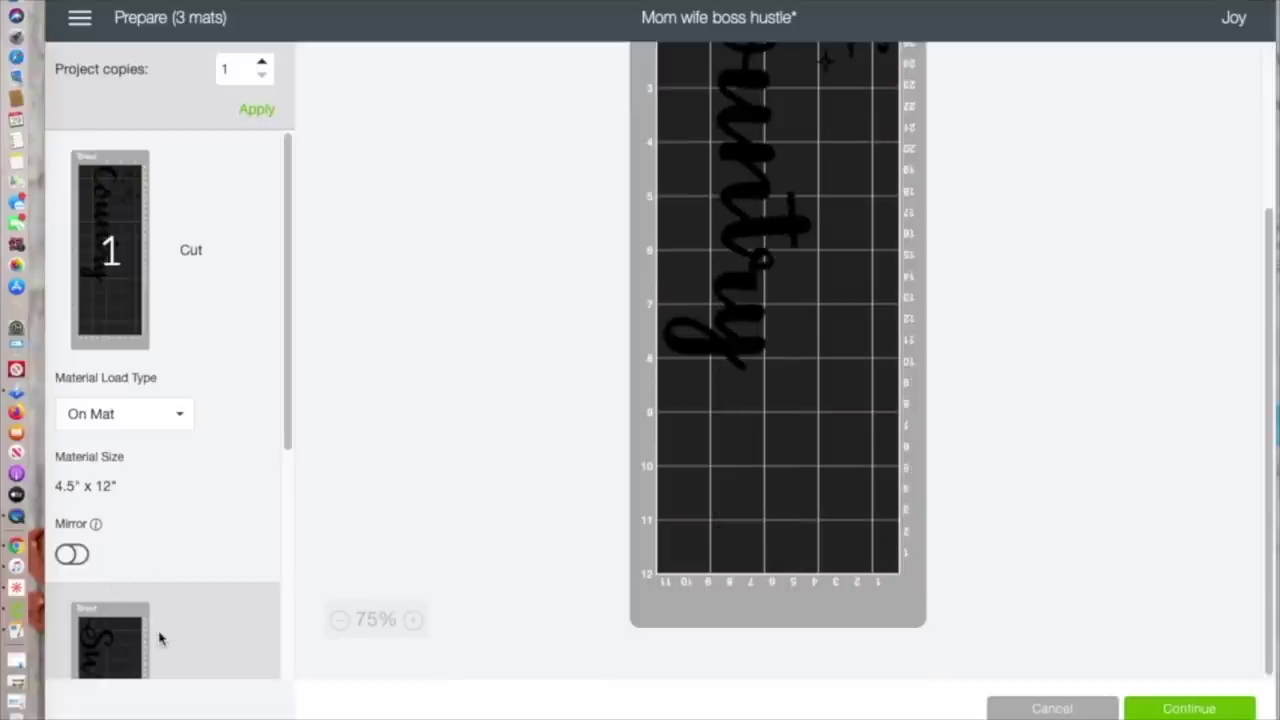
scroll(160, 638, down, 5)
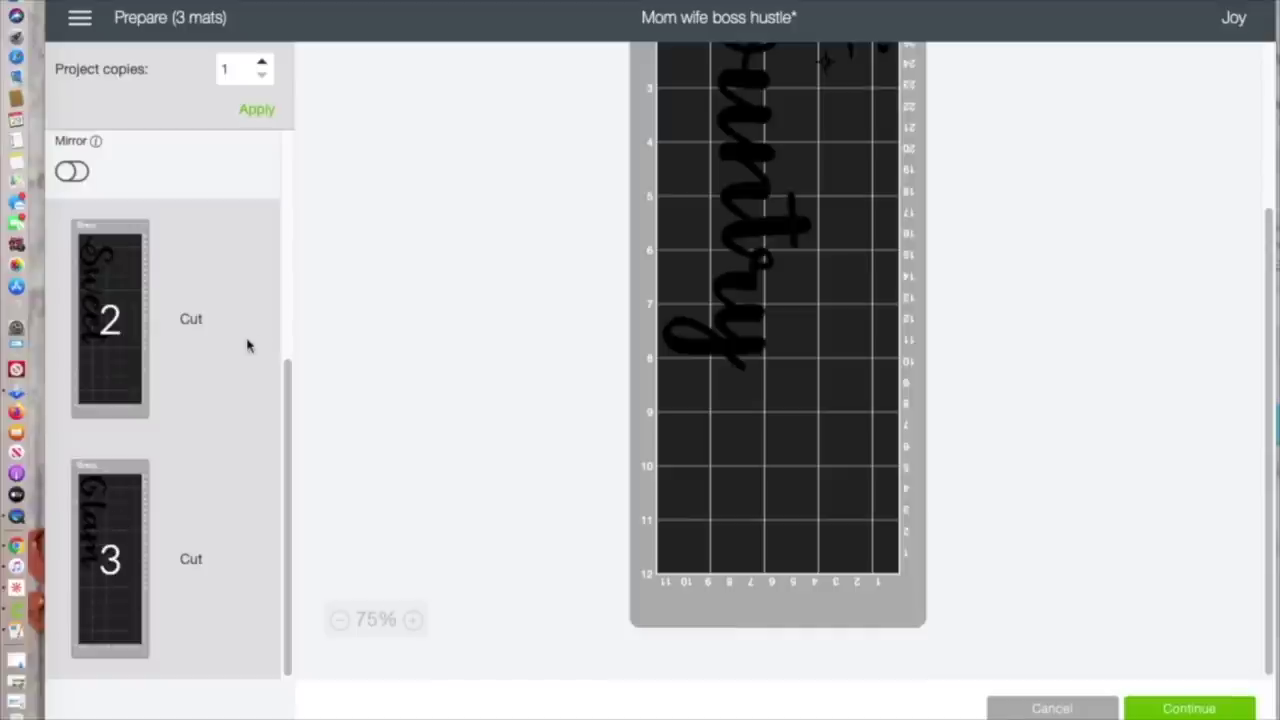
scroll(248, 346, up, 5)
scroll(737, 309, up, 3)
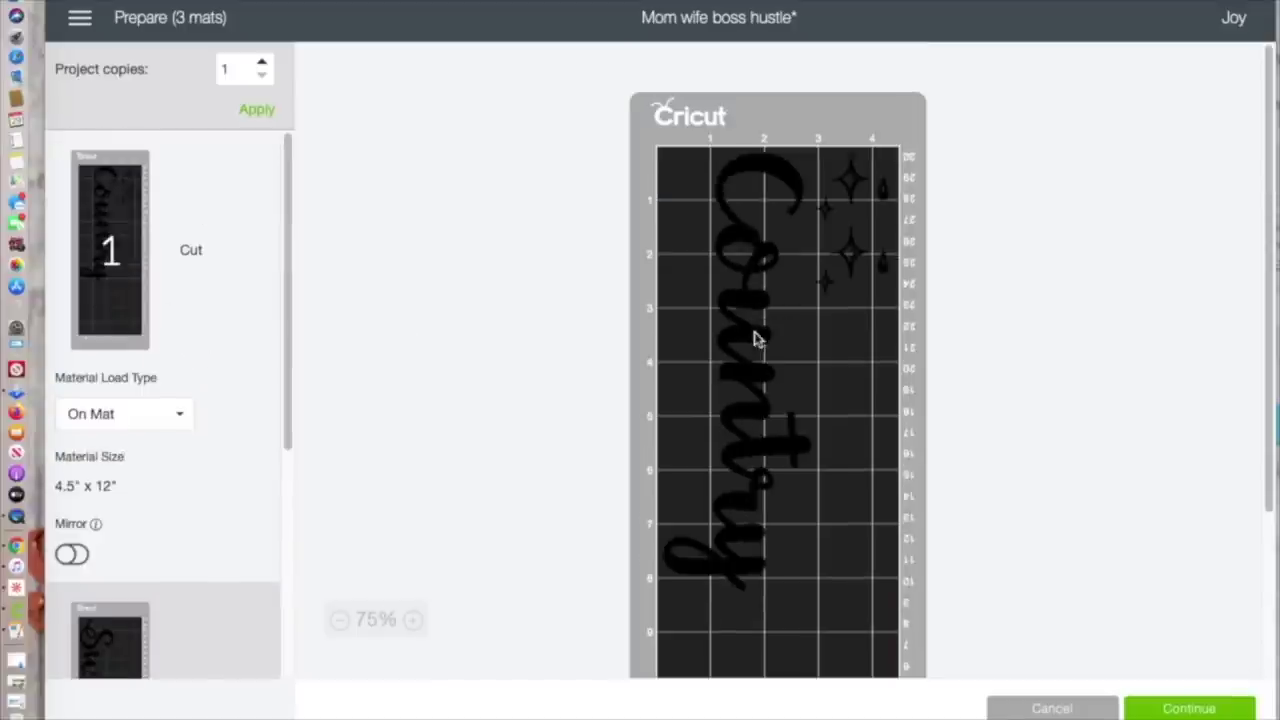
drag(849, 267, 840, 296)
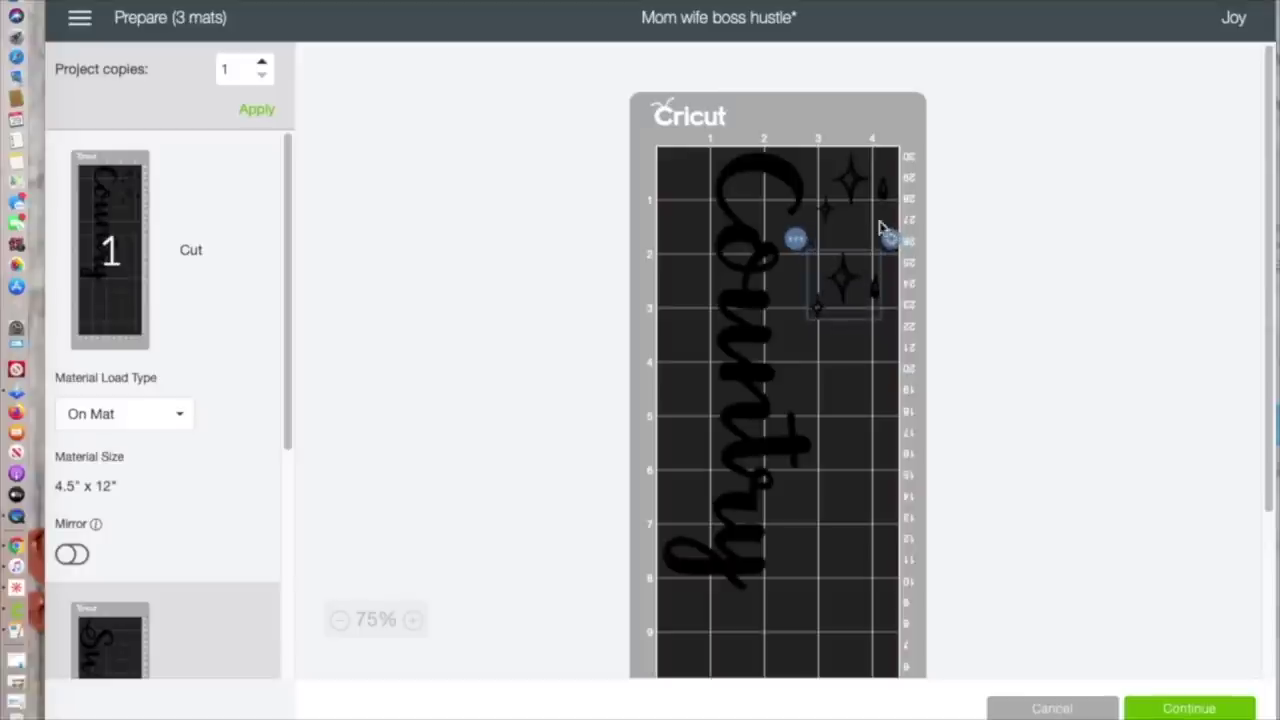
drag(849, 197, 851, 209)
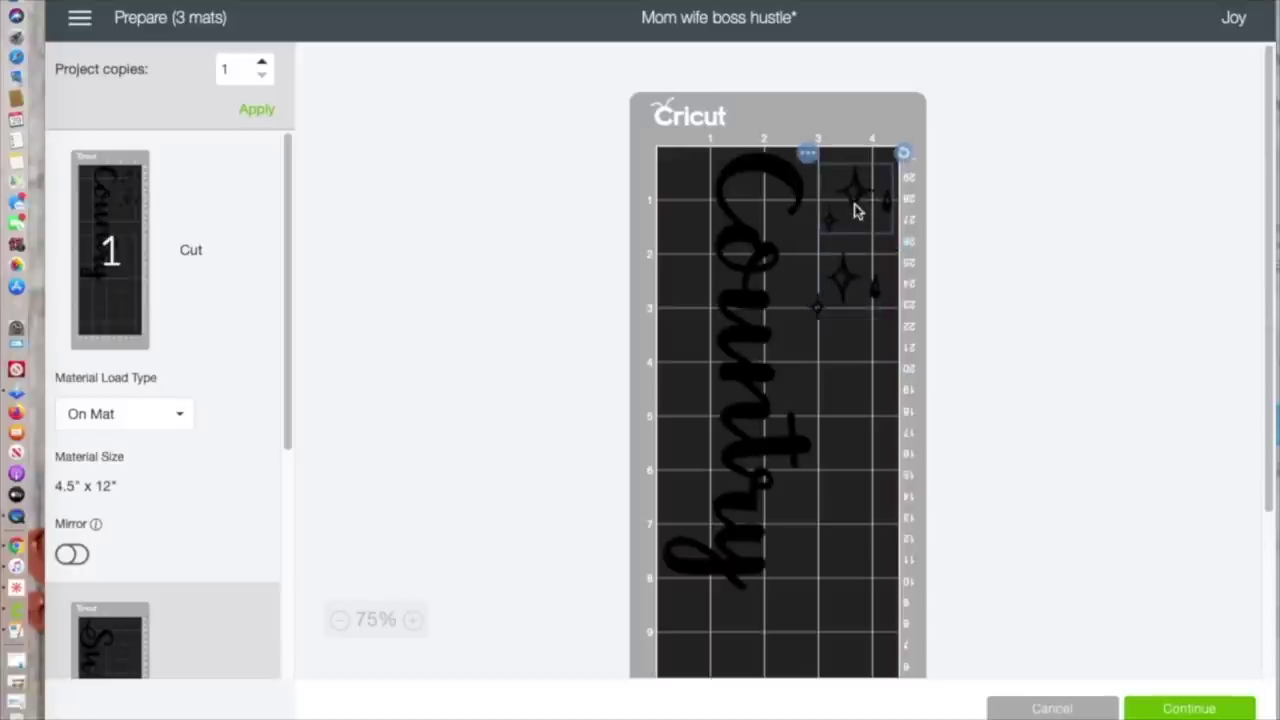
click(1052, 708)
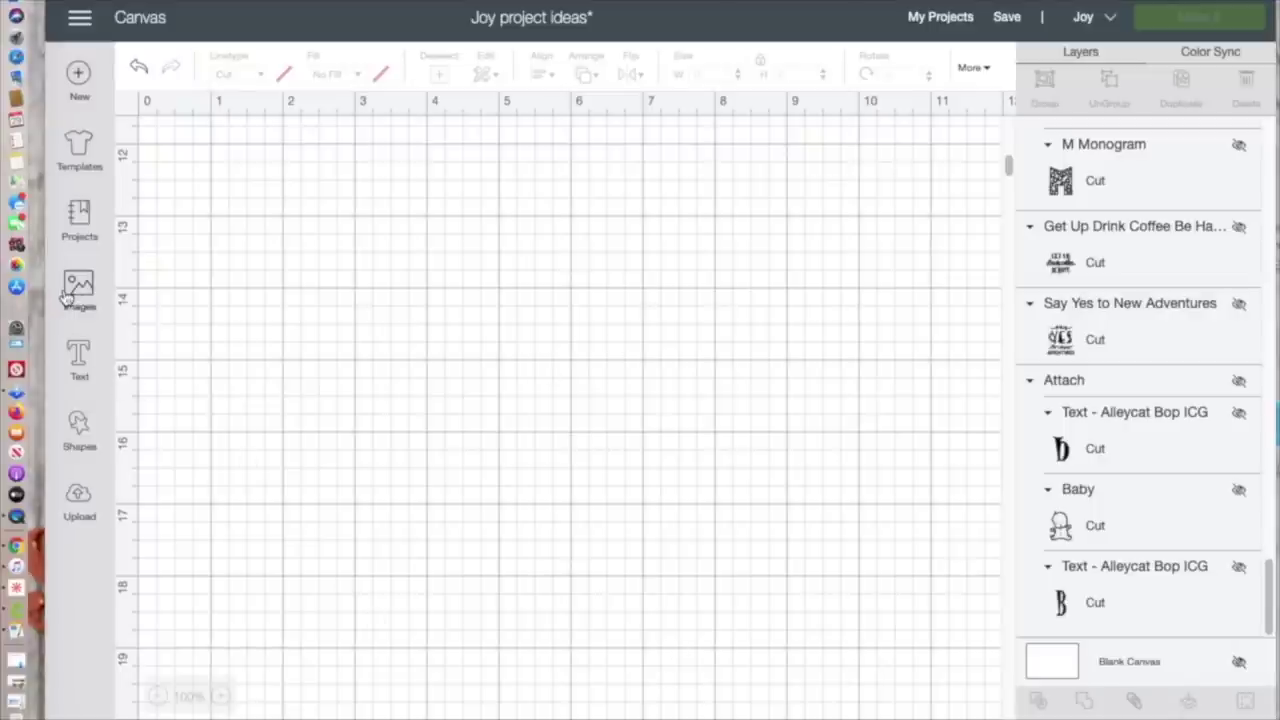
Step: Replace the 'adventures' image search with 'messy' and browse the messy hair results
click(66, 296)
click(545, 130)
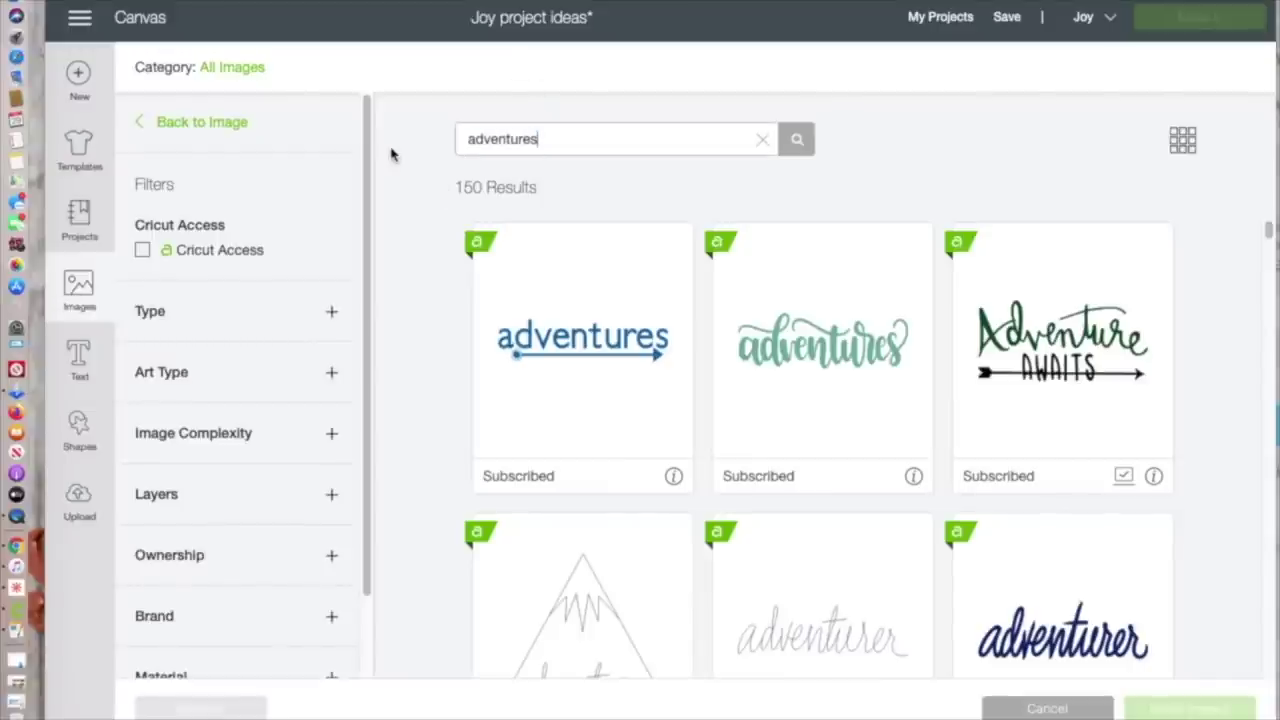
drag(470, 137, 540, 163)
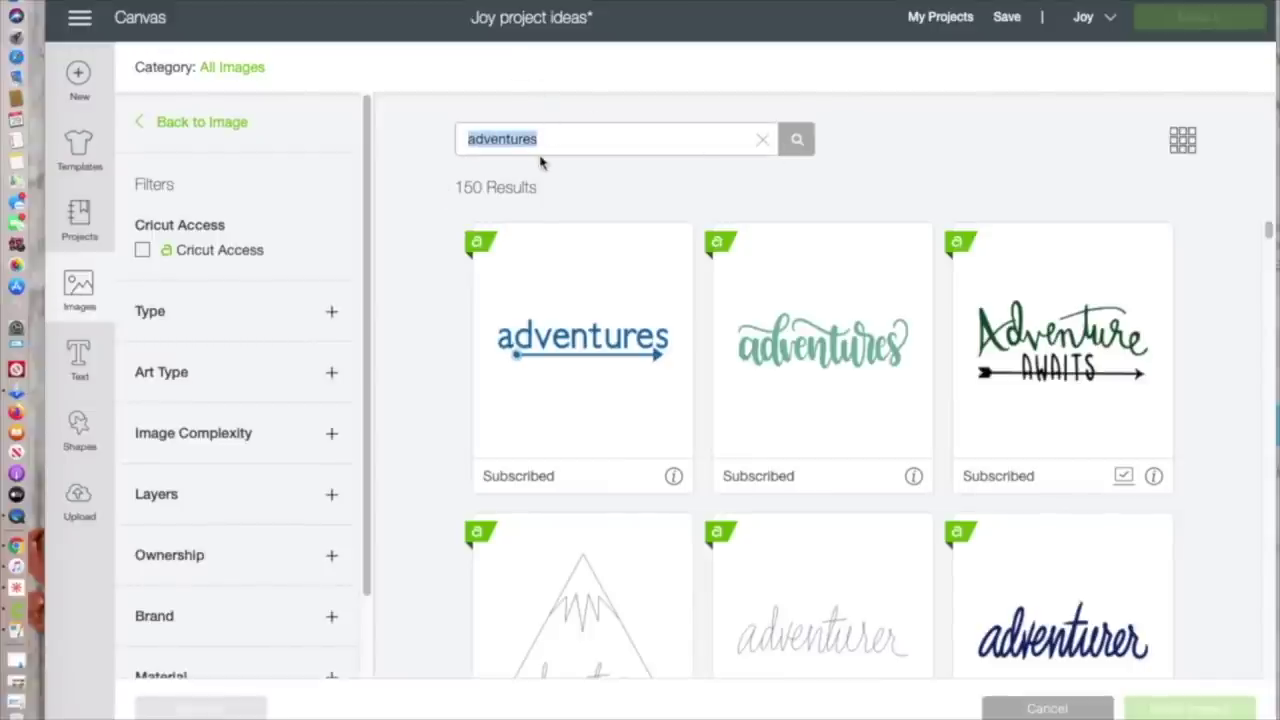
text(messy hair)
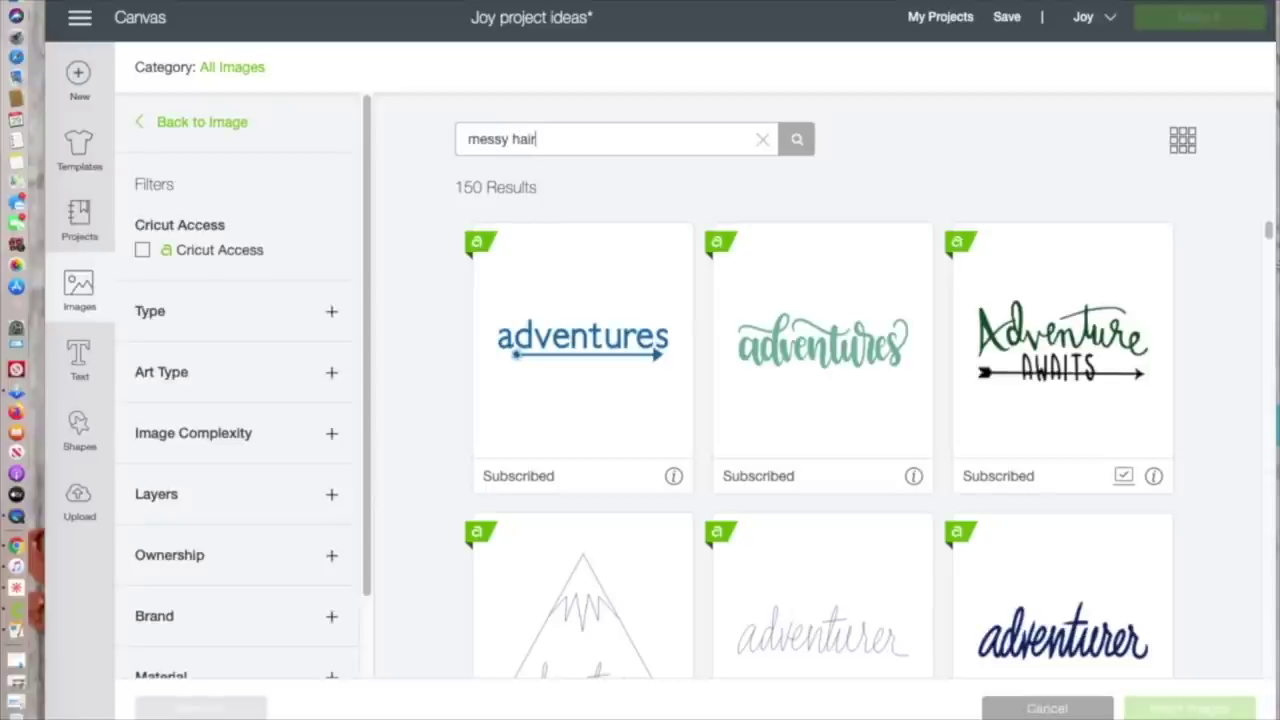
key(Return)
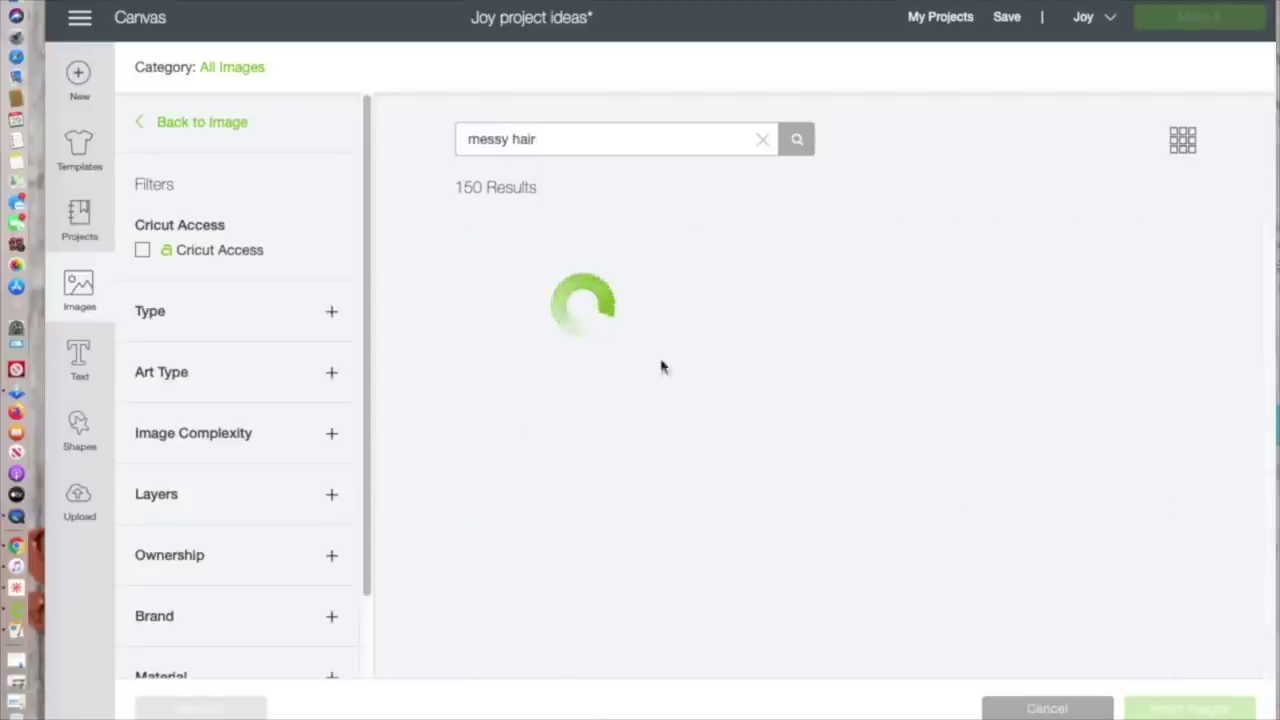
scroll(969, 474, down, 1)
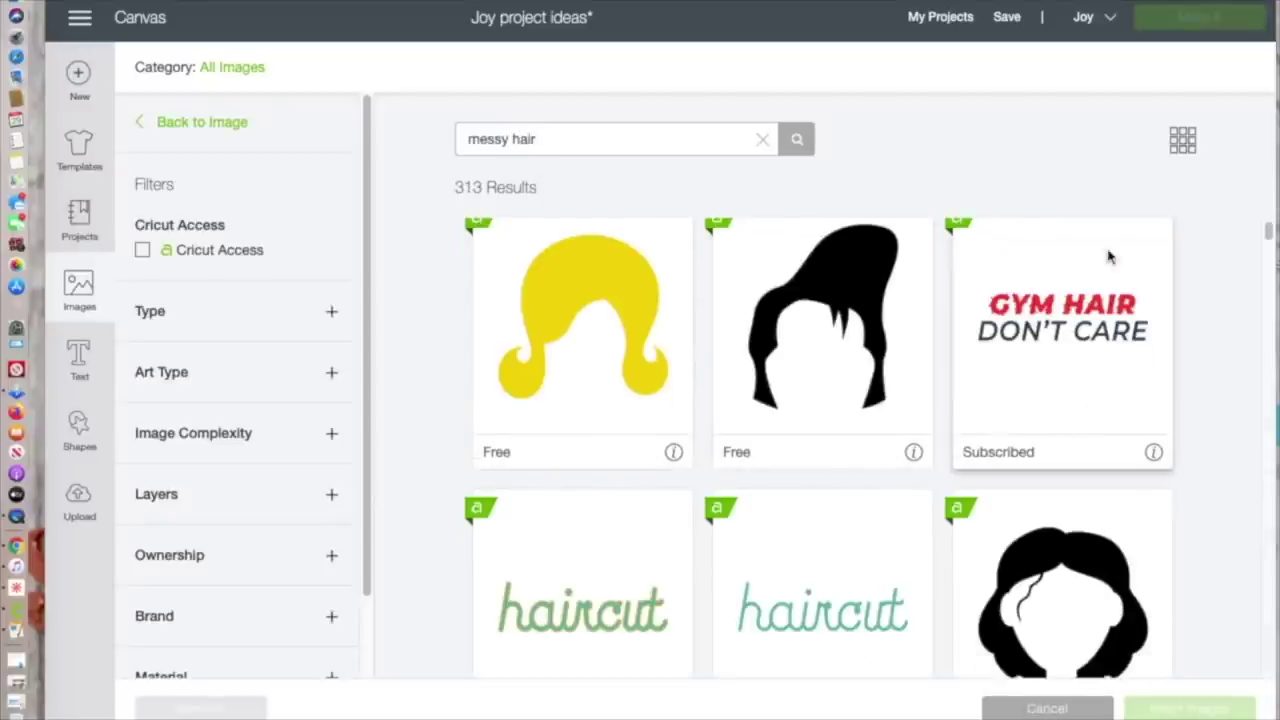
scroll(1029, 372, down, 2)
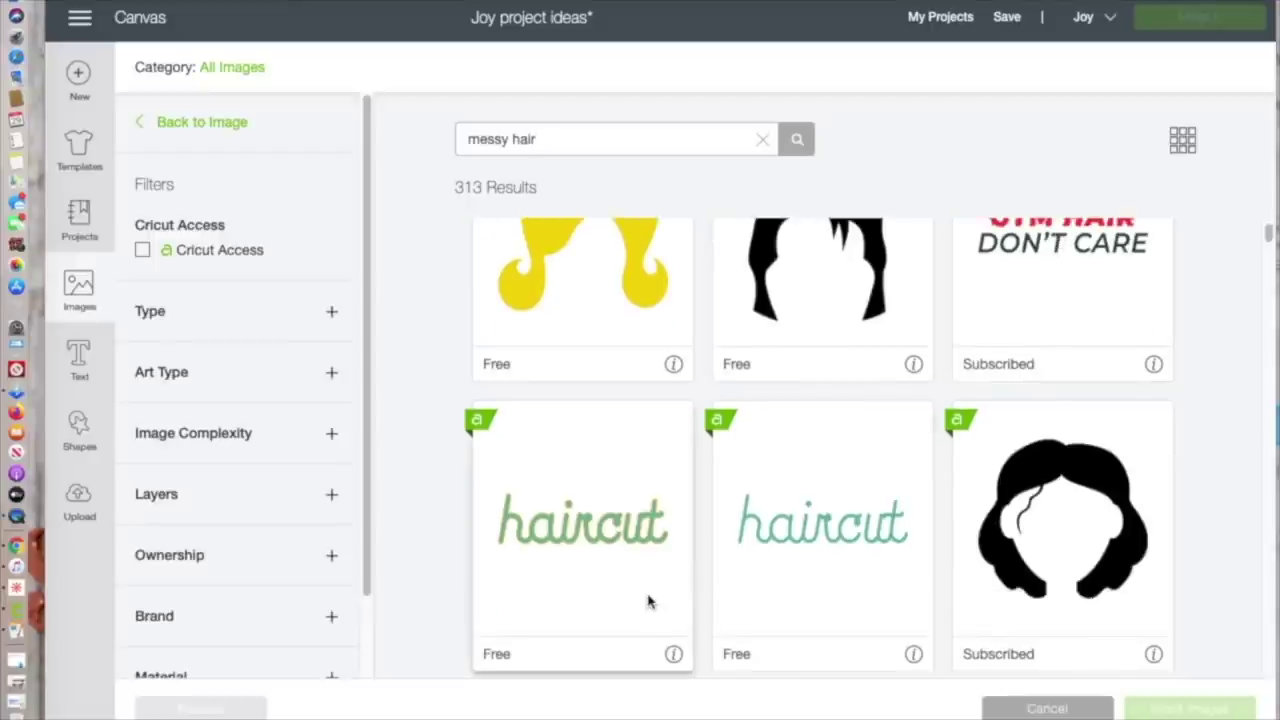
scroll(650, 600, down, 5)
scroll(650, 598, down, 3)
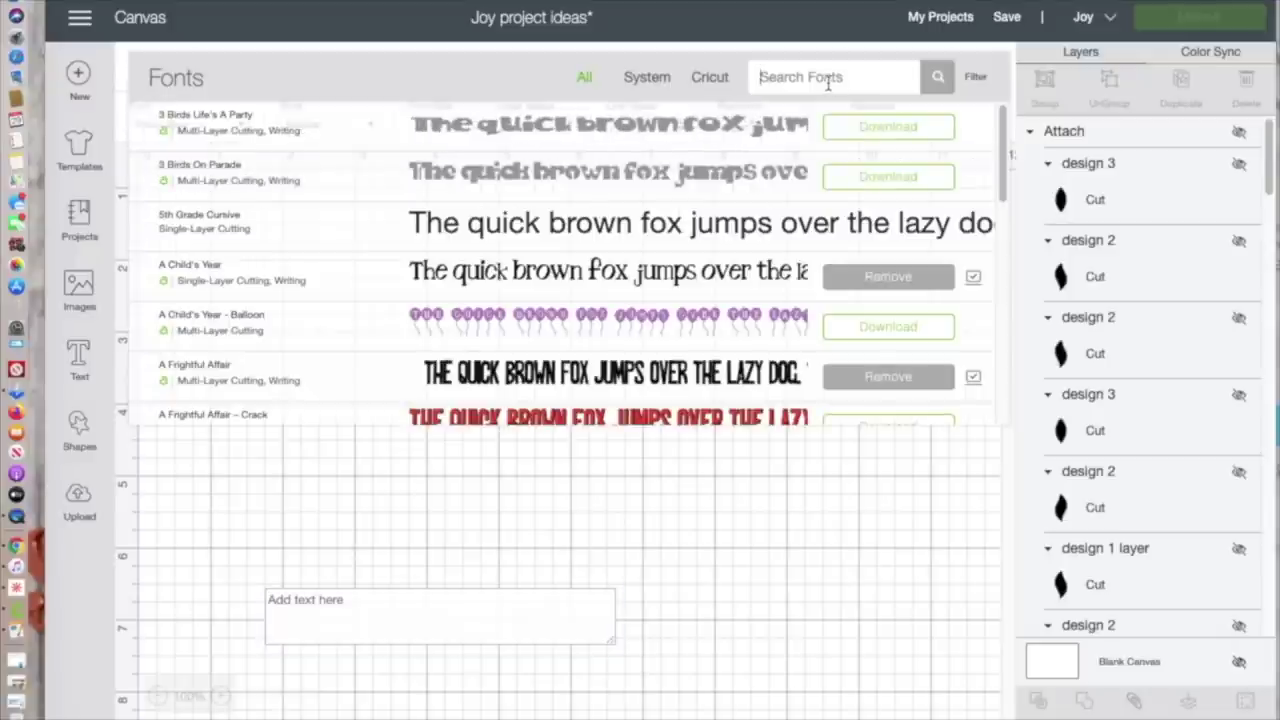
Step: Set the text to Gethania, type 'MessyHair' and move it near the canvas's top-left
click(827, 77)
text(gethania)
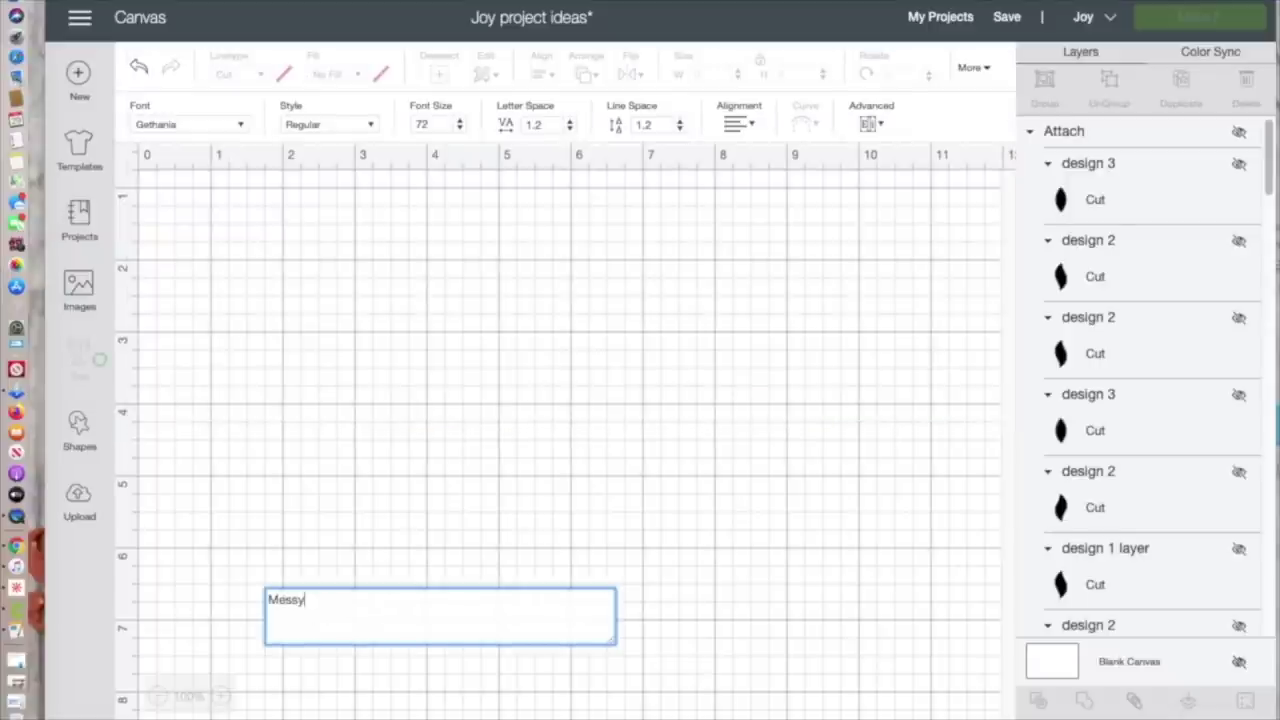
text(H)
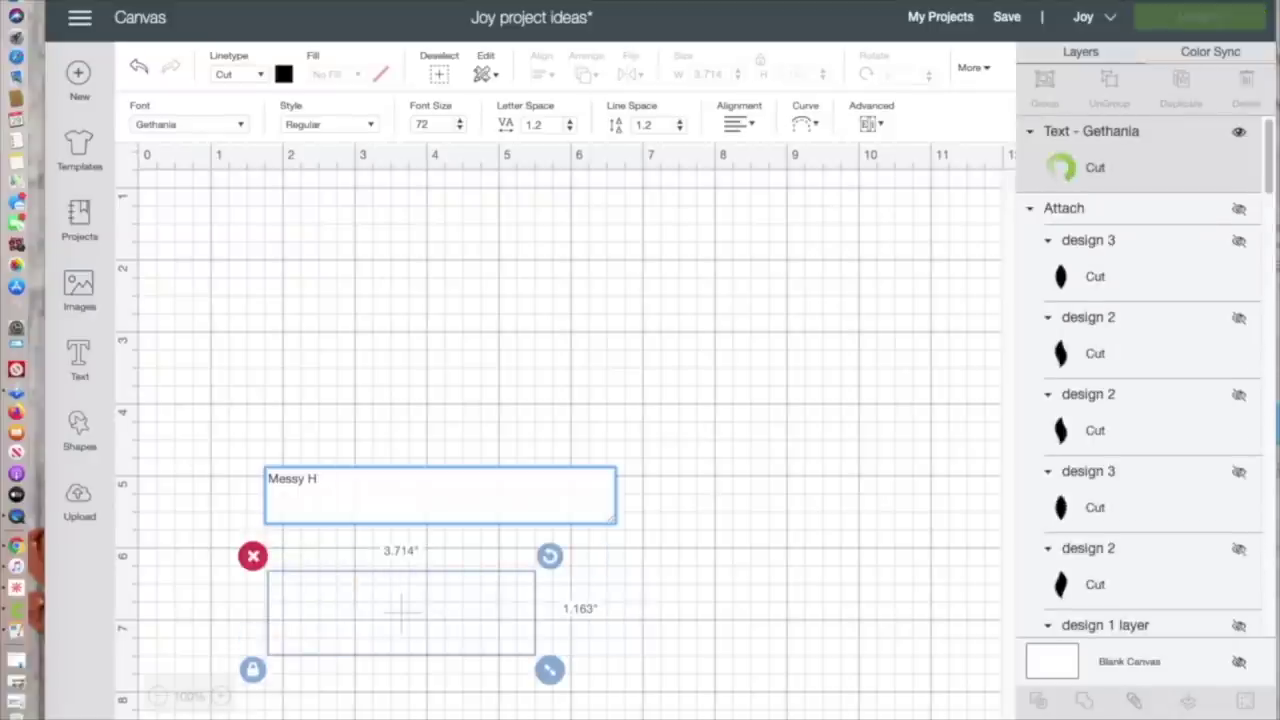
text(air)
click(366, 360)
drag(366, 360, 361, 172)
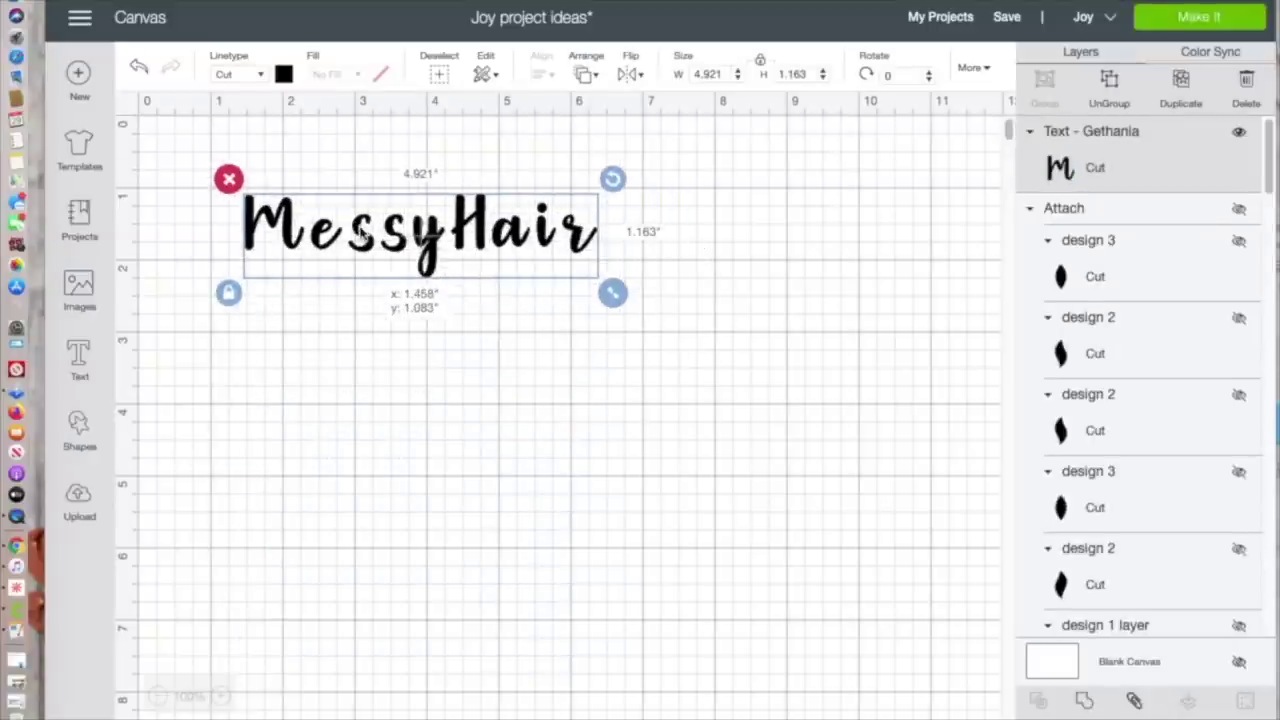
Step: Add a new text box below MessyHair using the Autumn in November font
click(79, 360)
click(190, 124)
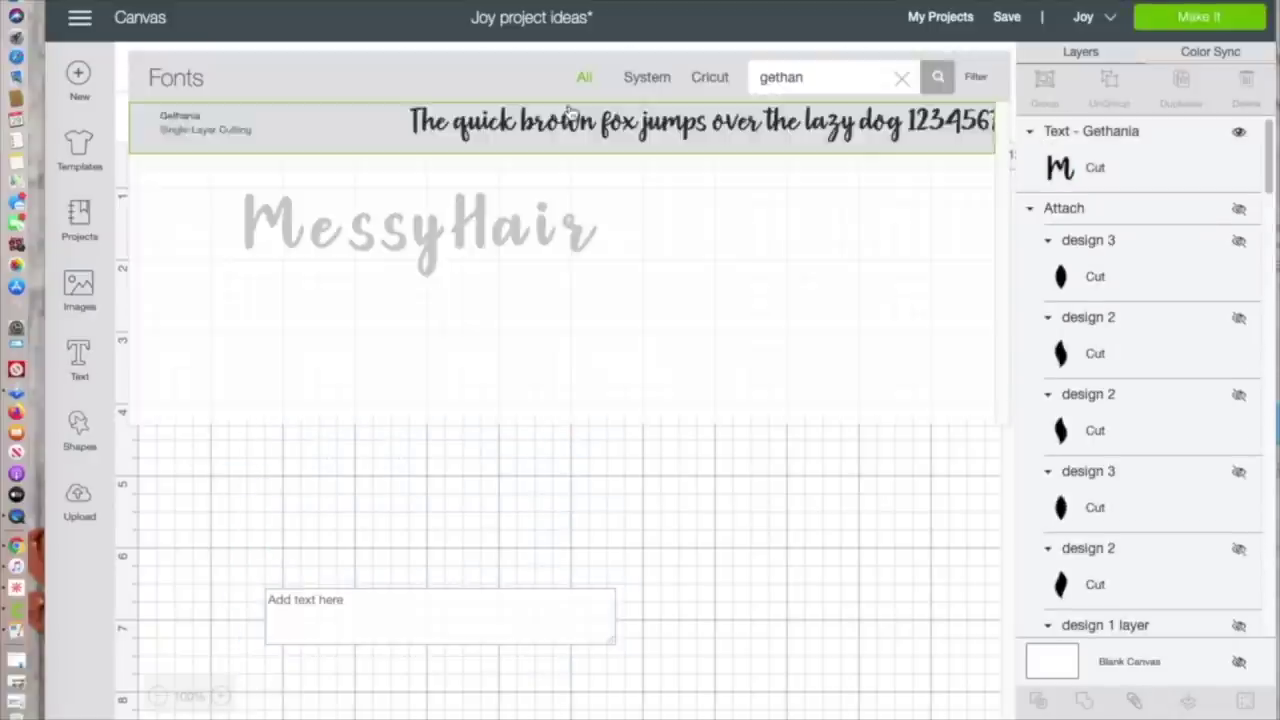
double_click(806, 77)
text(gal)
key(BackSpace)
key(BackSpace)
key(BackSpace)
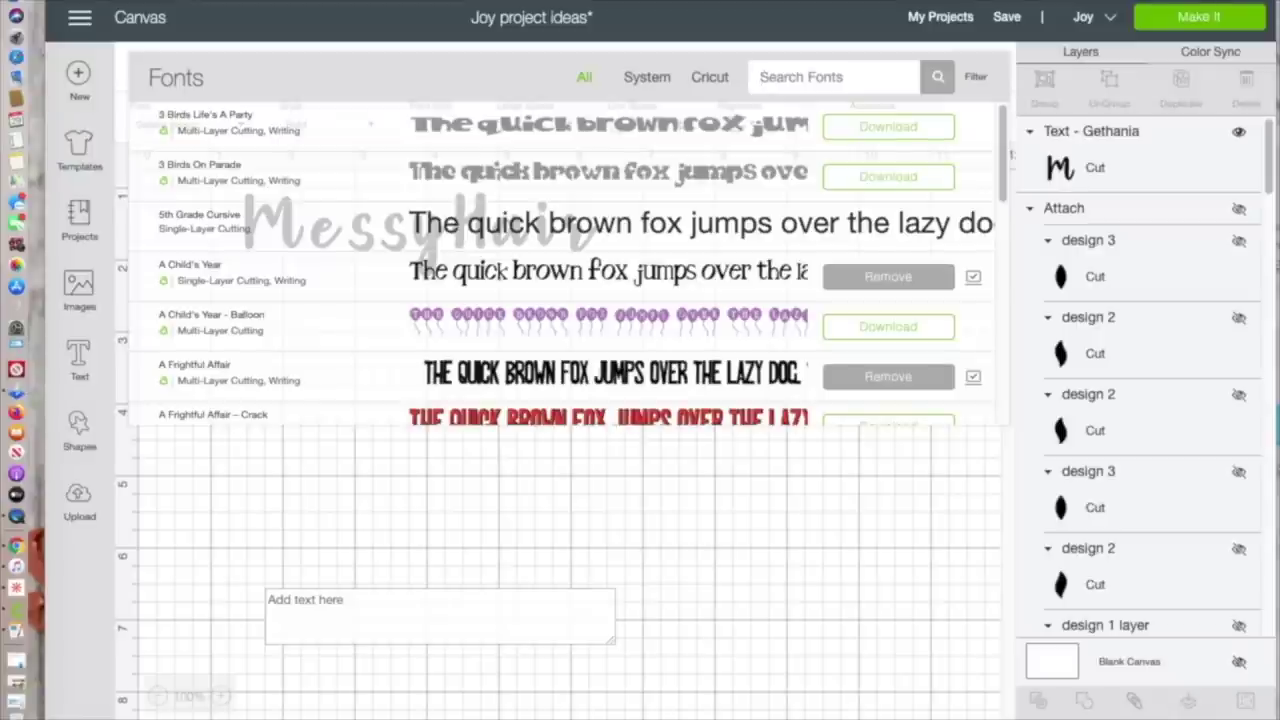
text(nov)
click(580, 148)
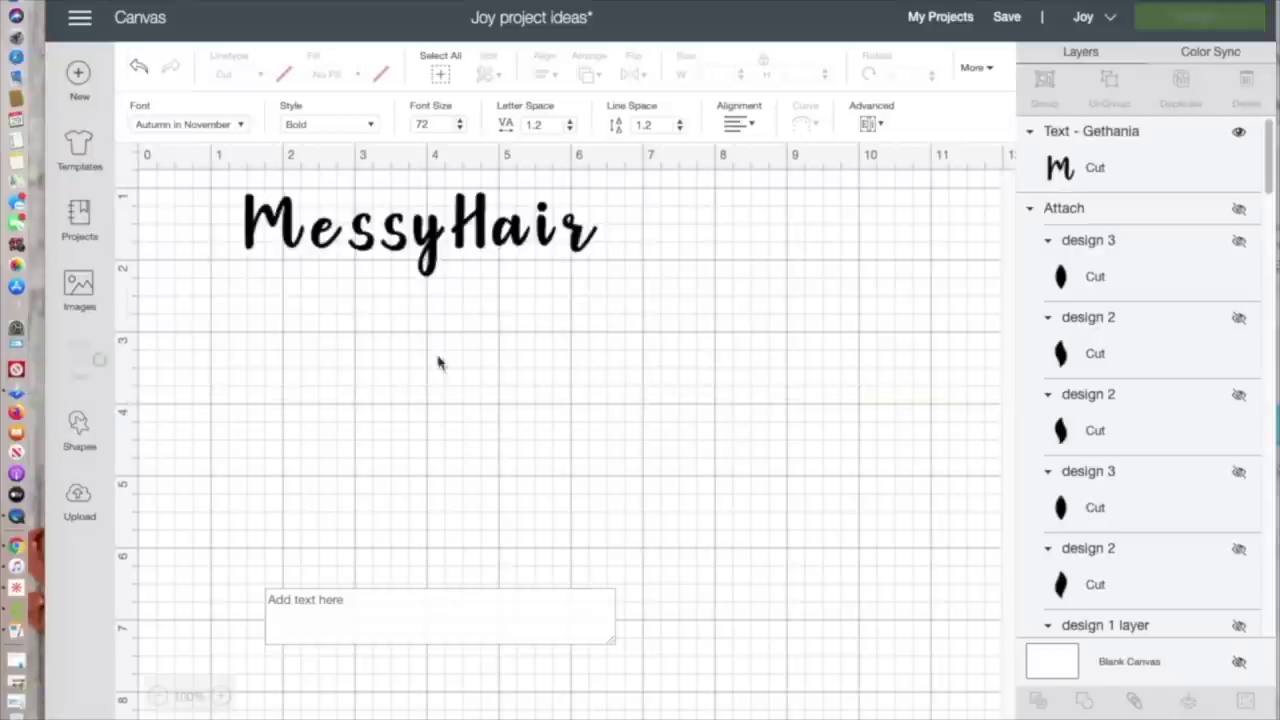
click(316, 605)
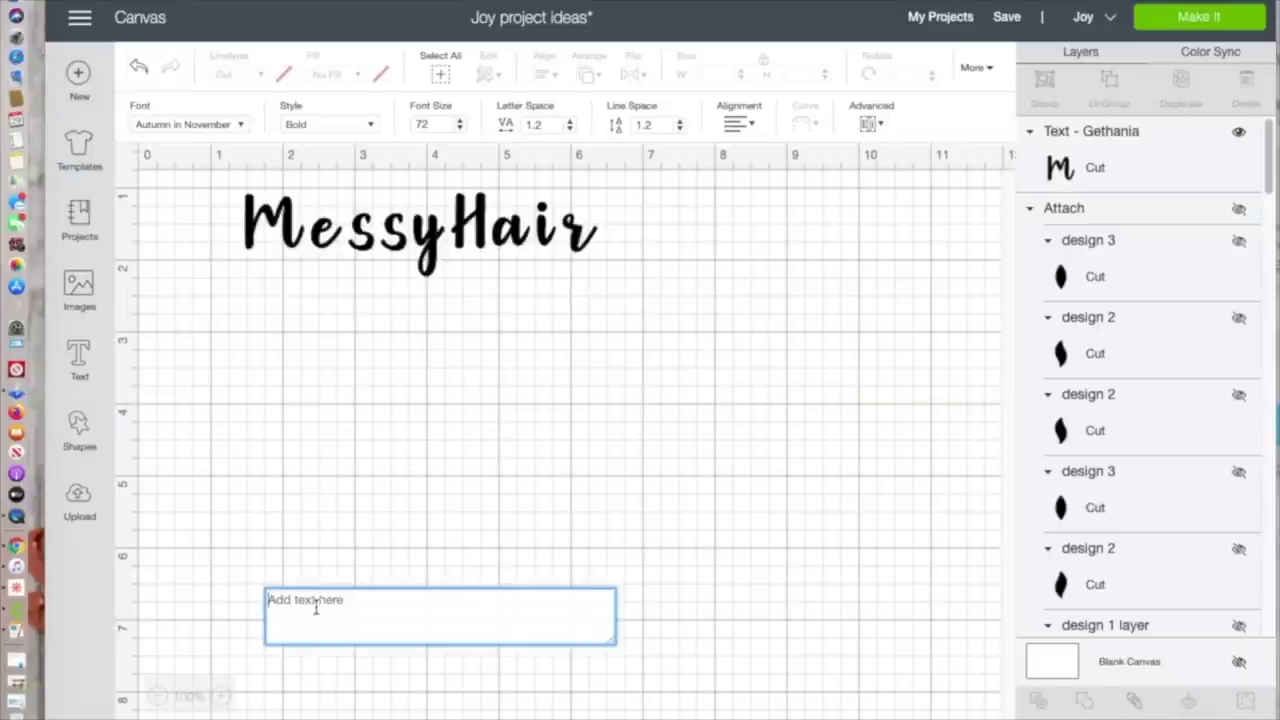
Step: Write 'Don't Care' and move it just under MessyHair
text(Don't)
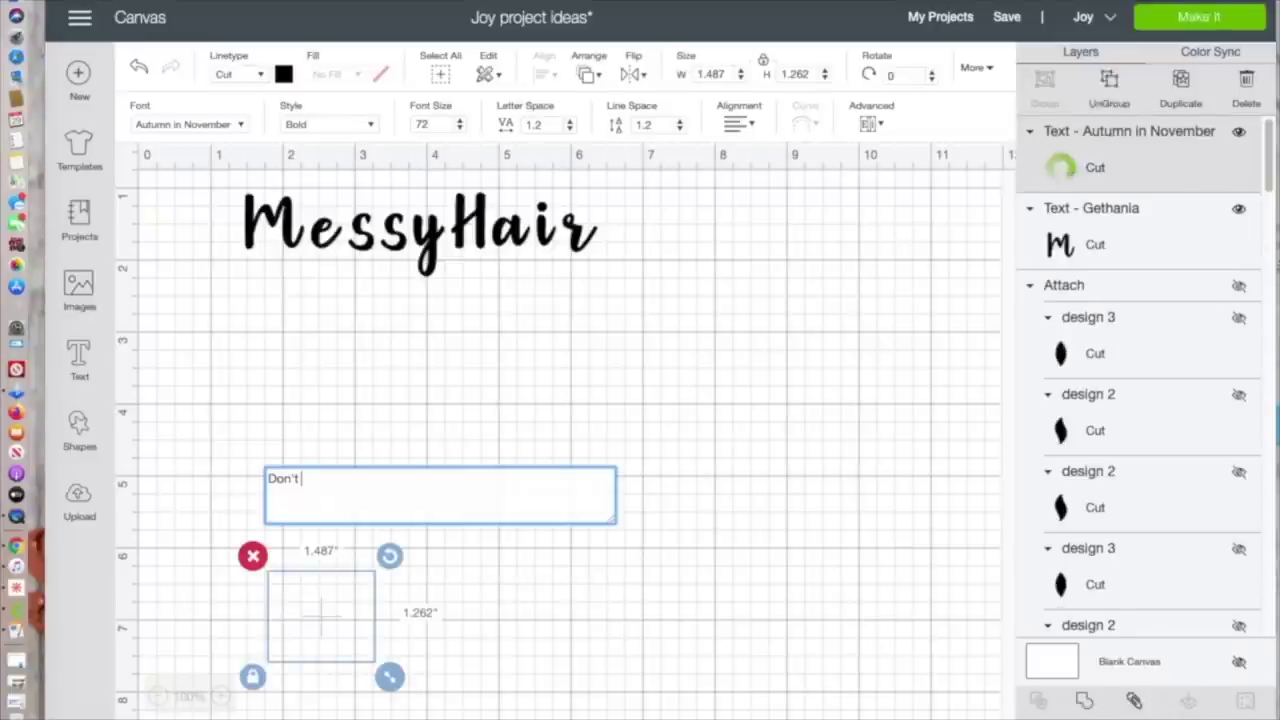
text( Care)
click(420, 666)
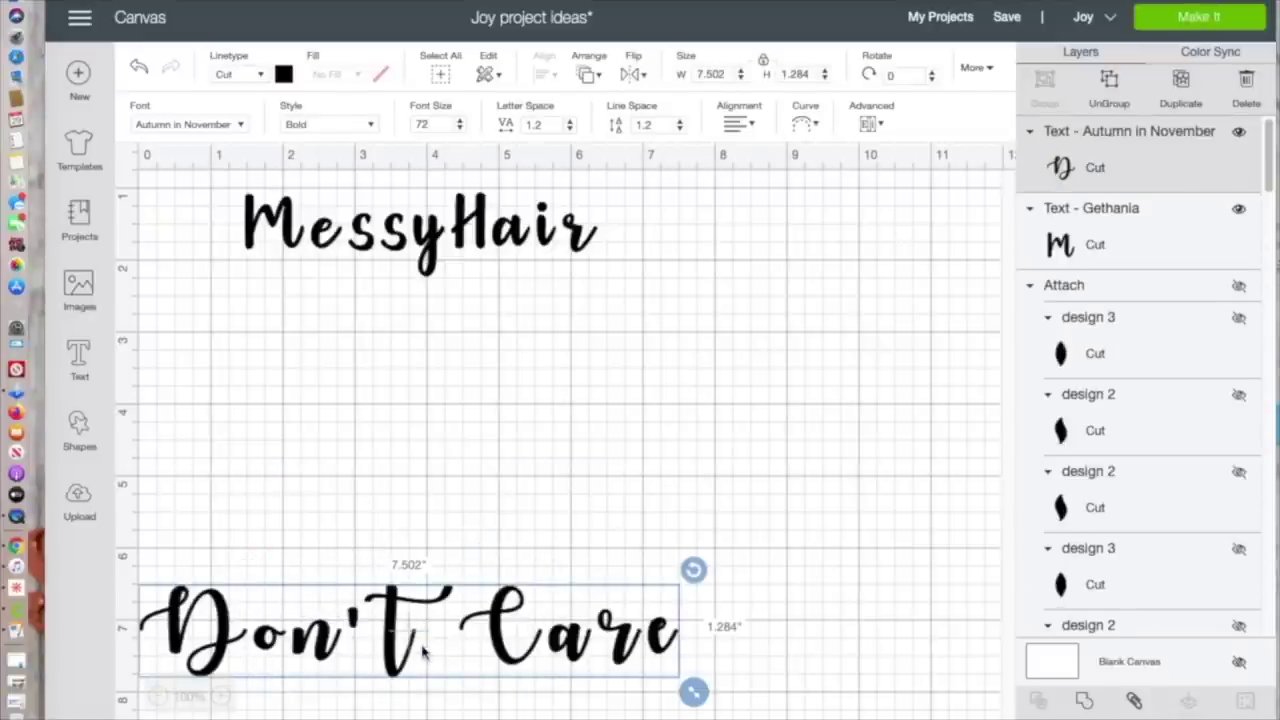
drag(390, 648, 417, 357)
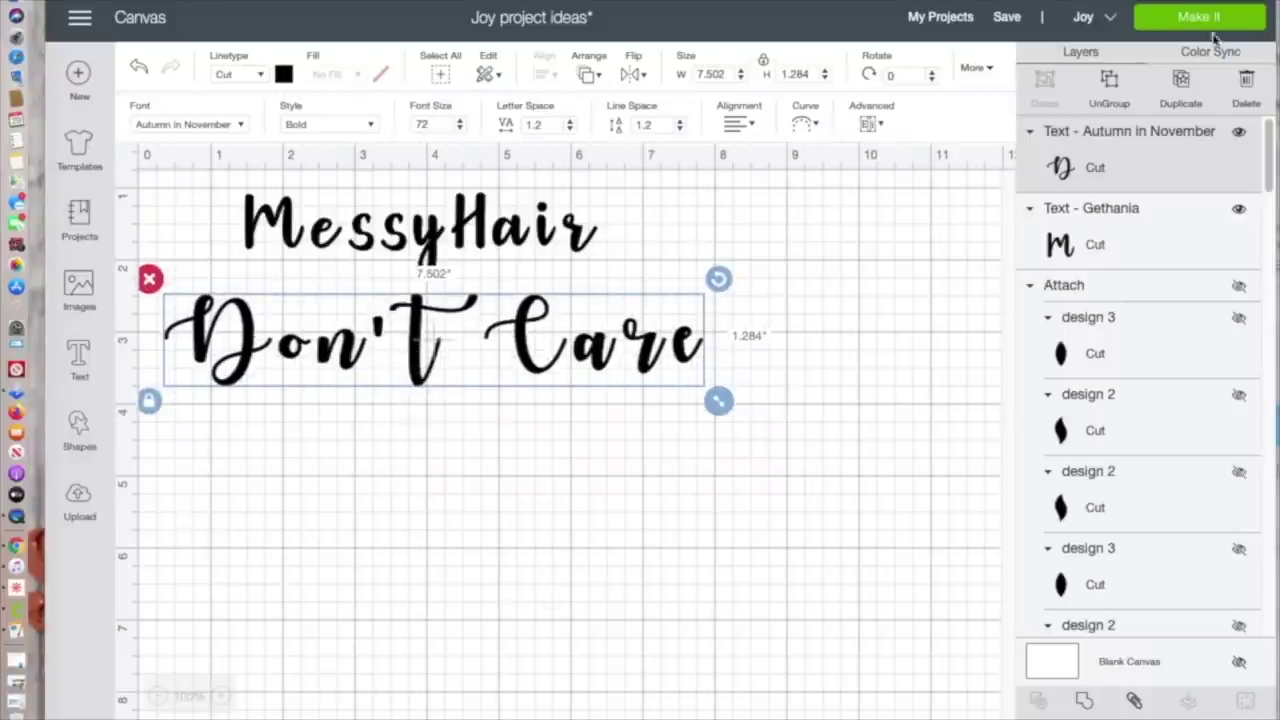
Step: Ungroup the text and adjust the o, n, apostrophe and T of Don't
click(1105, 90)
click(290, 345)
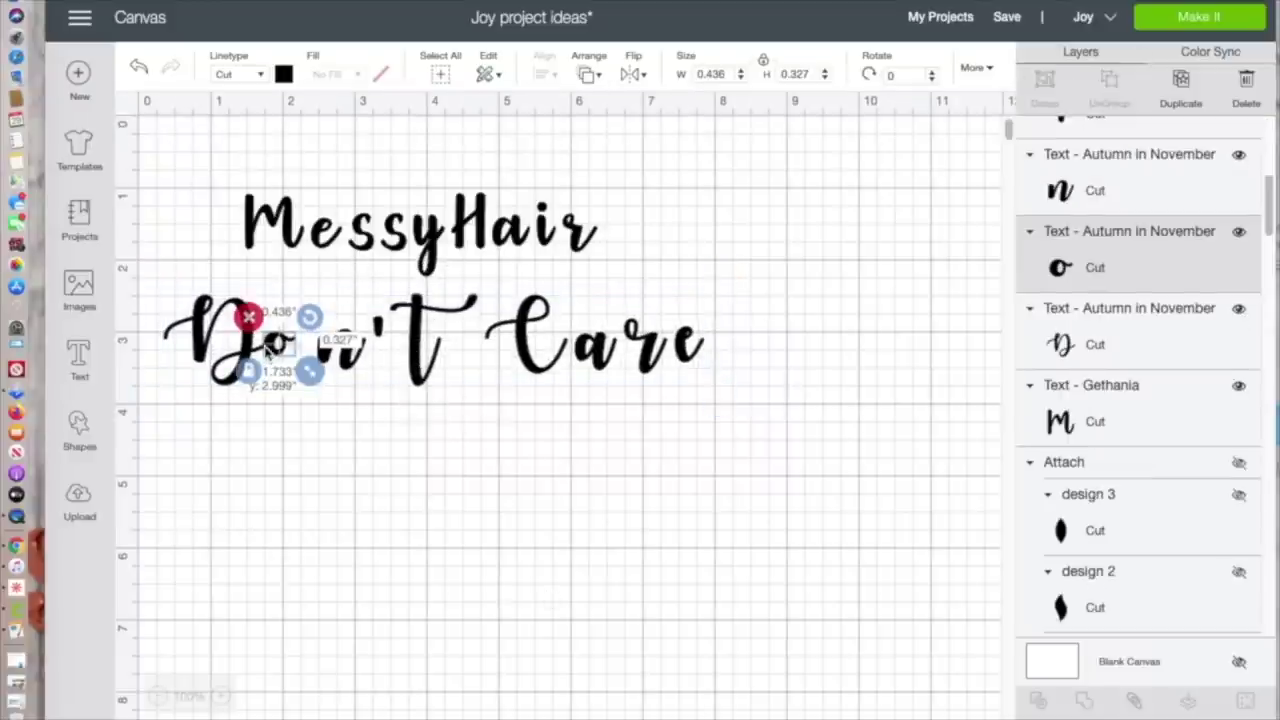
drag(309, 371, 380, 385)
click(363, 377)
click(346, 478)
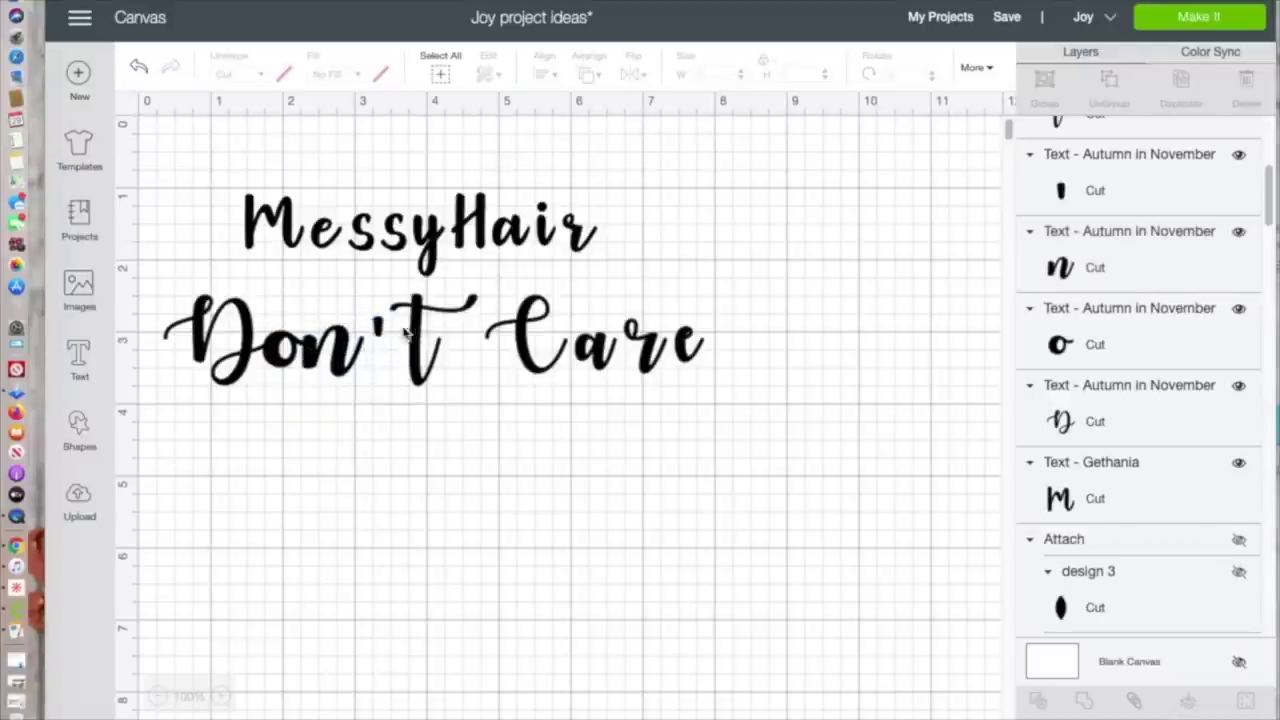
drag(385, 335, 375, 300)
click(426, 400)
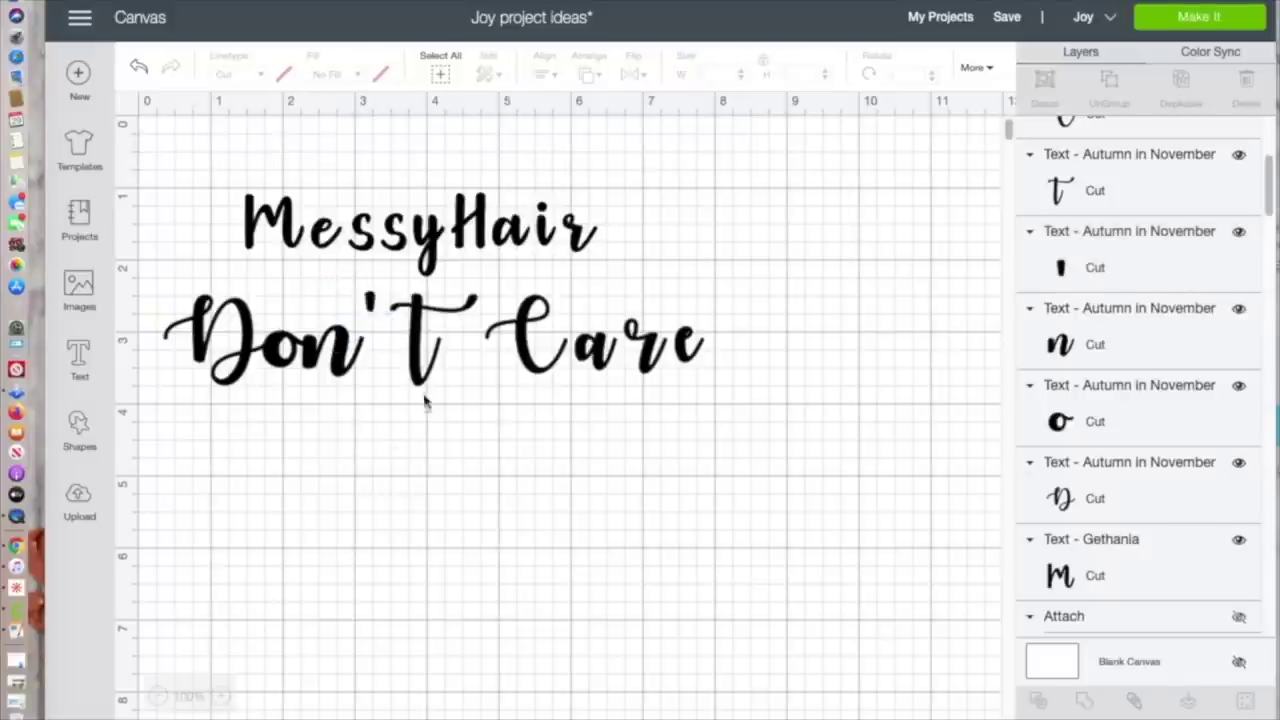
drag(415, 383, 405, 382)
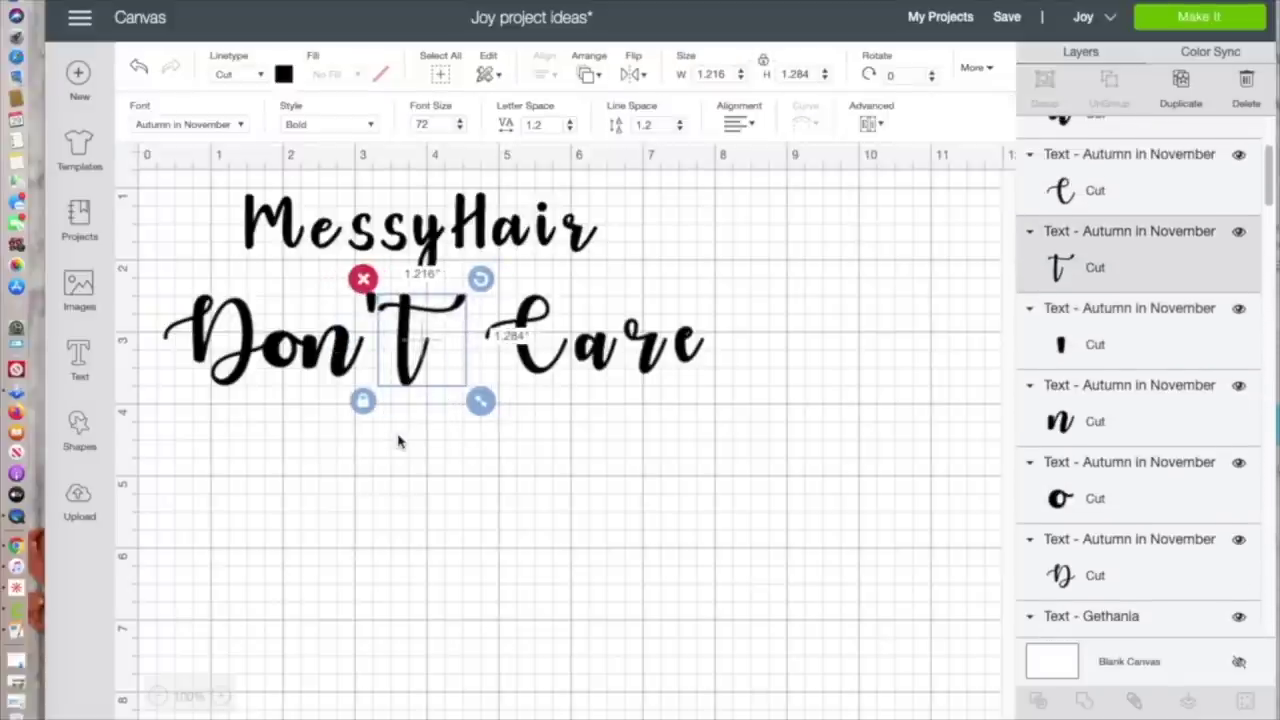
click(400, 440)
Step: Move the a, r and e of Care left so they join the C
click(580, 410)
click(600, 486)
mouse_move(598, 362)
mouse_down()
mouse_move(556, 351)
mouse_move(608, 392)
mouse_move(622, 365)
mouse_move(598, 370)
mouse_up()
click(664, 392)
click(677, 420)
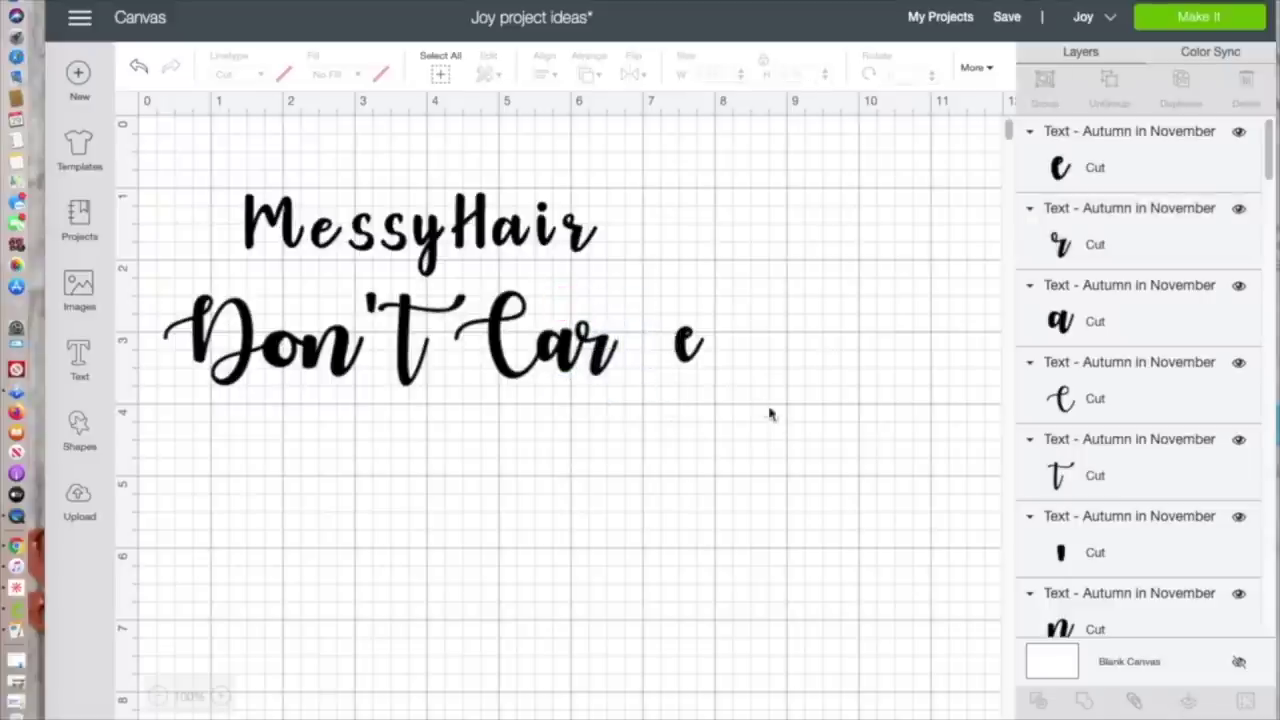
click(686, 356)
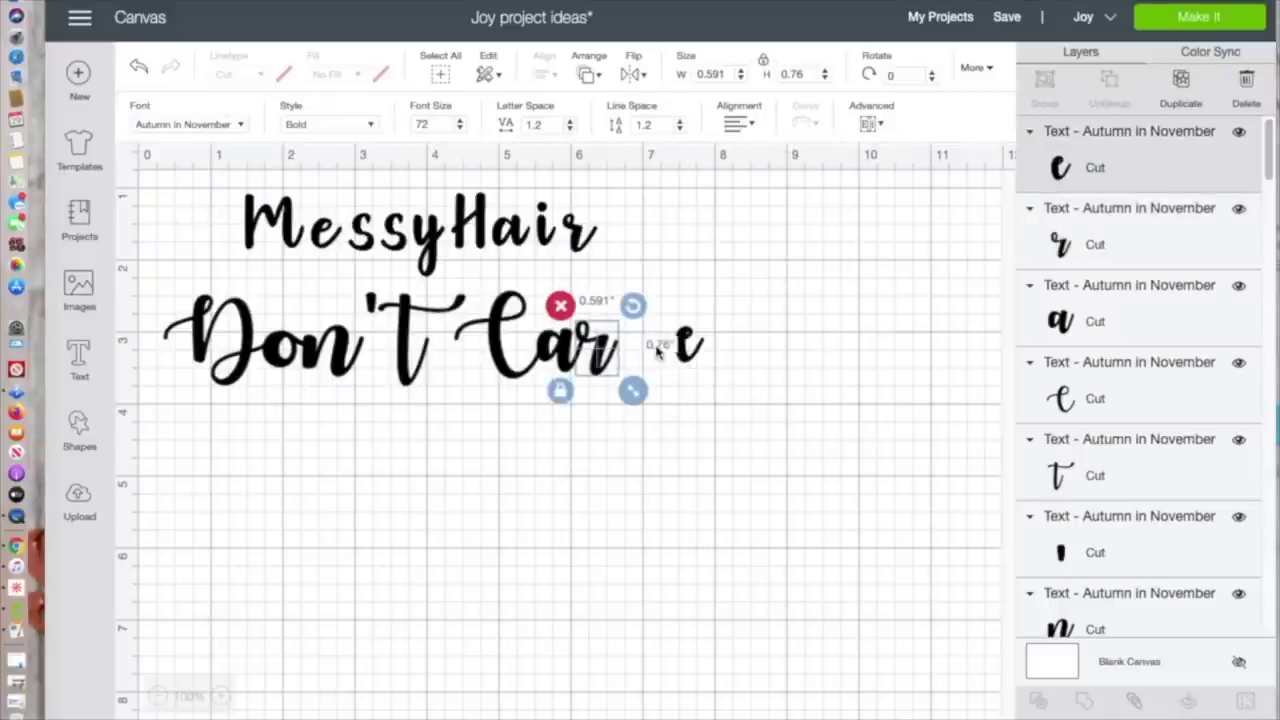
drag(697, 366, 663, 389)
click(651, 426)
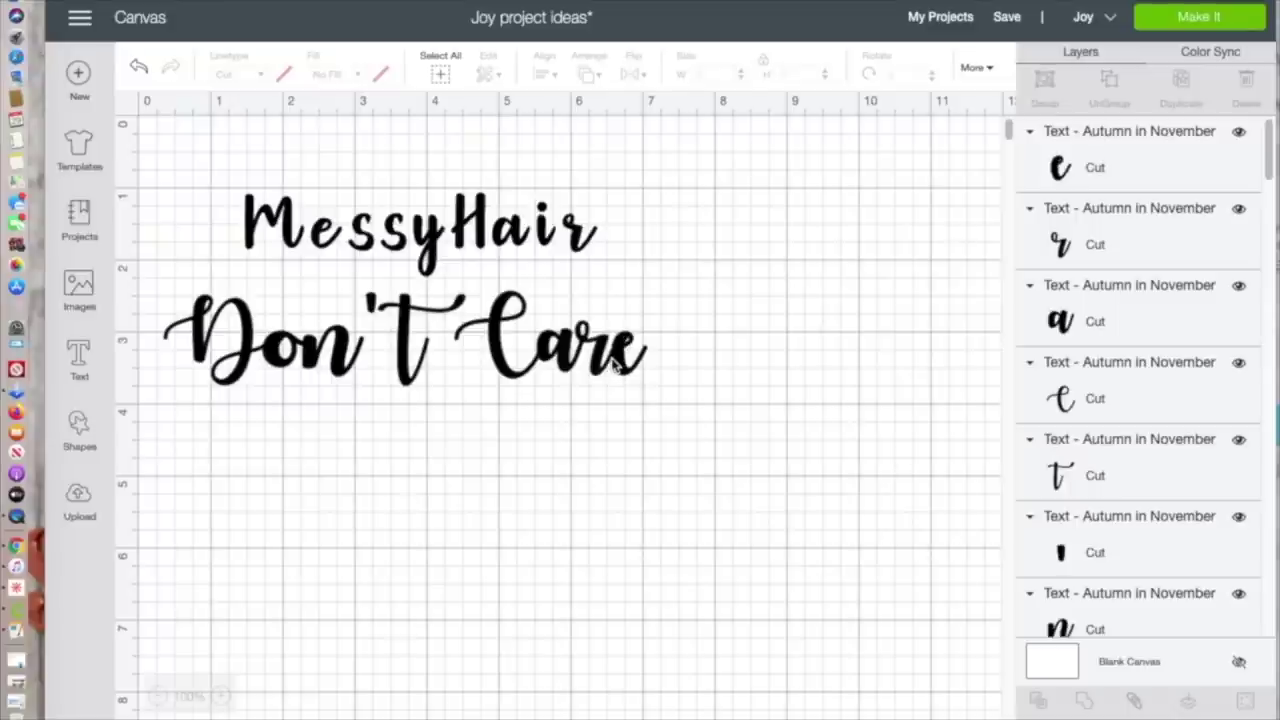
Step: Nudge the T of Don't slightly left and down
click(366, 303)
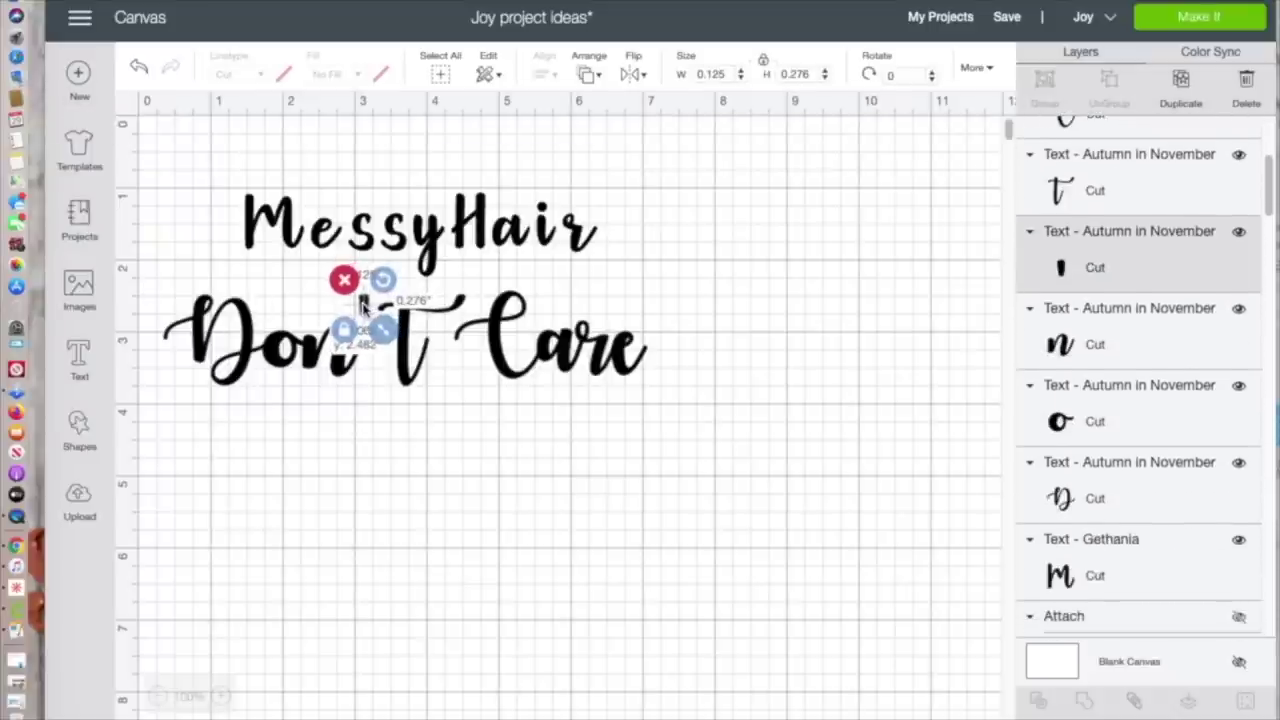
click(392, 390)
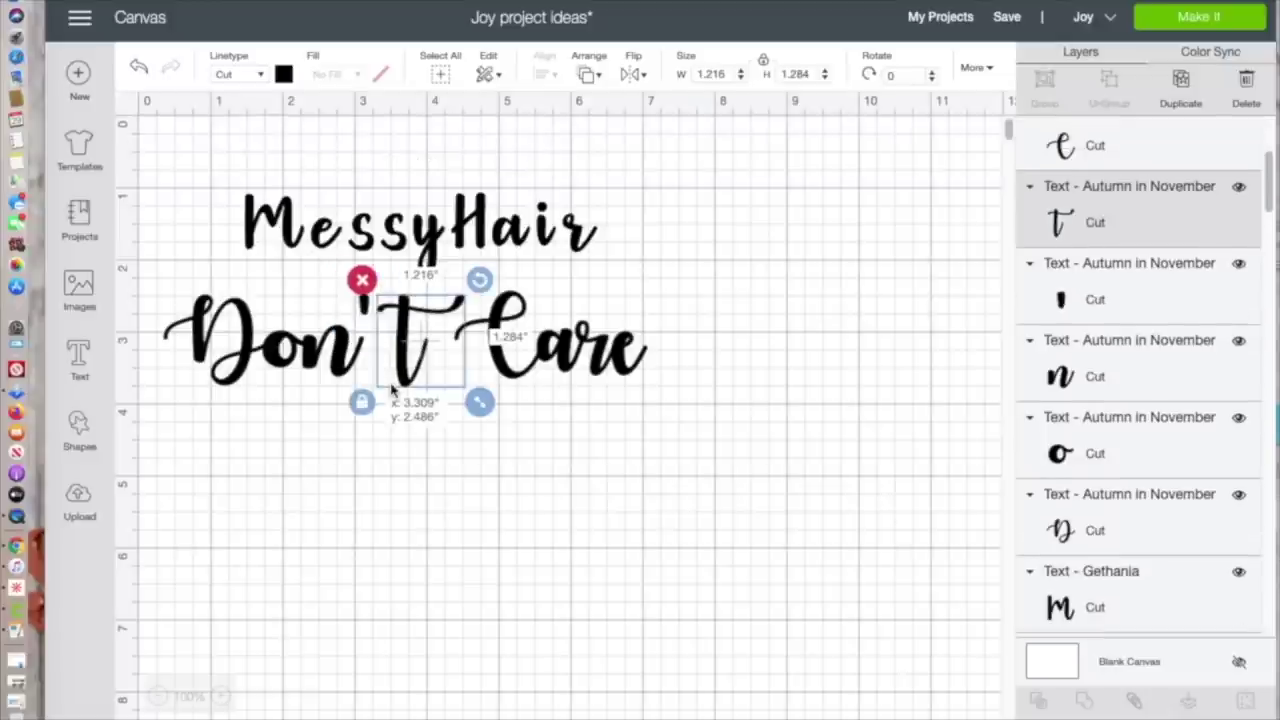
drag(392, 390, 388, 392)
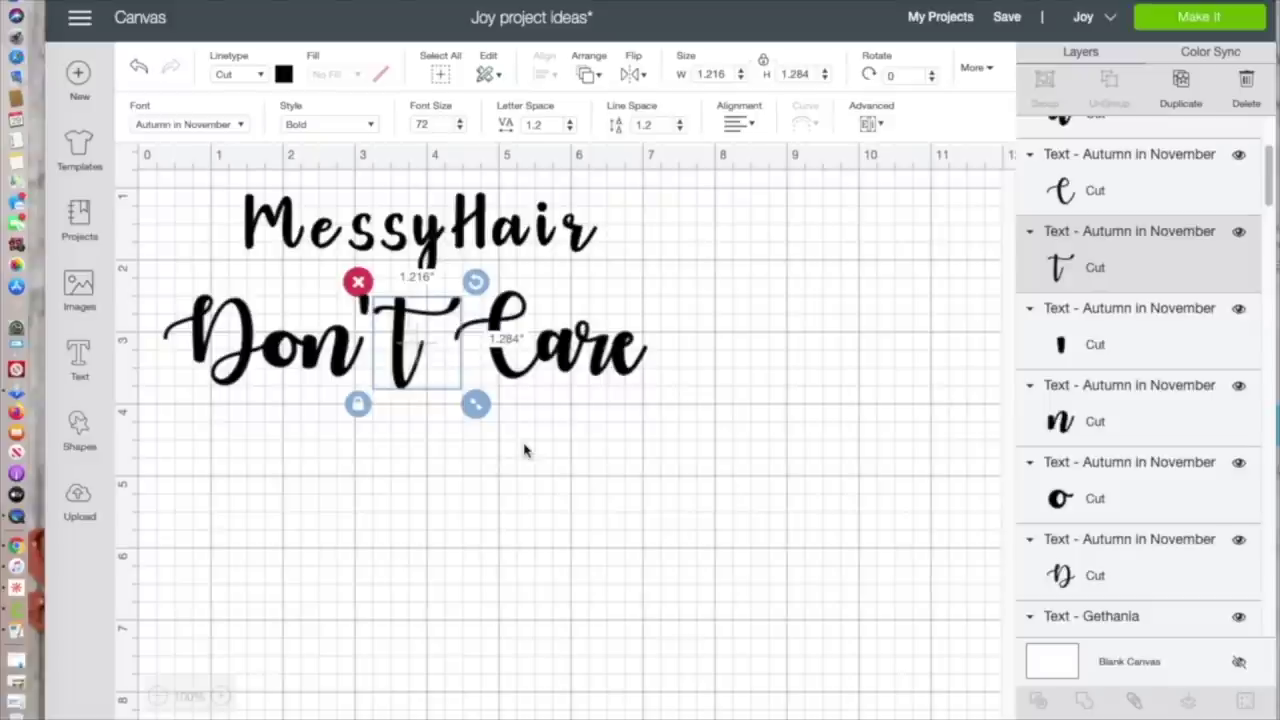
click(525, 450)
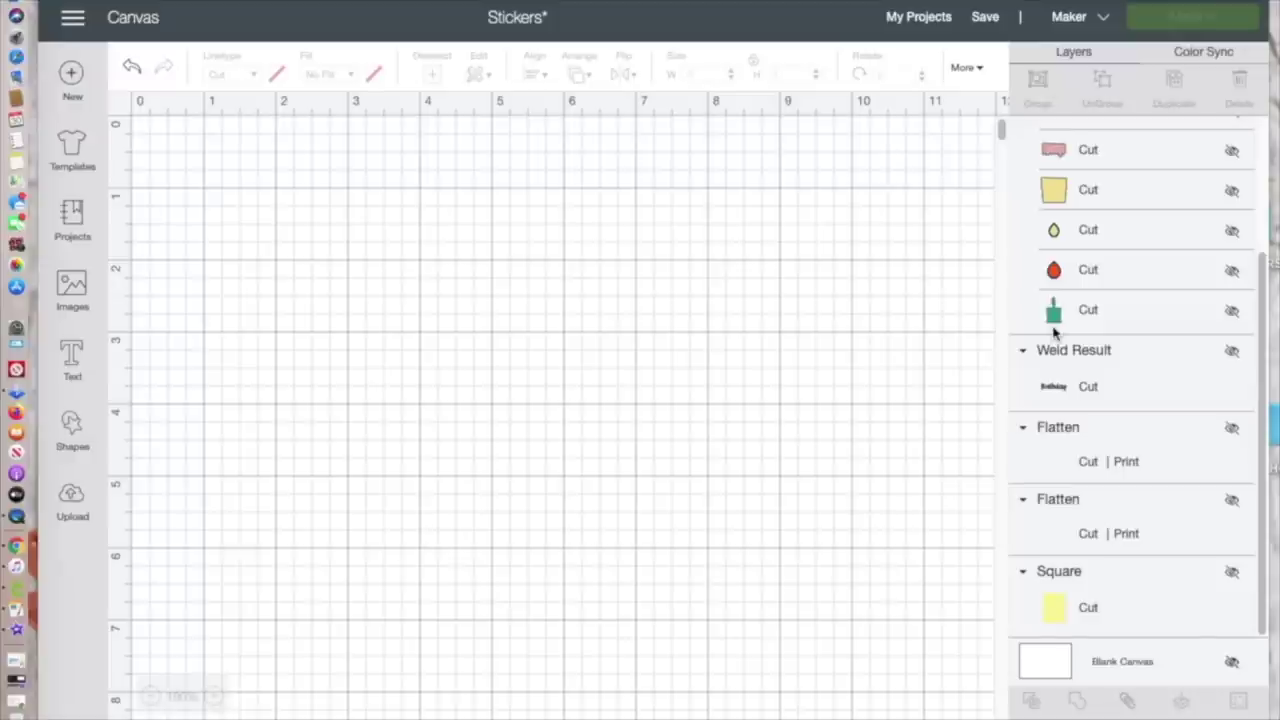
Step: Unhide the yellow 6.75 × 9.25 in Square layer in the Layers panel
click(72, 430)
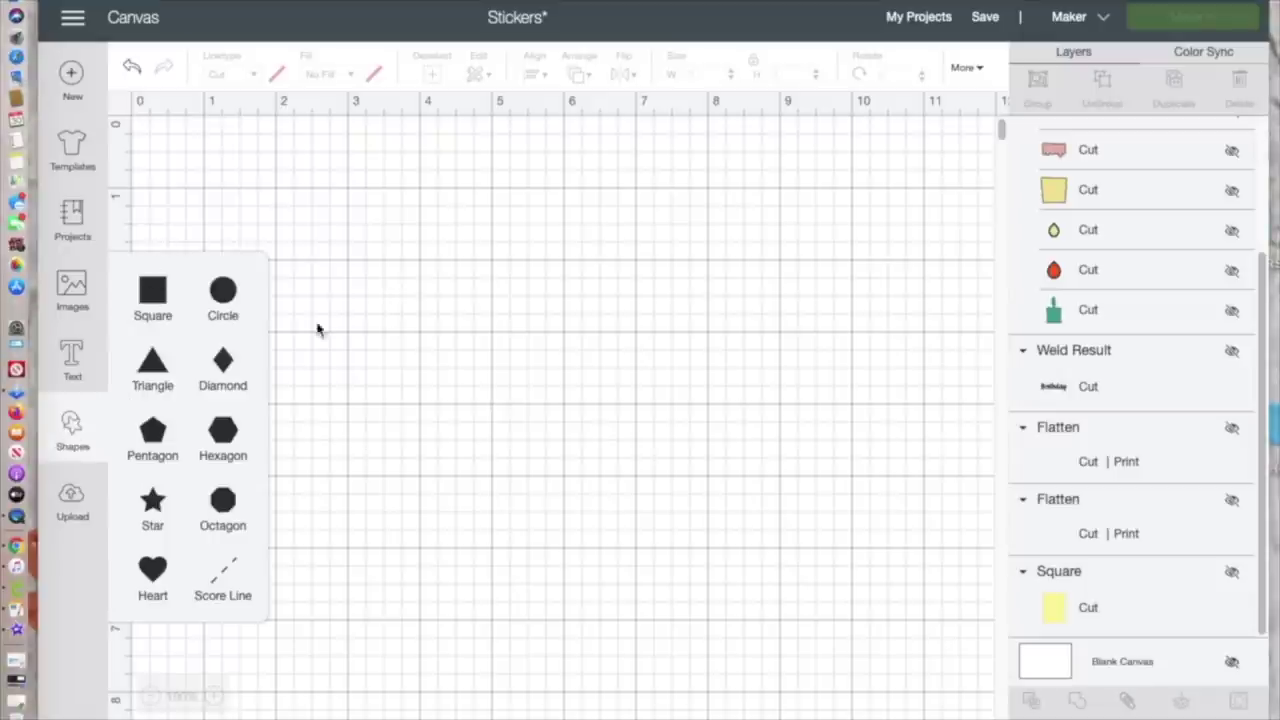
click(663, 543)
click(1232, 571)
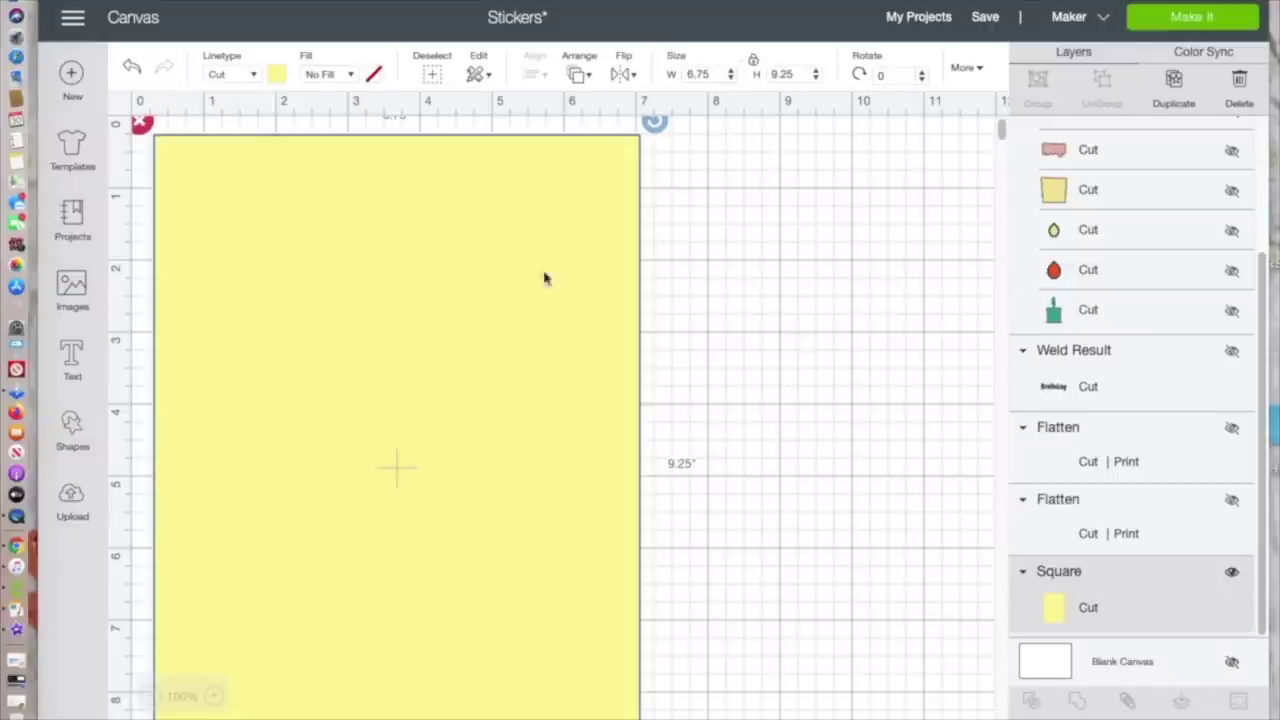
click(72, 424)
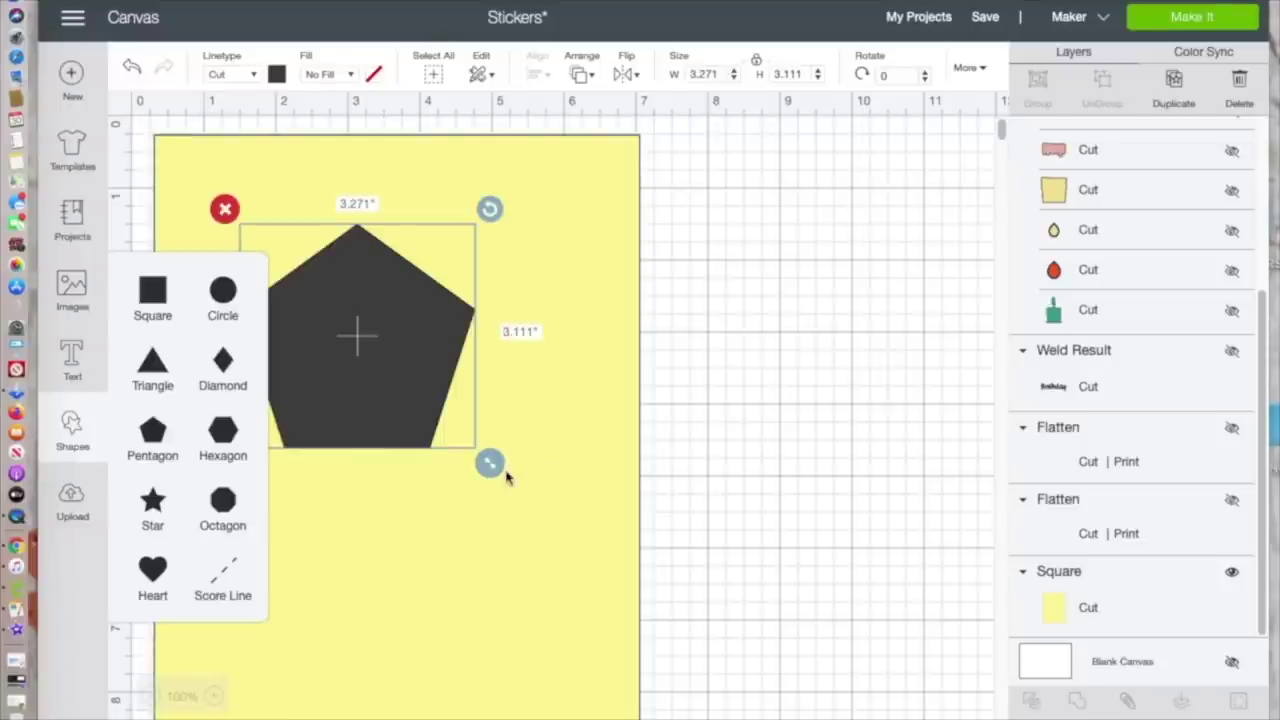
Step: Shrink the pentagon to about 1.34 in at the top-left, and add a 1.09 × 1.89 diamond beside it
drag(506, 478, 367, 346)
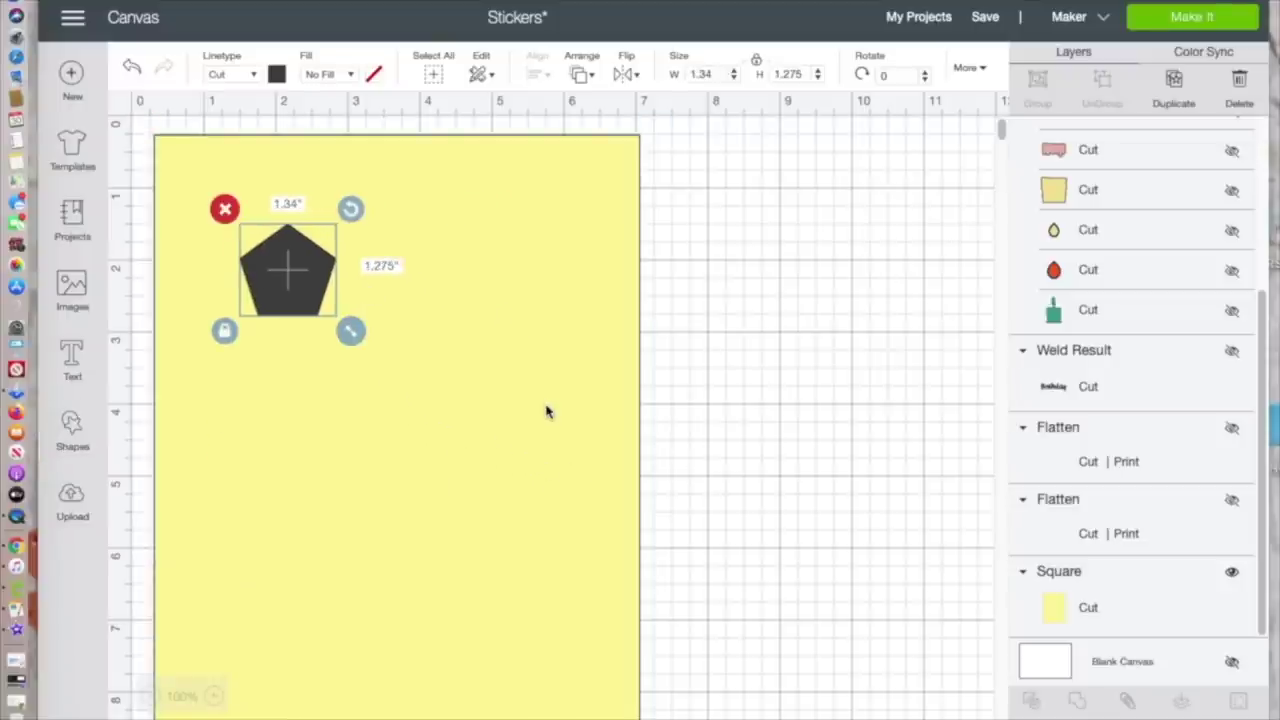
drag(305, 303, 230, 225)
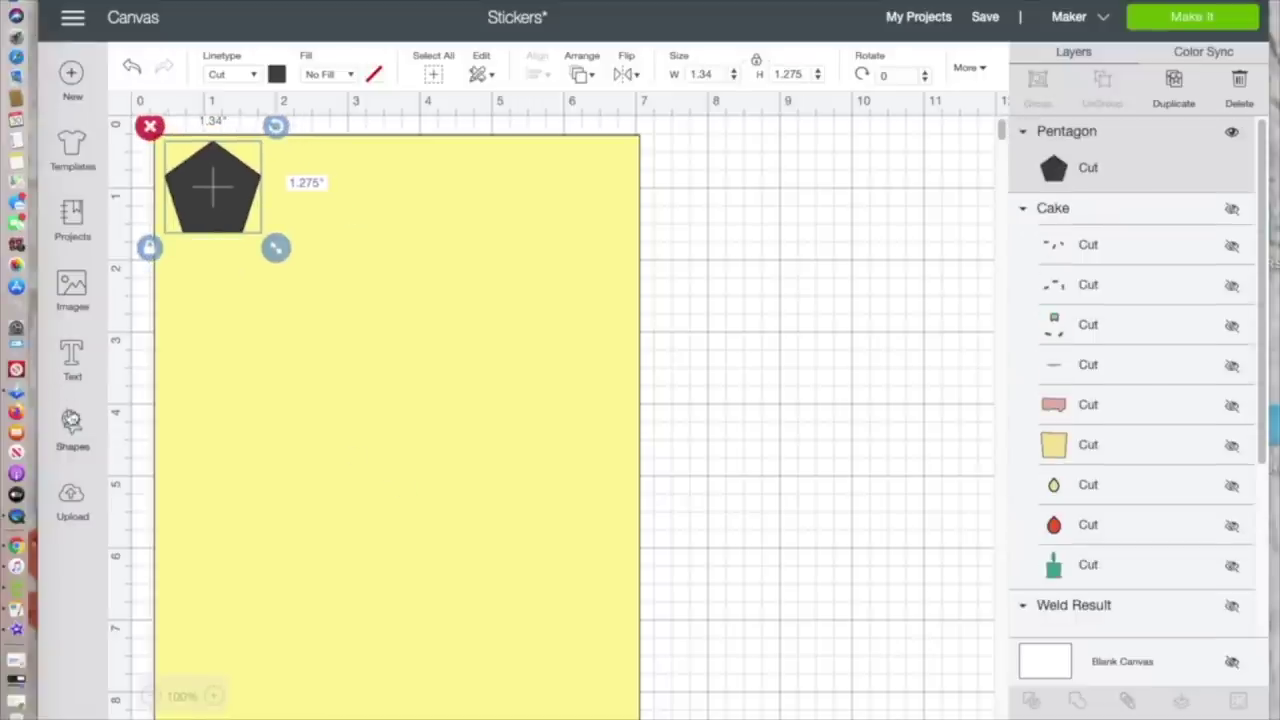
click(73, 428)
click(221, 372)
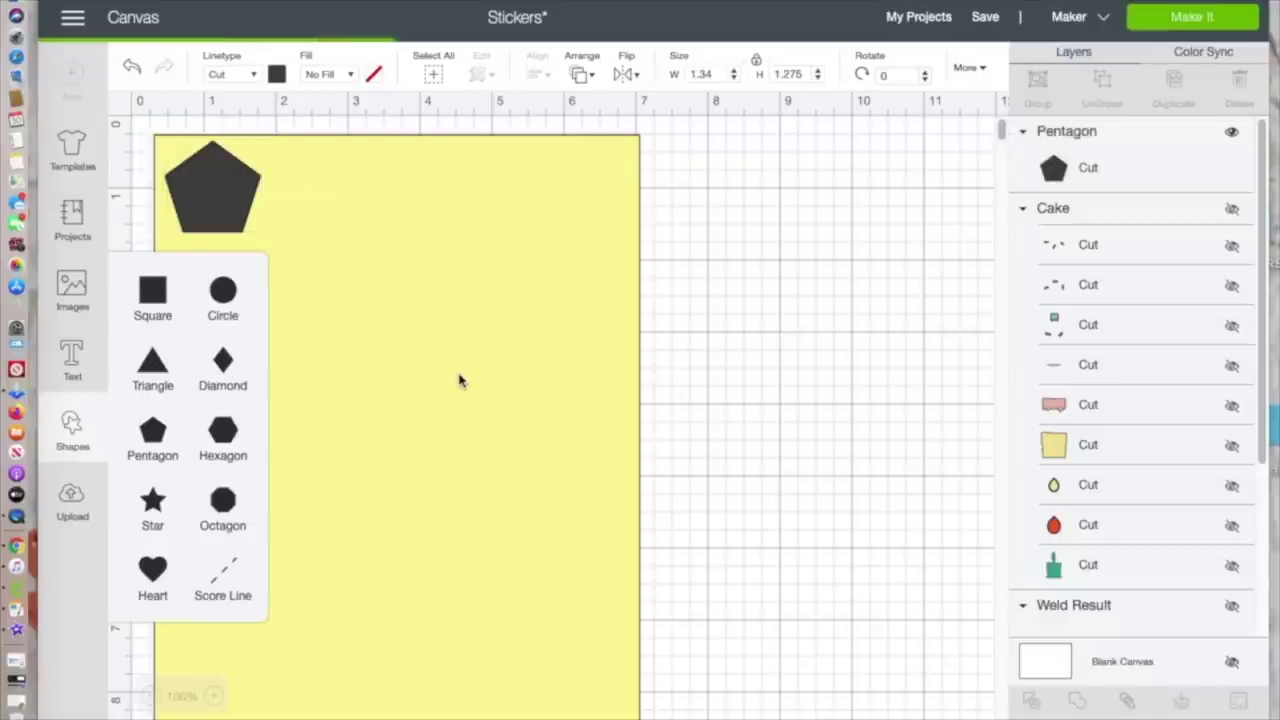
drag(420, 498, 366, 414)
drag(323, 343, 310, 224)
Step: Add a star beside the diamond and colour it red
click(71, 430)
click(152, 505)
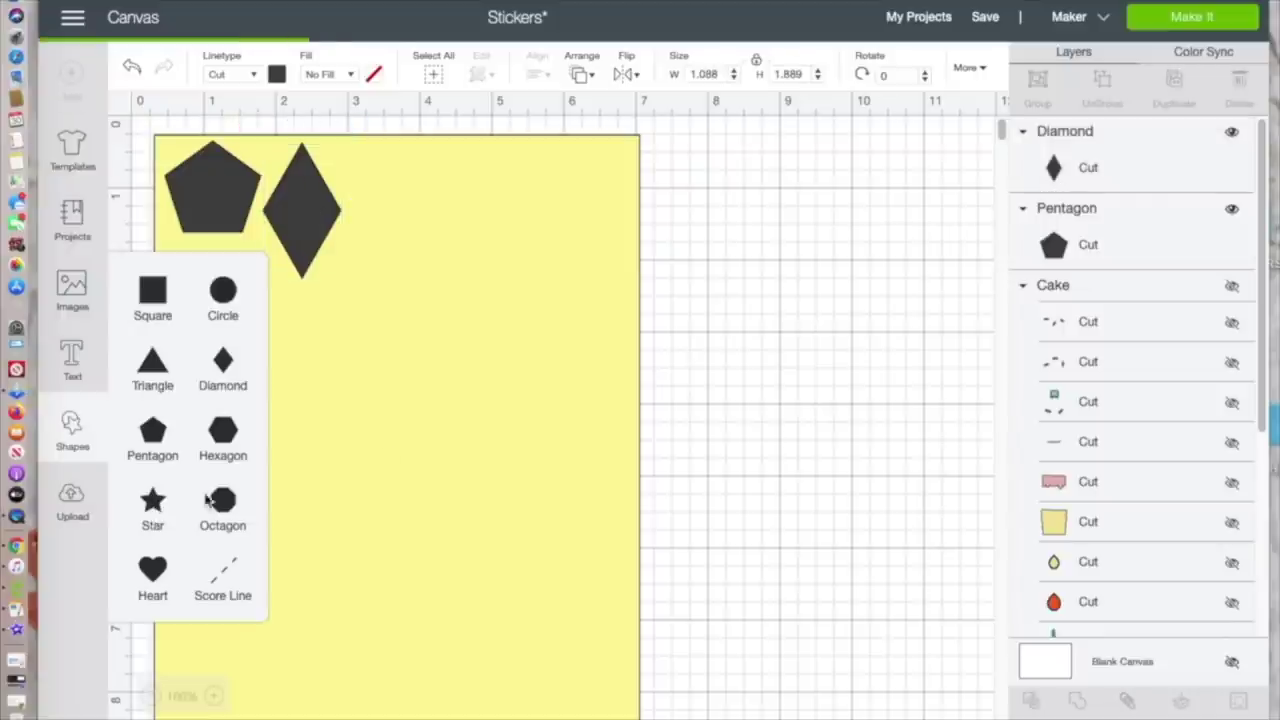
drag(424, 229, 440, 266)
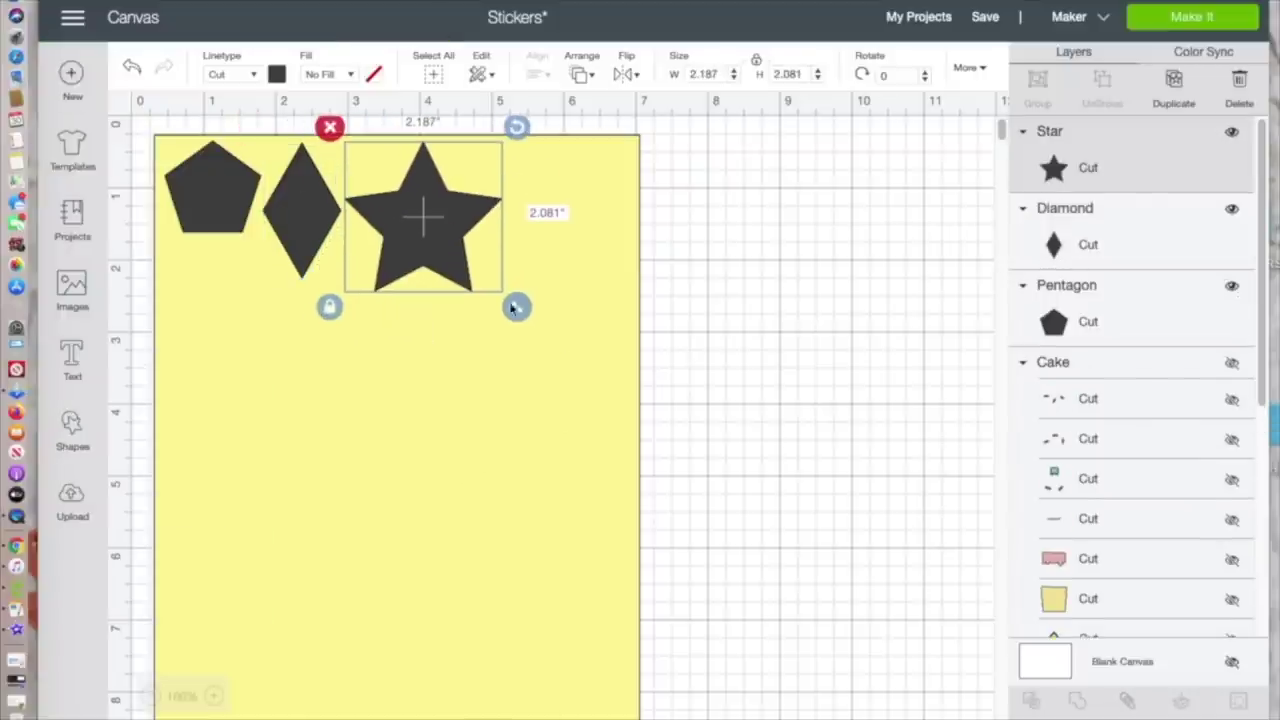
click(277, 75)
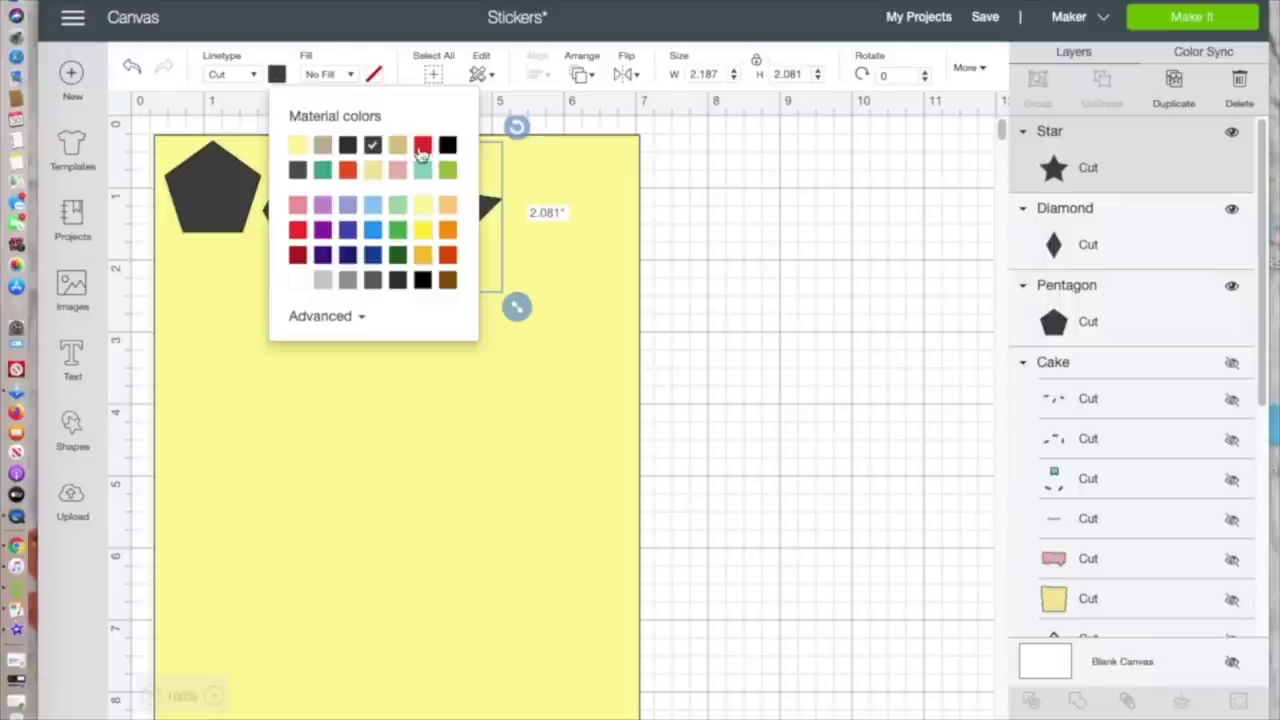
click(427, 150)
click(449, 430)
click(449, 430)
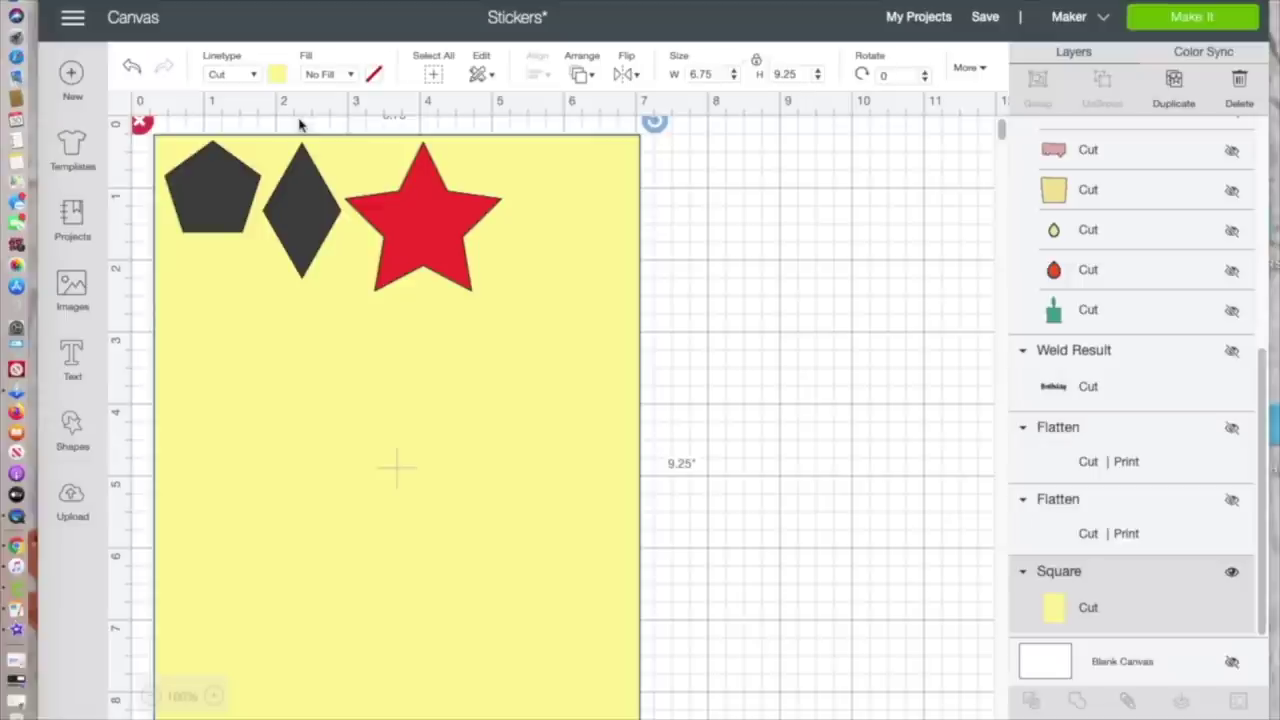
Step: Change the yellow square's fill to Print
click(351, 76)
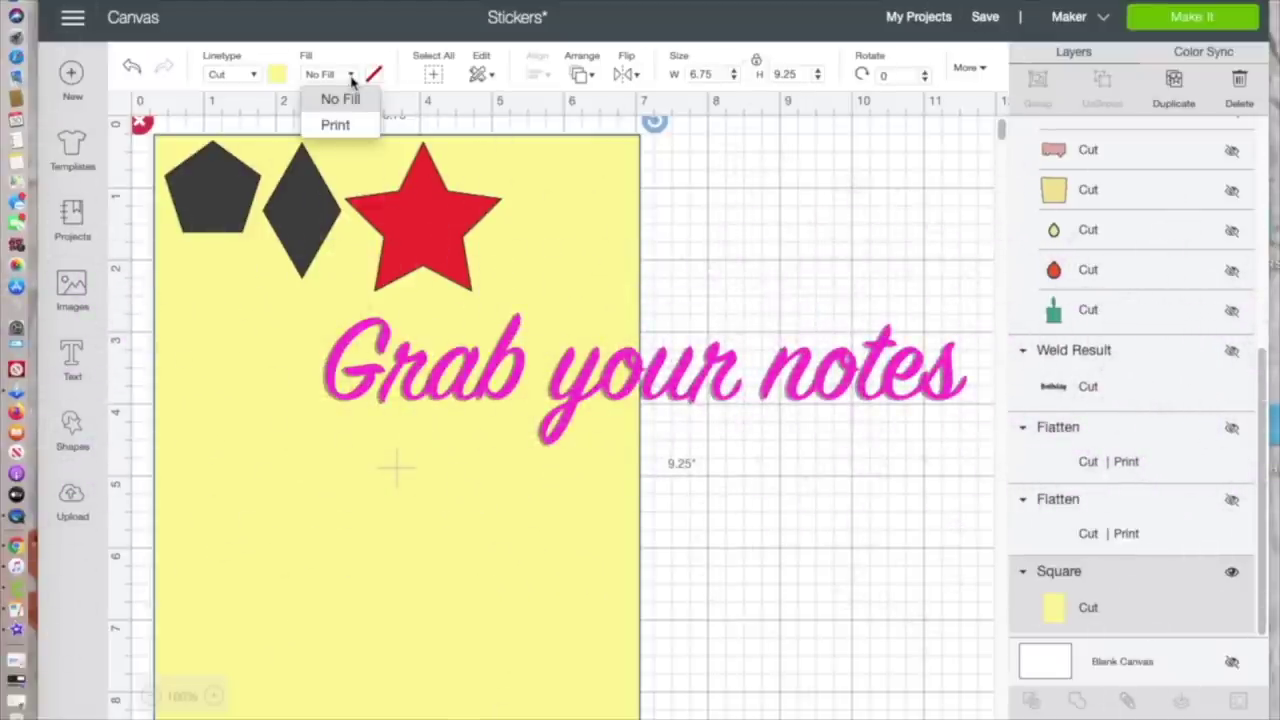
click(343, 126)
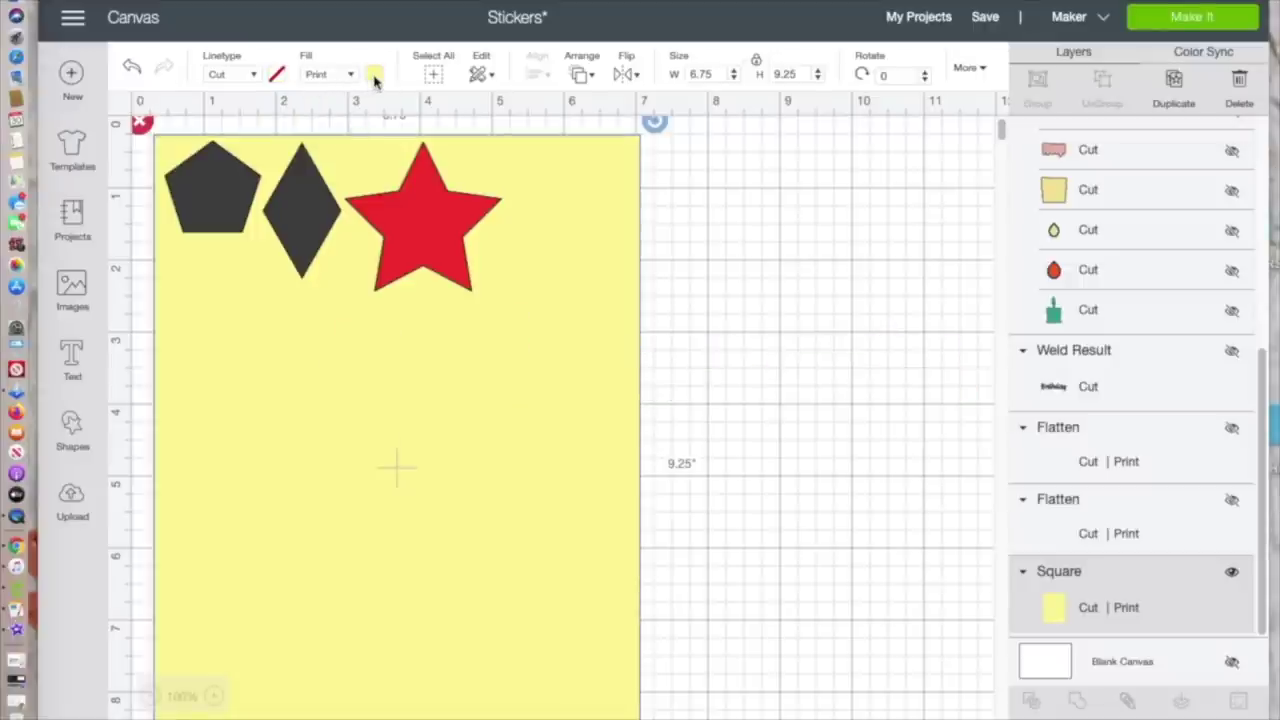
click(375, 76)
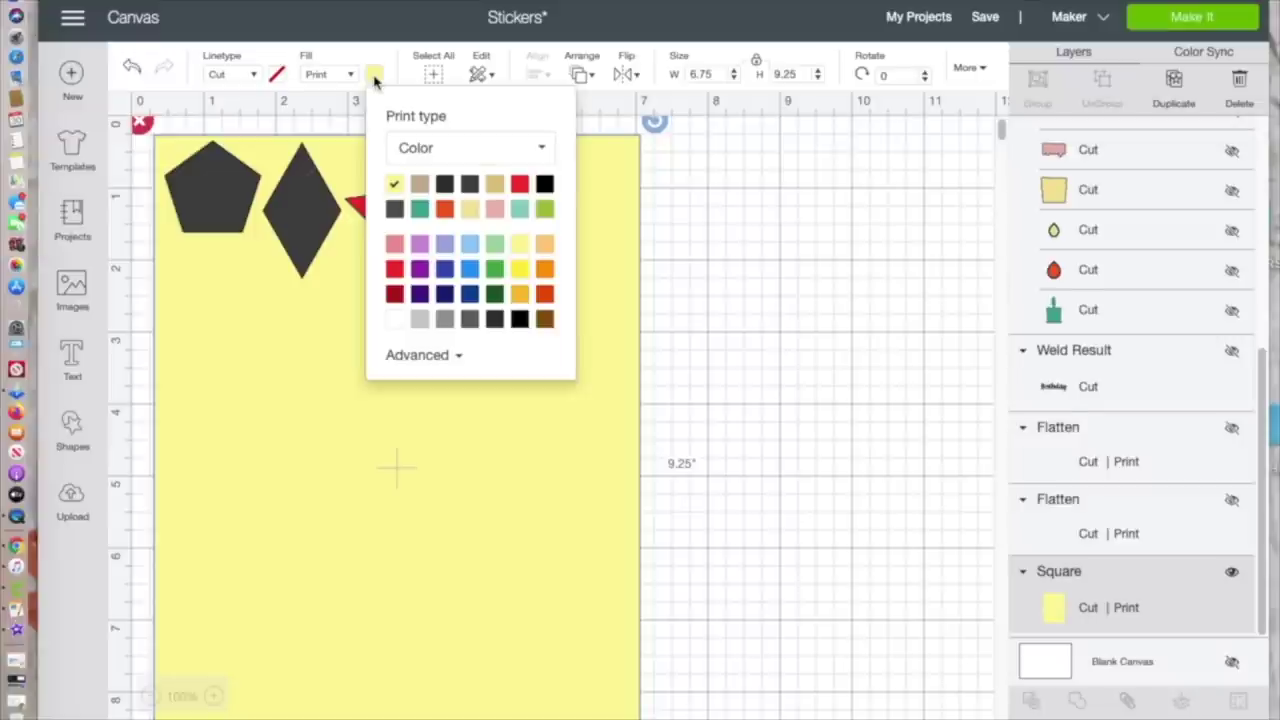
Step: Give the star a Print fill using the purple lavender pattern
click(423, 211)
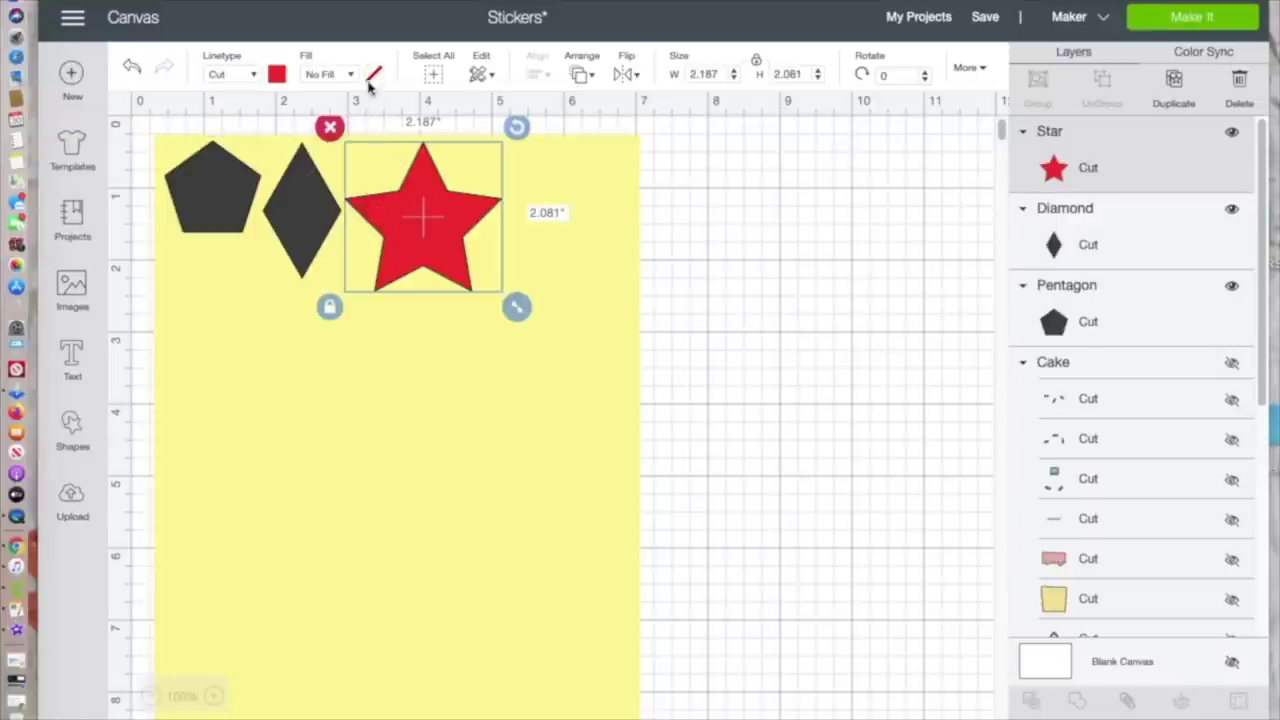
click(330, 74)
click(330, 125)
click(373, 74)
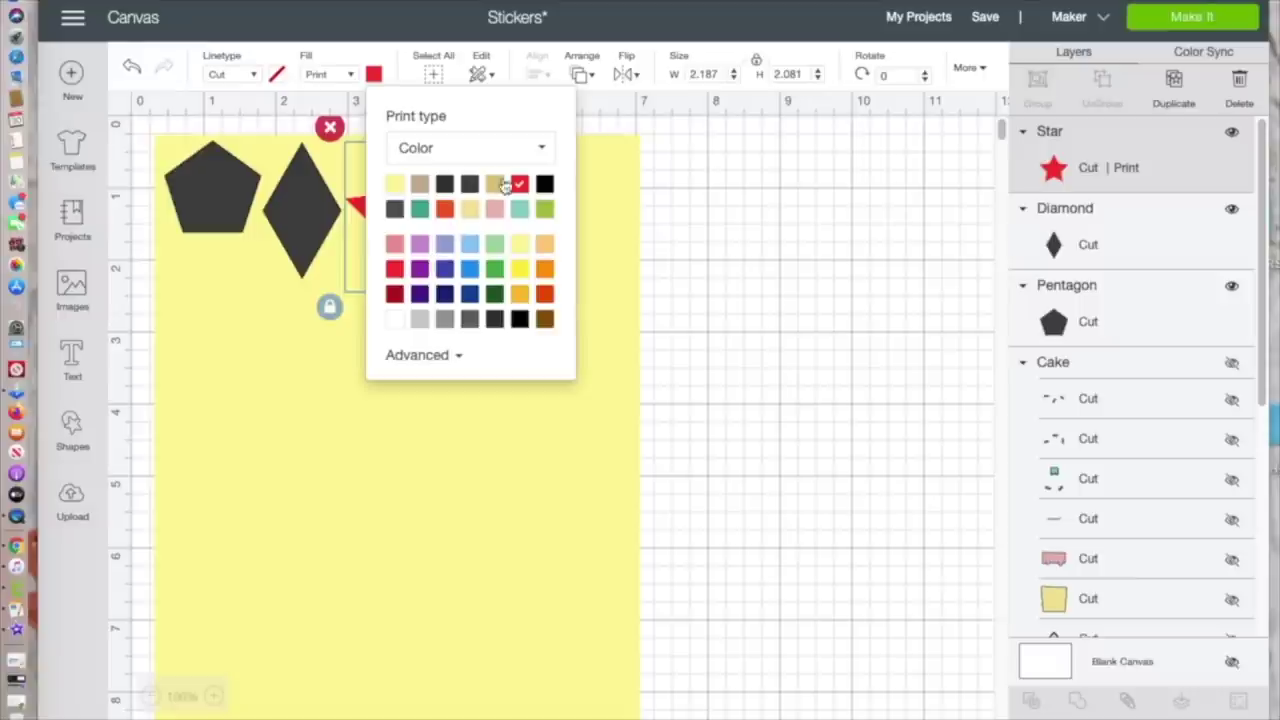
click(546, 150)
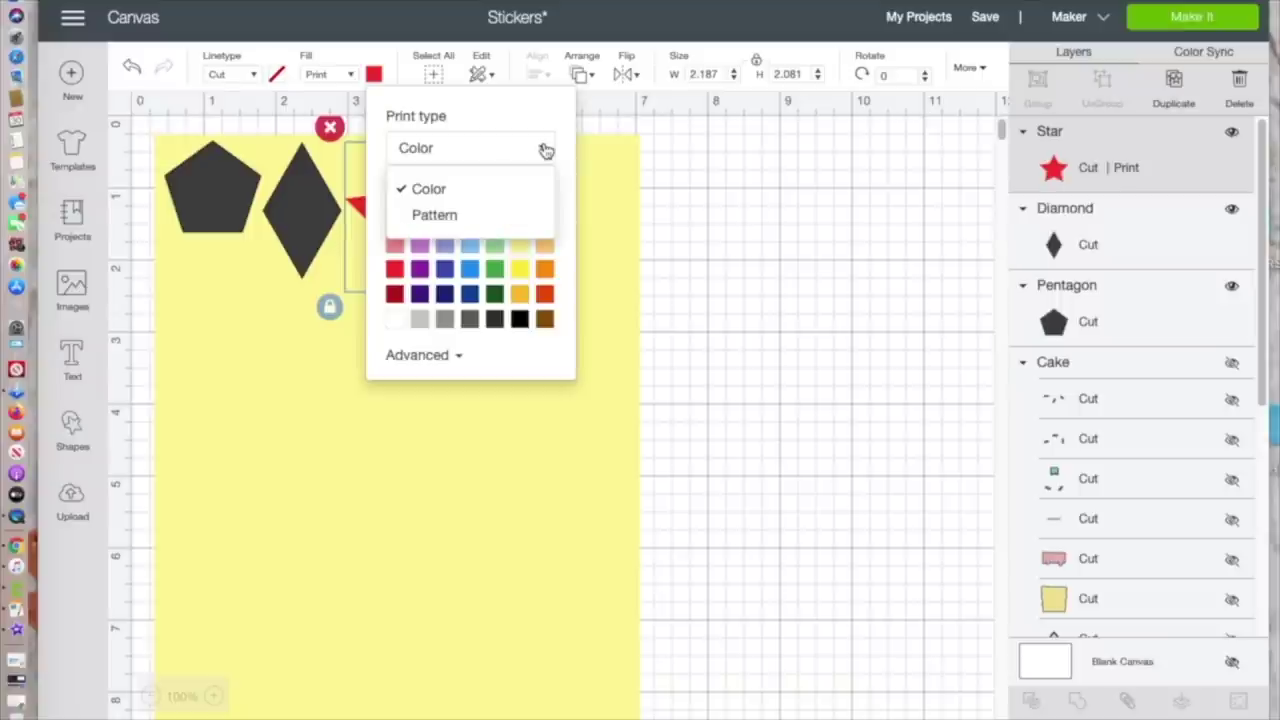
click(430, 216)
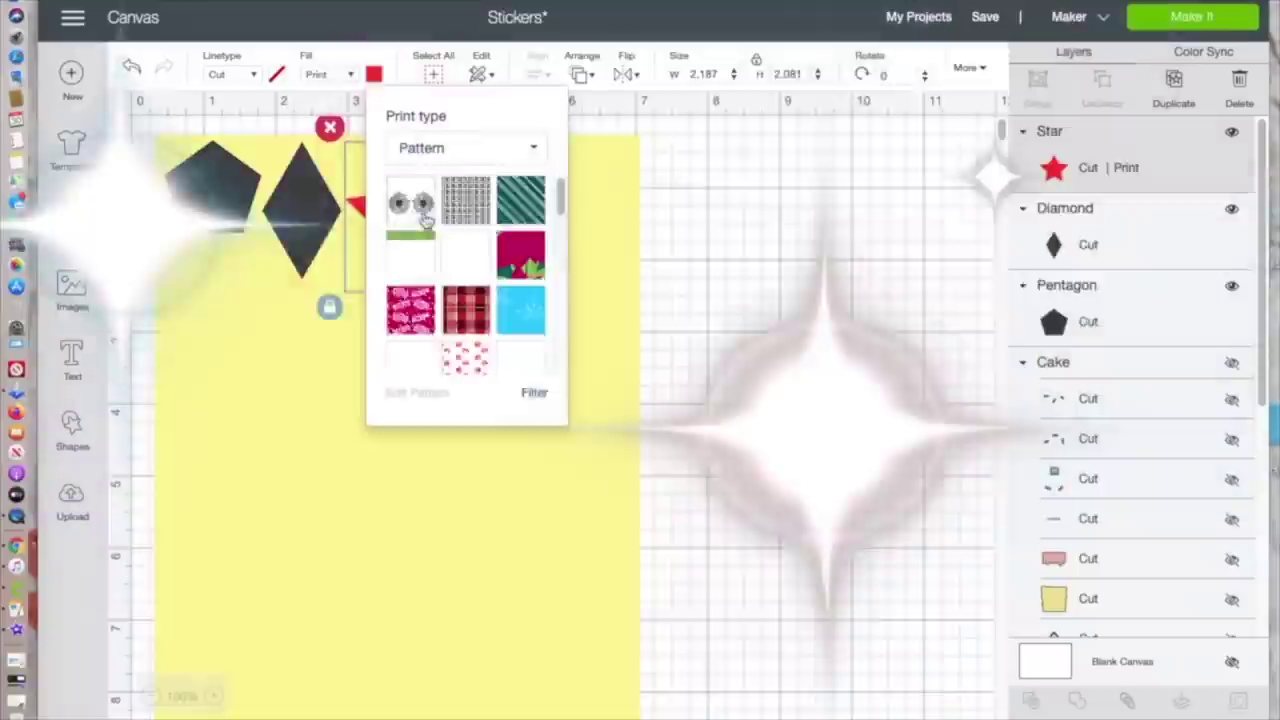
scroll(490, 302, down, 5)
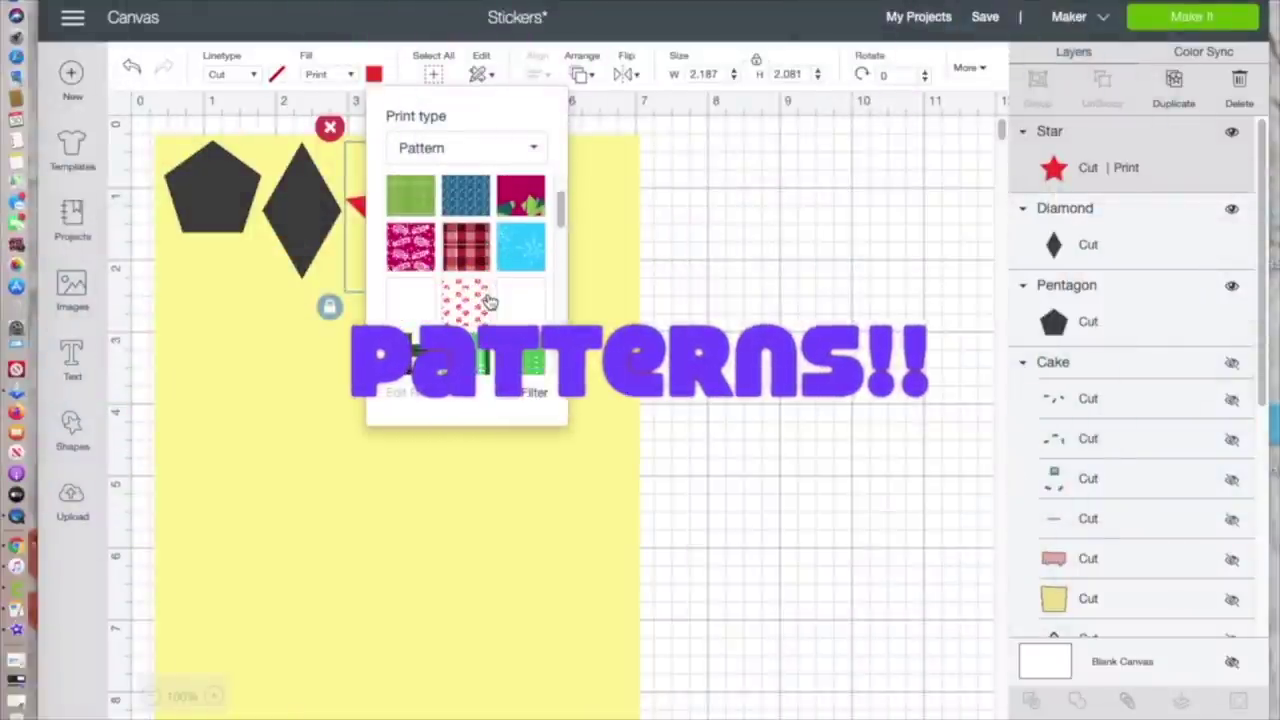
scroll(490, 302, down, 10)
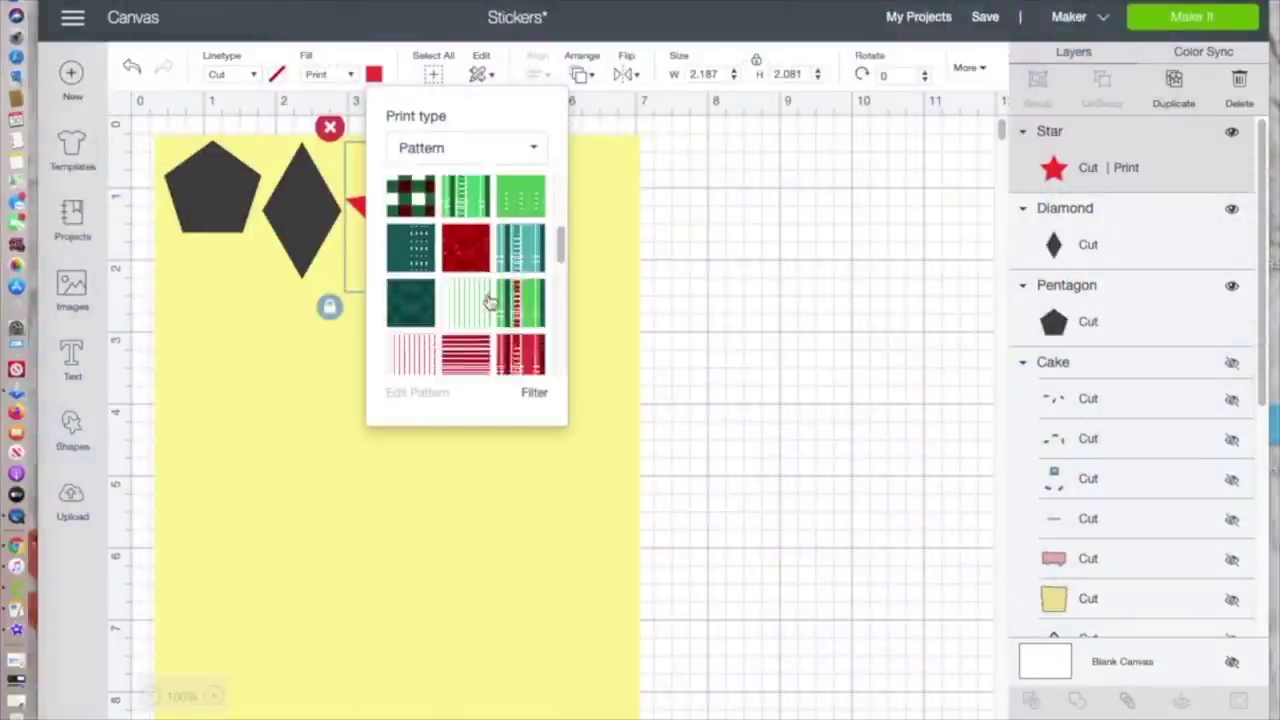
scroll(490, 302, down, 8)
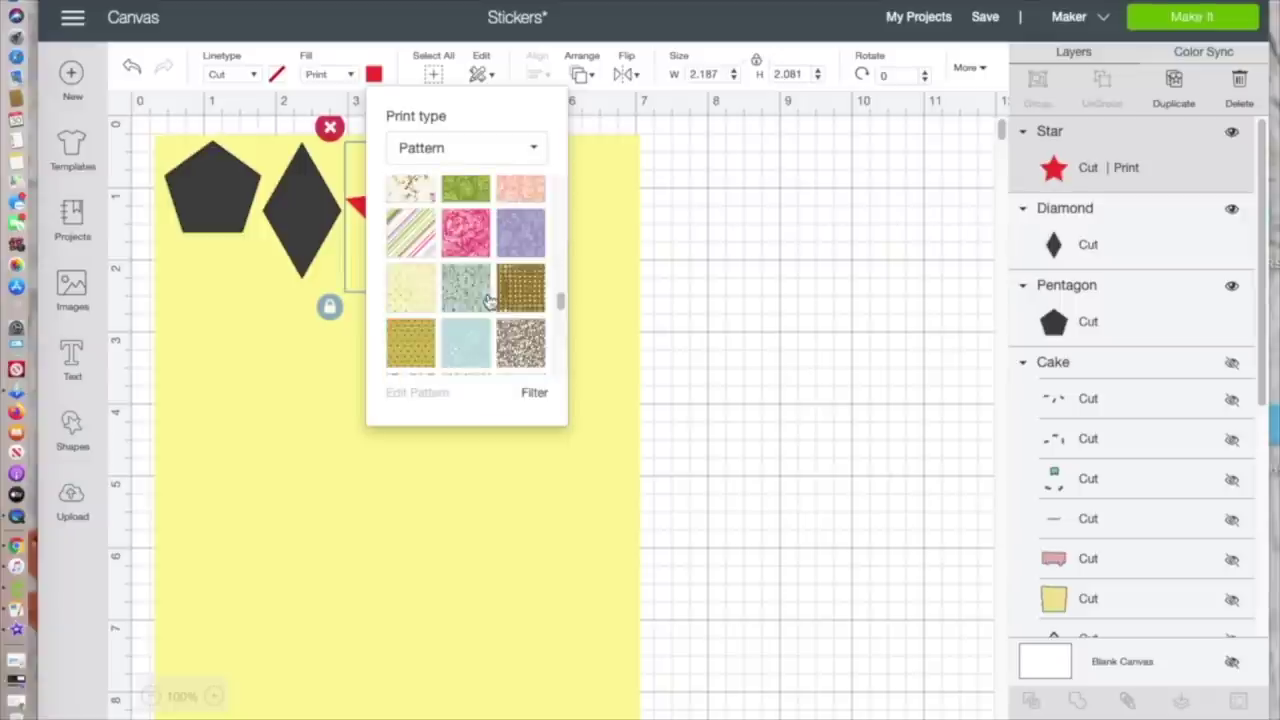
click(527, 217)
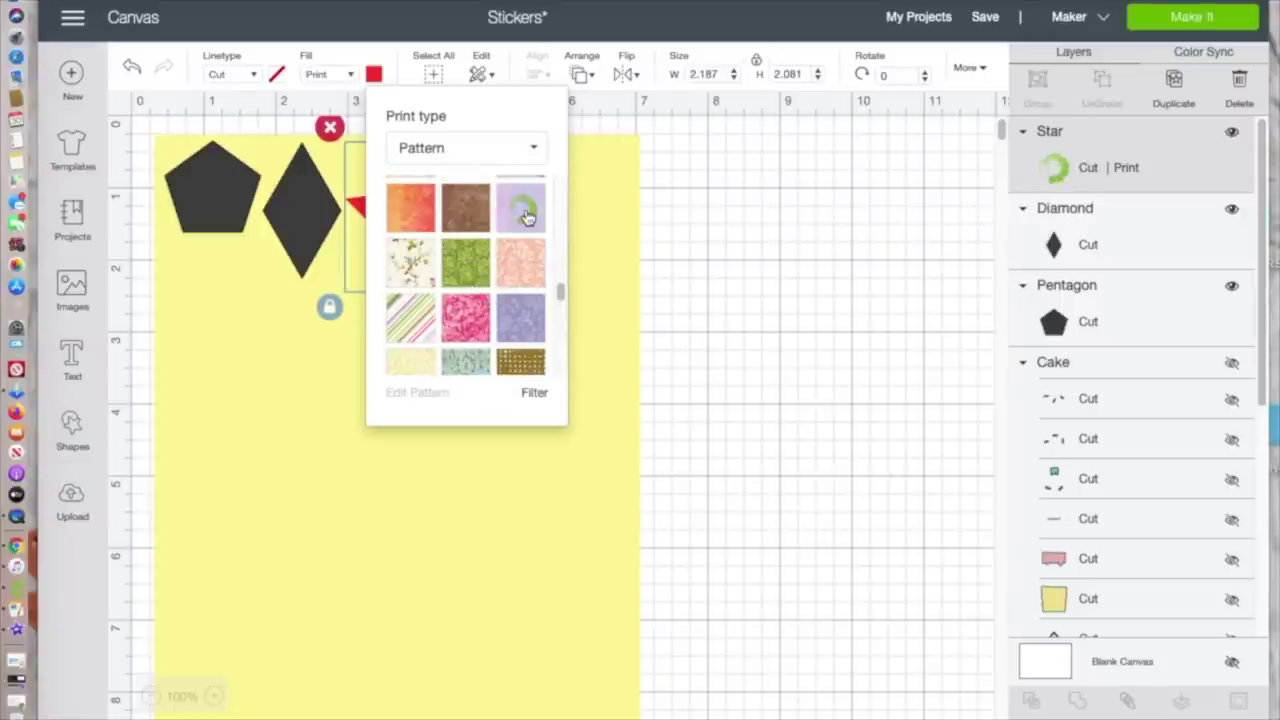
click(331, 403)
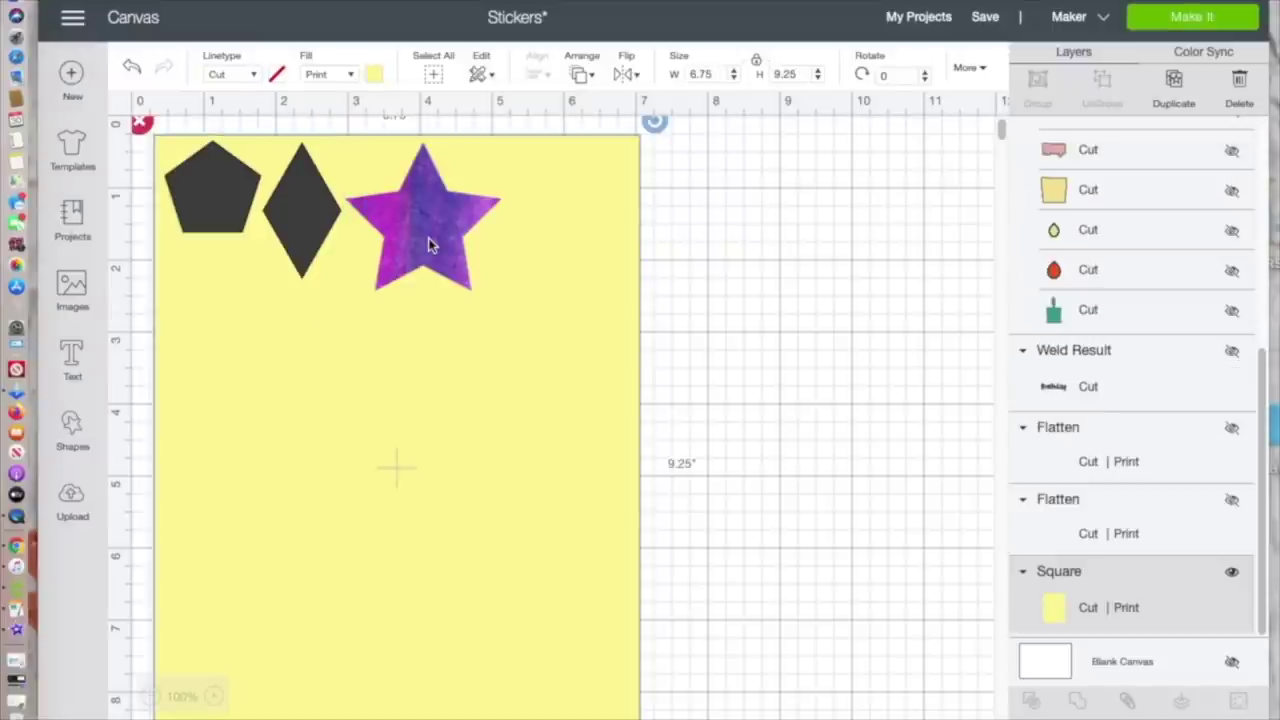
Step: Change the diamond's fill to Print
click(322, 220)
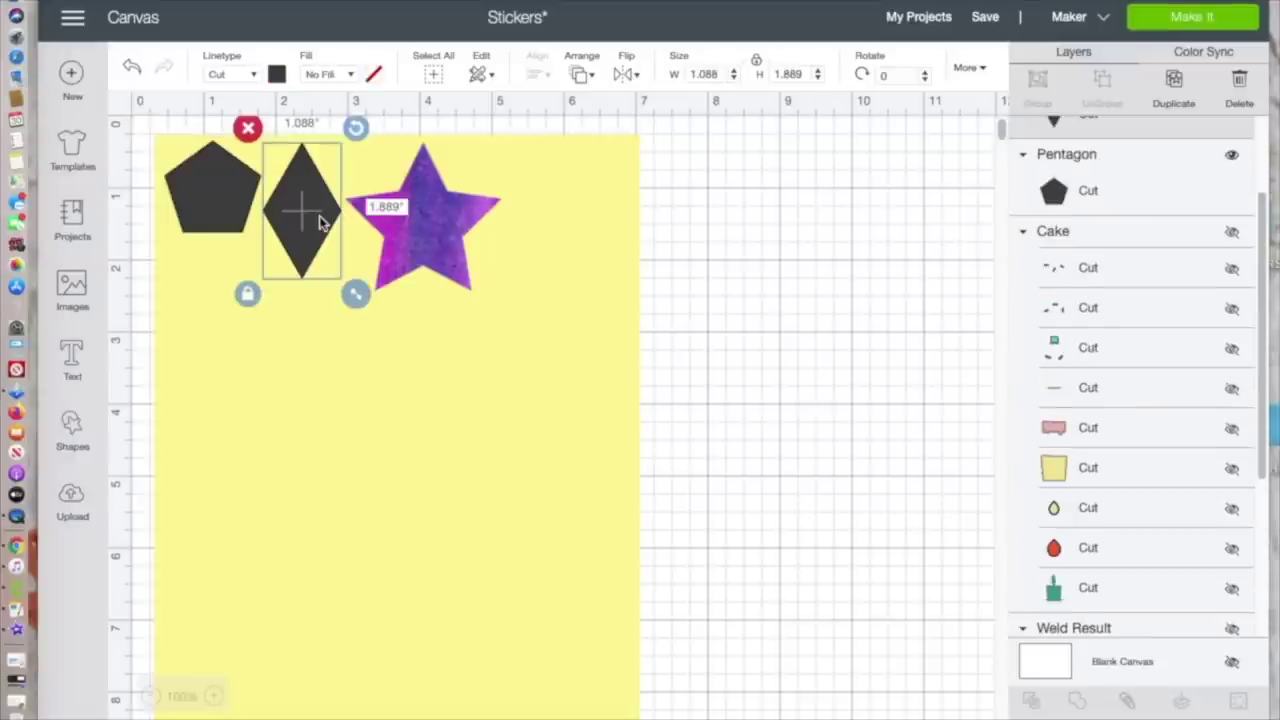
click(352, 76)
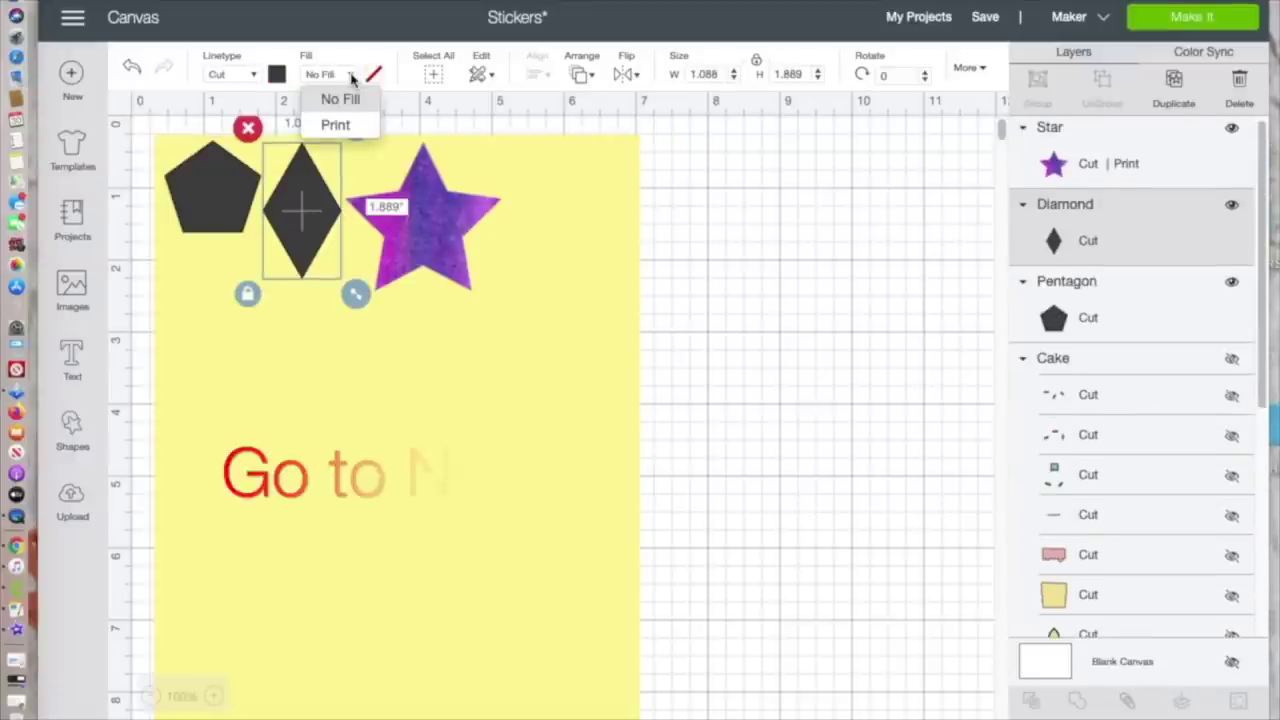
click(352, 124)
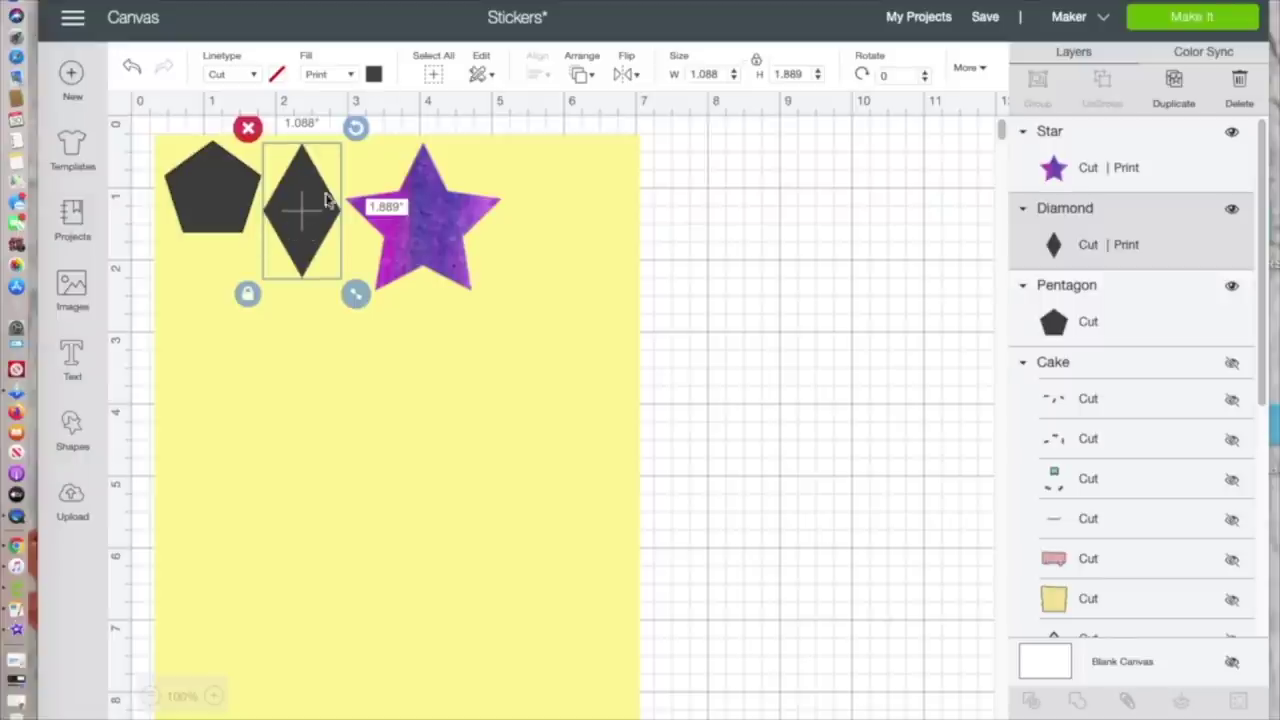
Step: Switch the diamond's print type to Pattern and, after trying several, apply a dark grey pattern
click(375, 76)
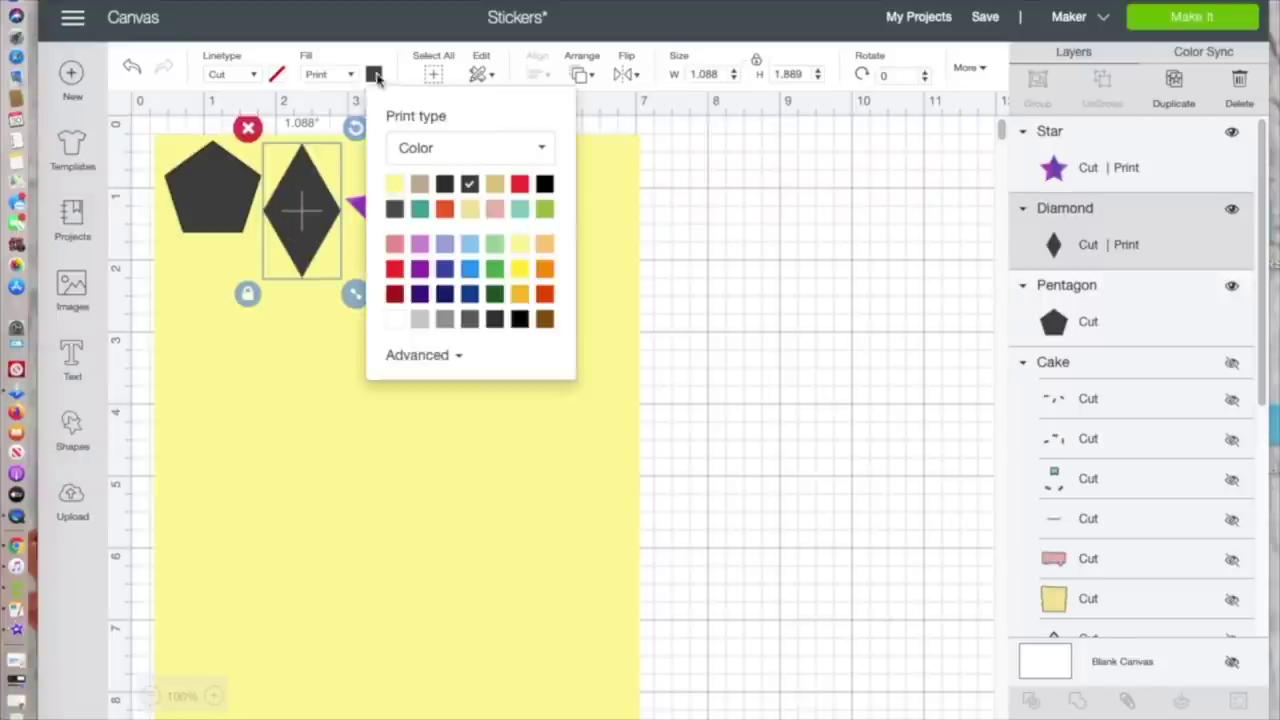
click(450, 158)
click(420, 216)
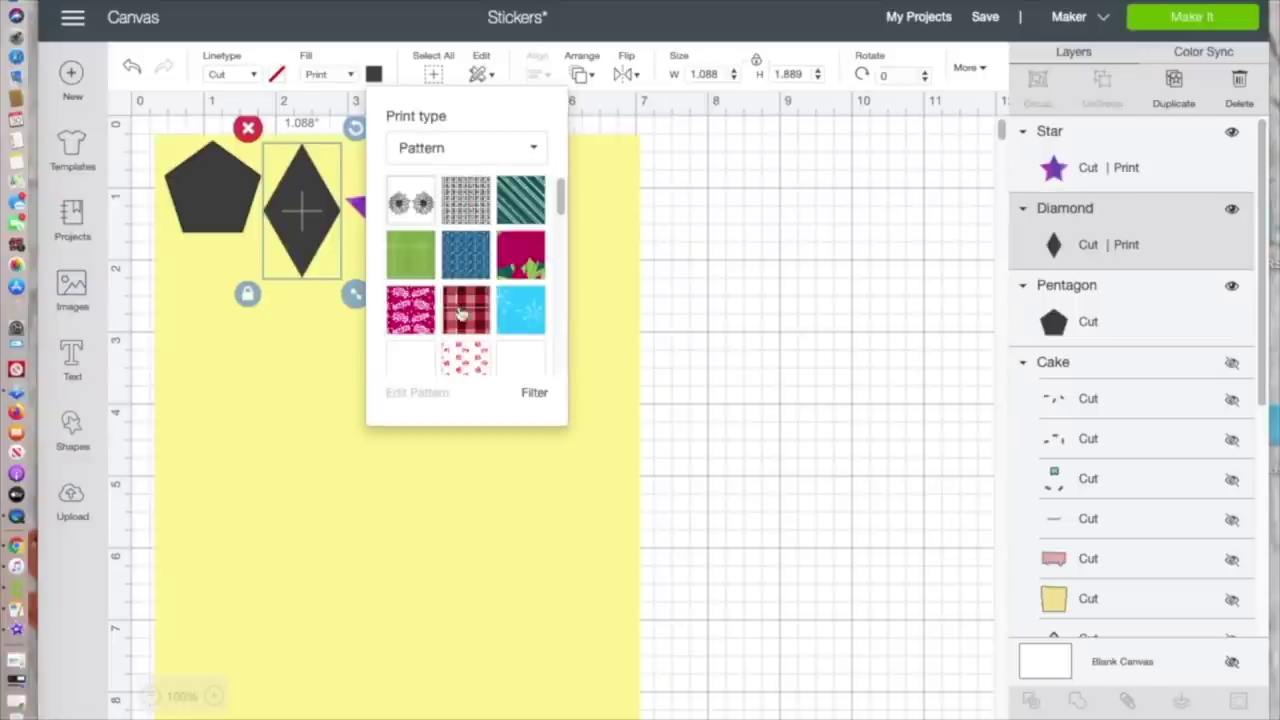
scroll(465, 314, down, 6)
scroll(465, 314, down, 8)
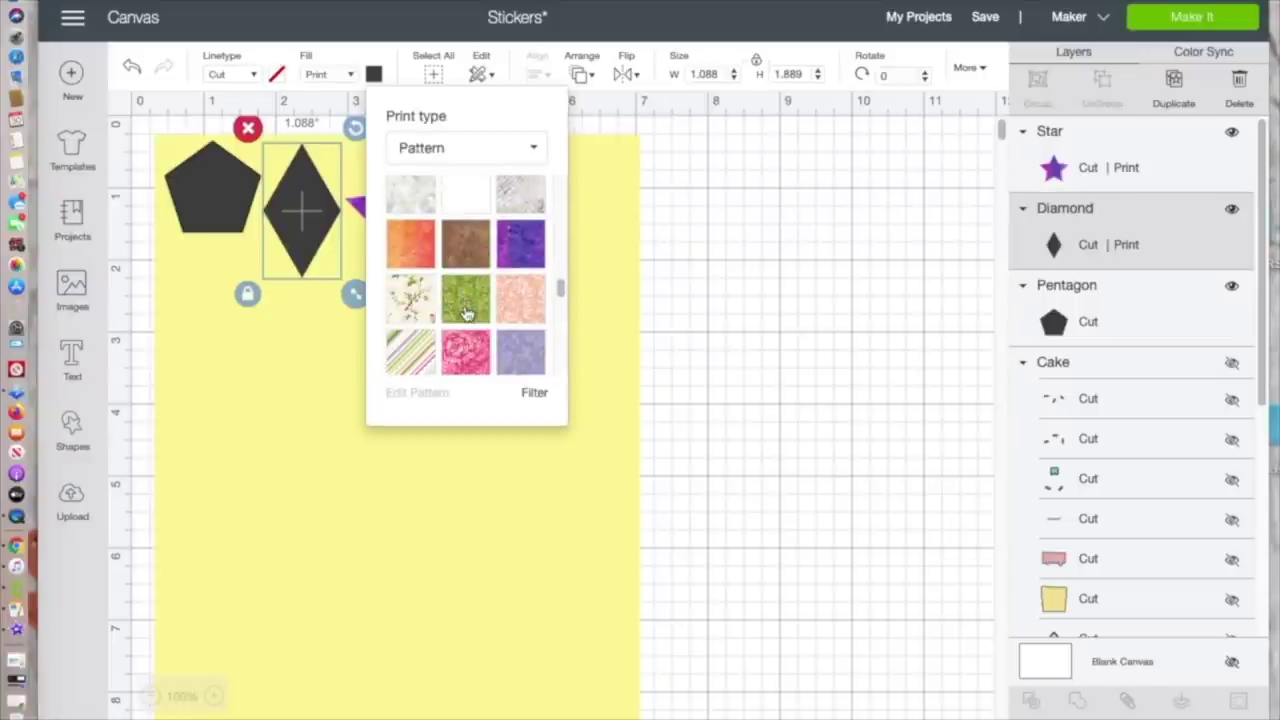
scroll(463, 314, down, 8)
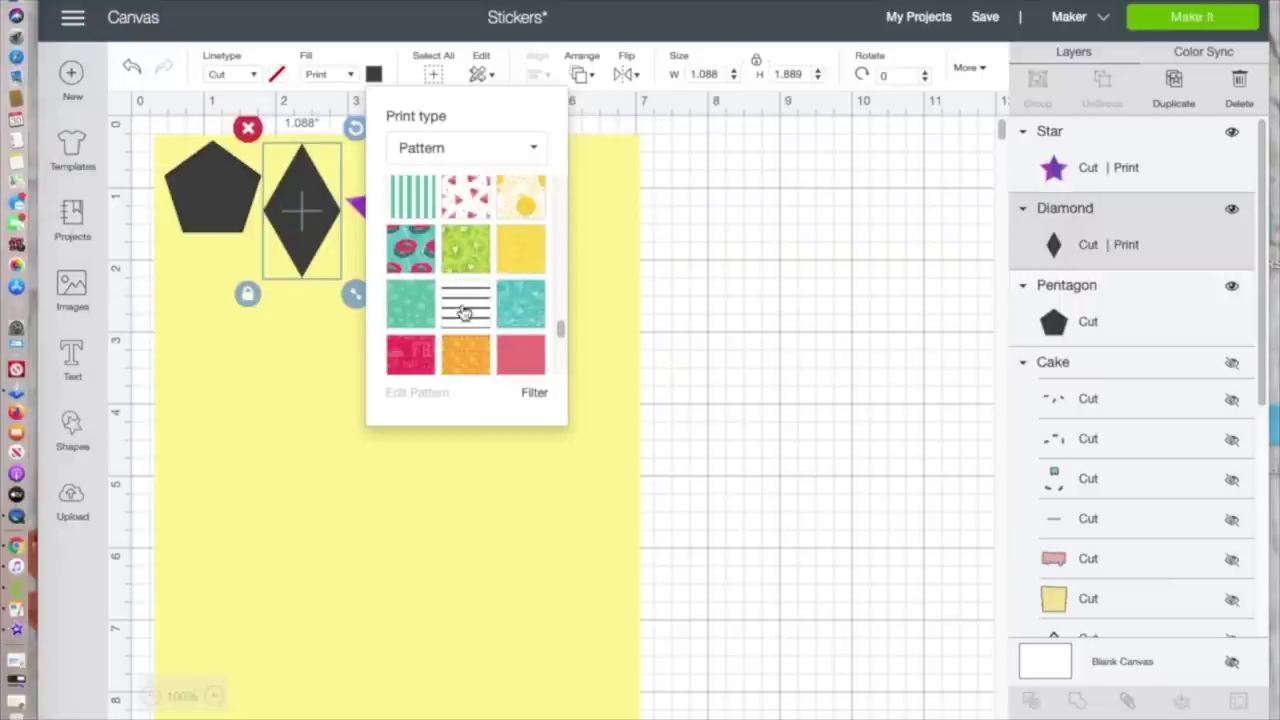
scroll(463, 313, down, 8)
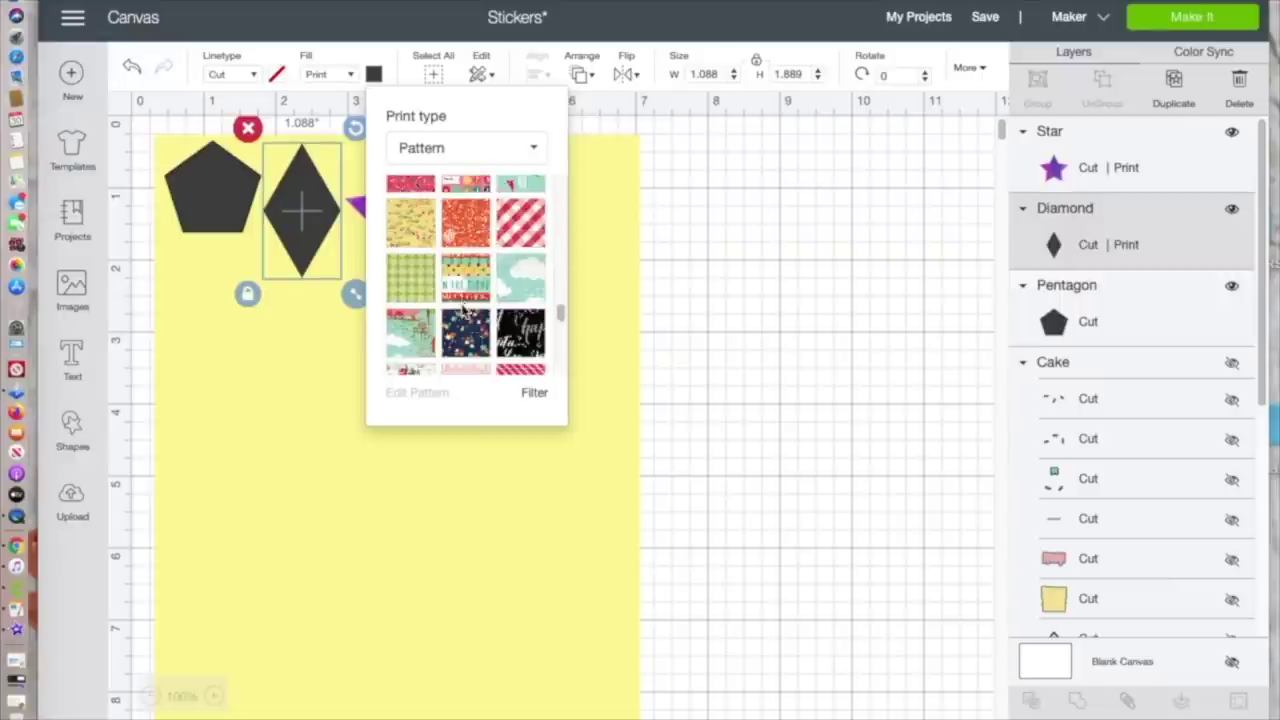
scroll(463, 313, down, 10)
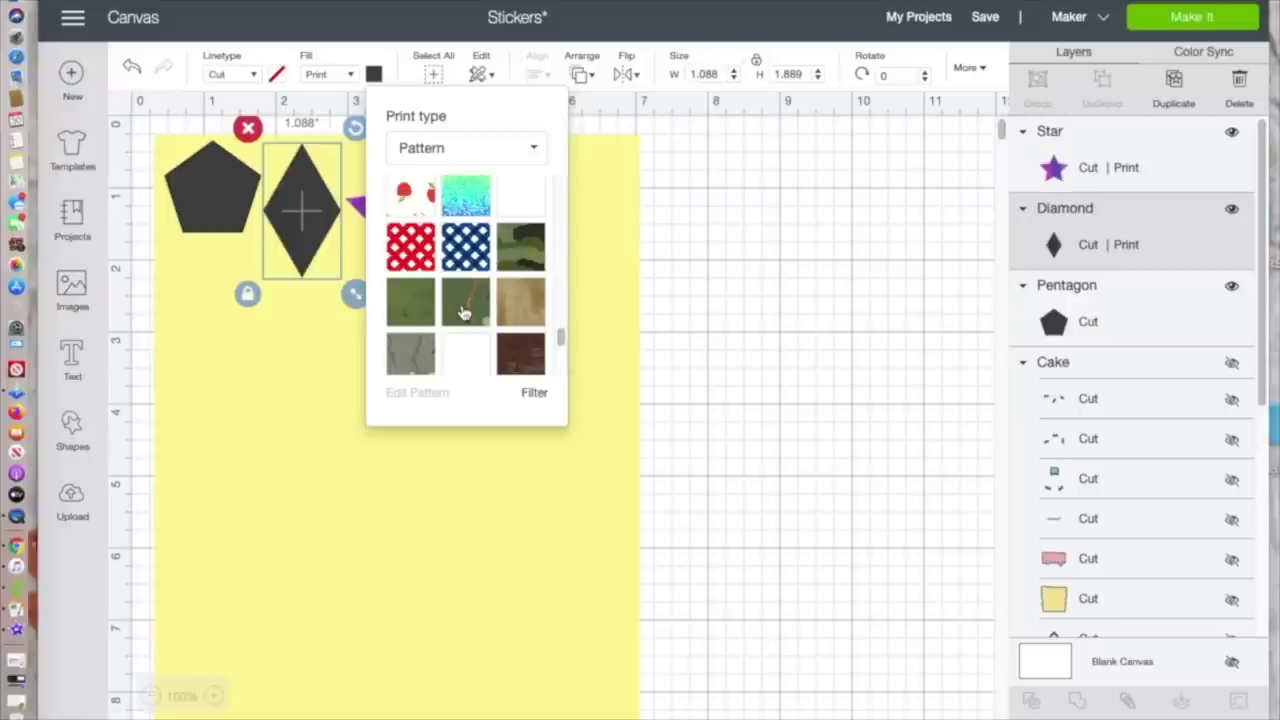
click(410, 252)
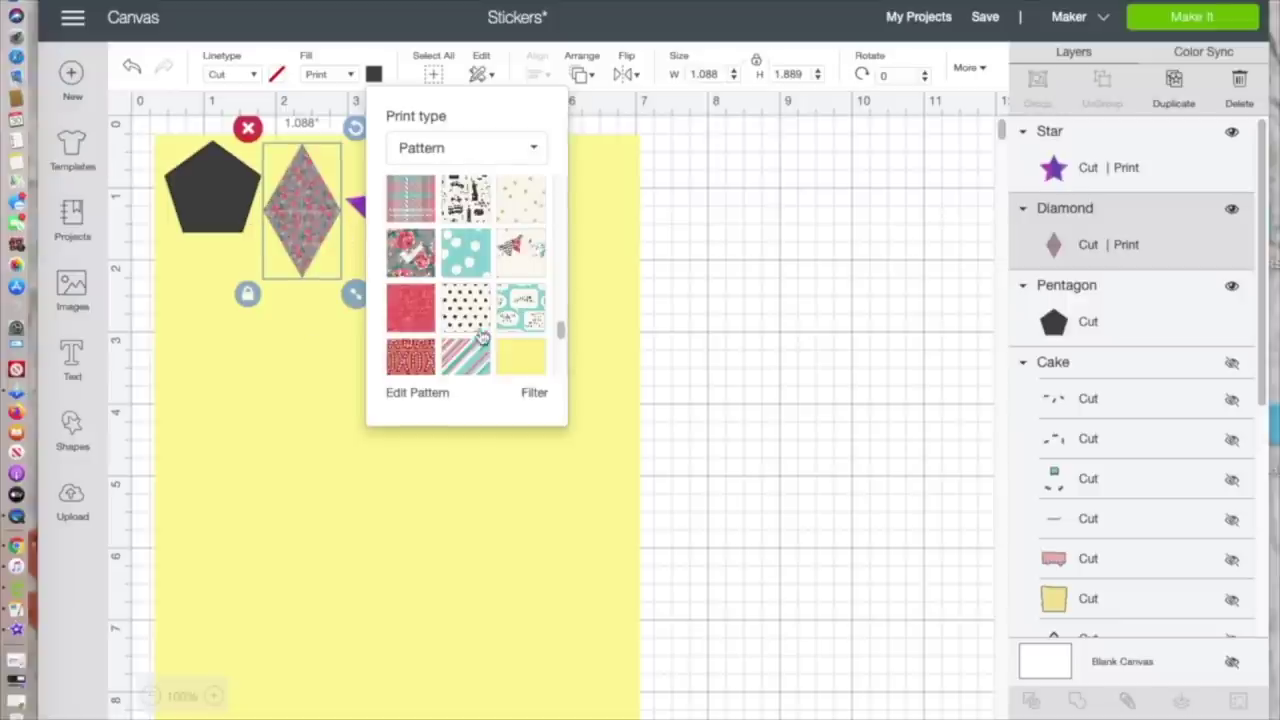
scroll(463, 320, up, 5)
click(463, 337)
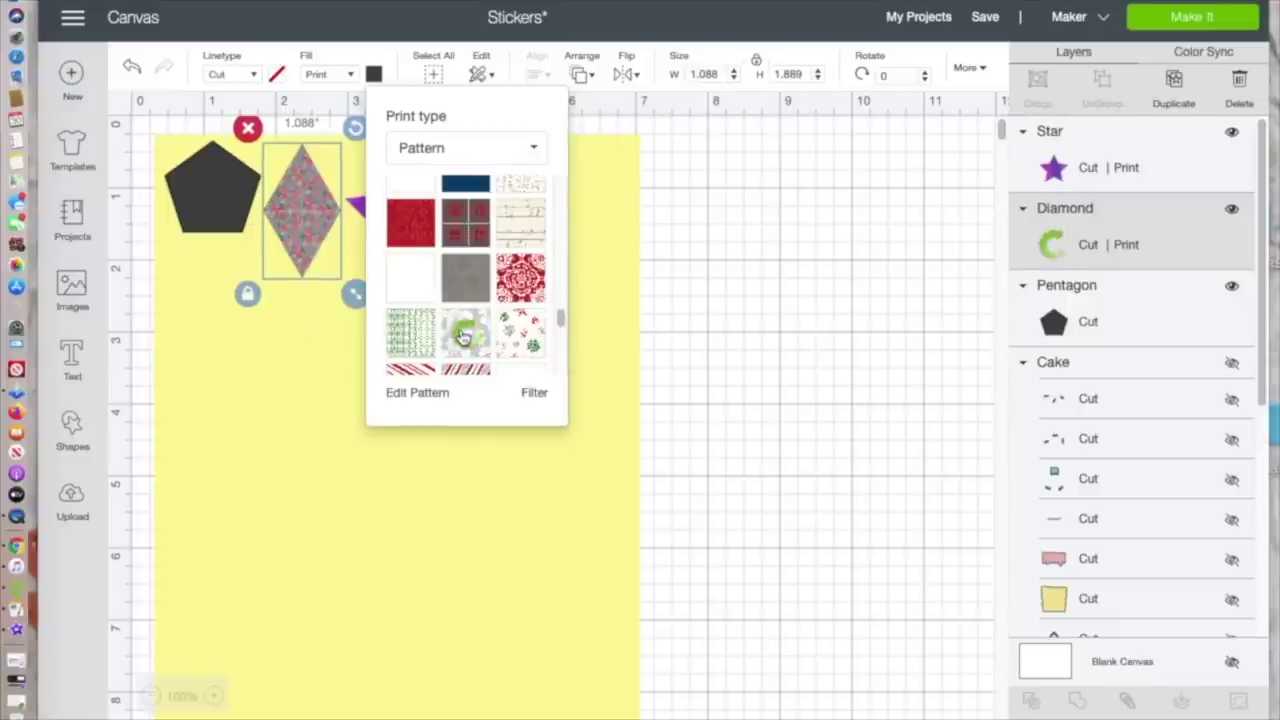
scroll(463, 337, down, 3)
click(528, 318)
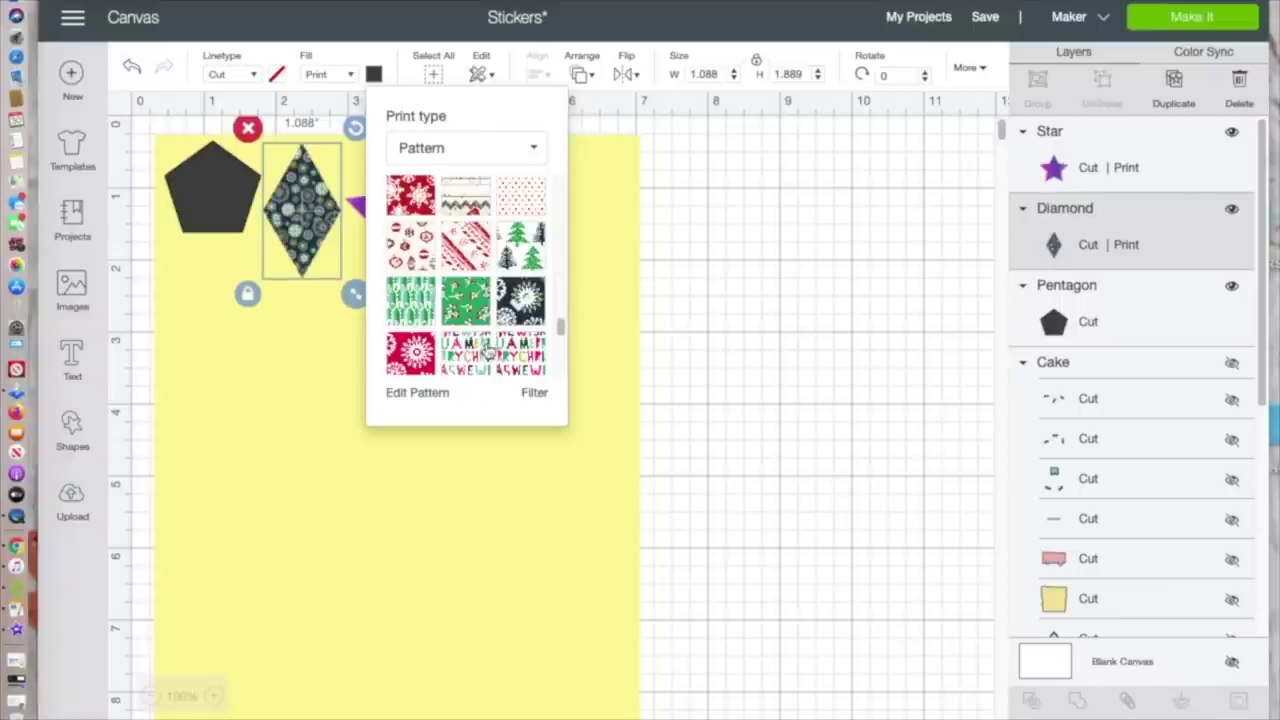
scroll(488, 350, up, 4)
scroll(488, 340, down, 4)
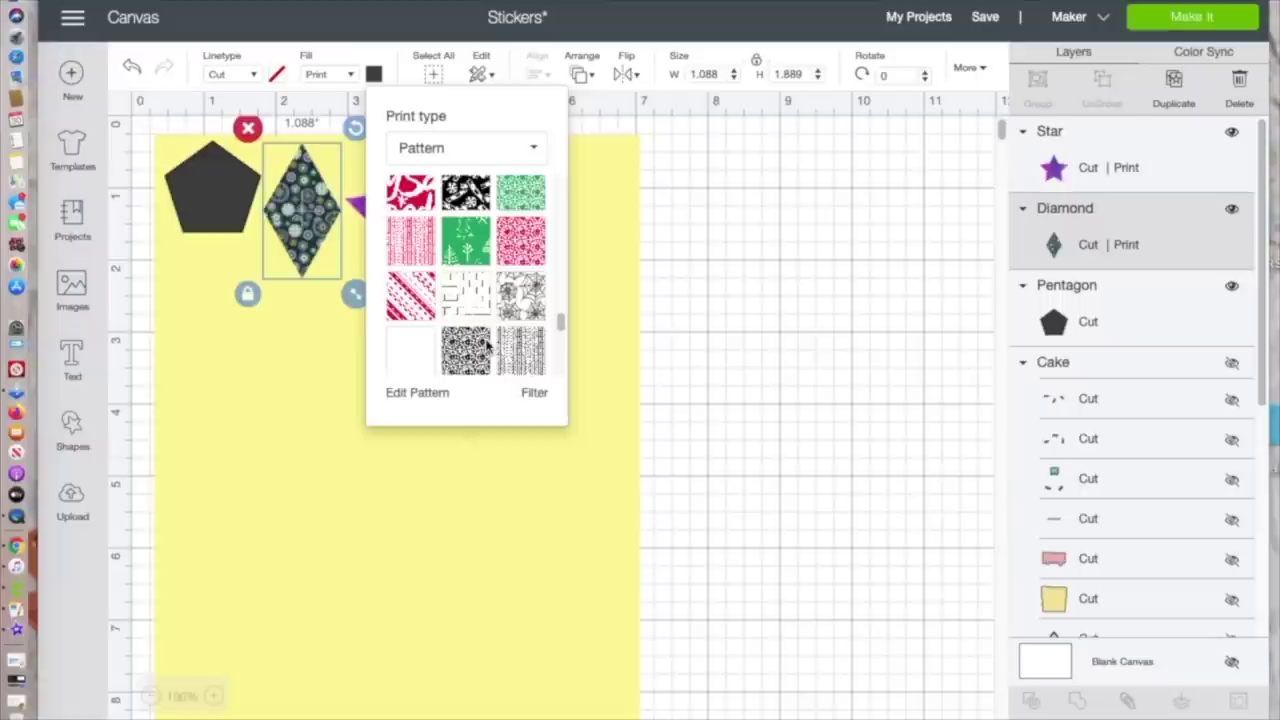
click(484, 338)
scroll(484, 338, down, 2)
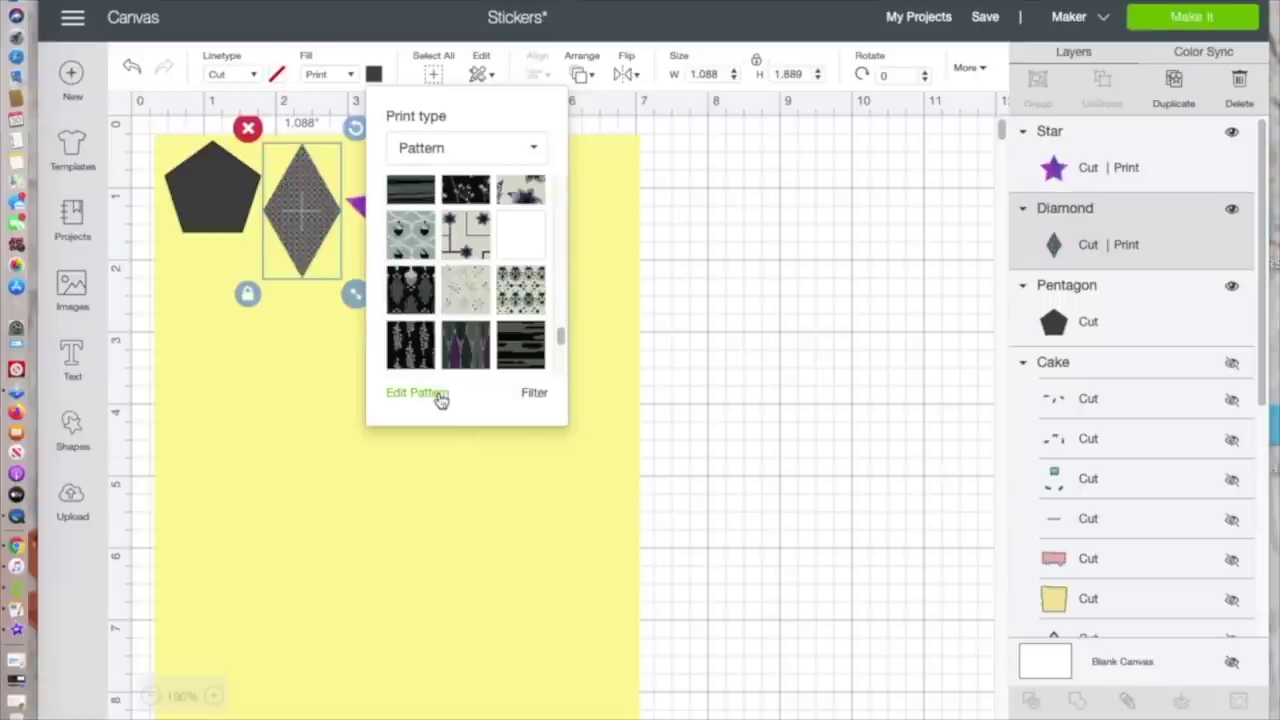
click(441, 394)
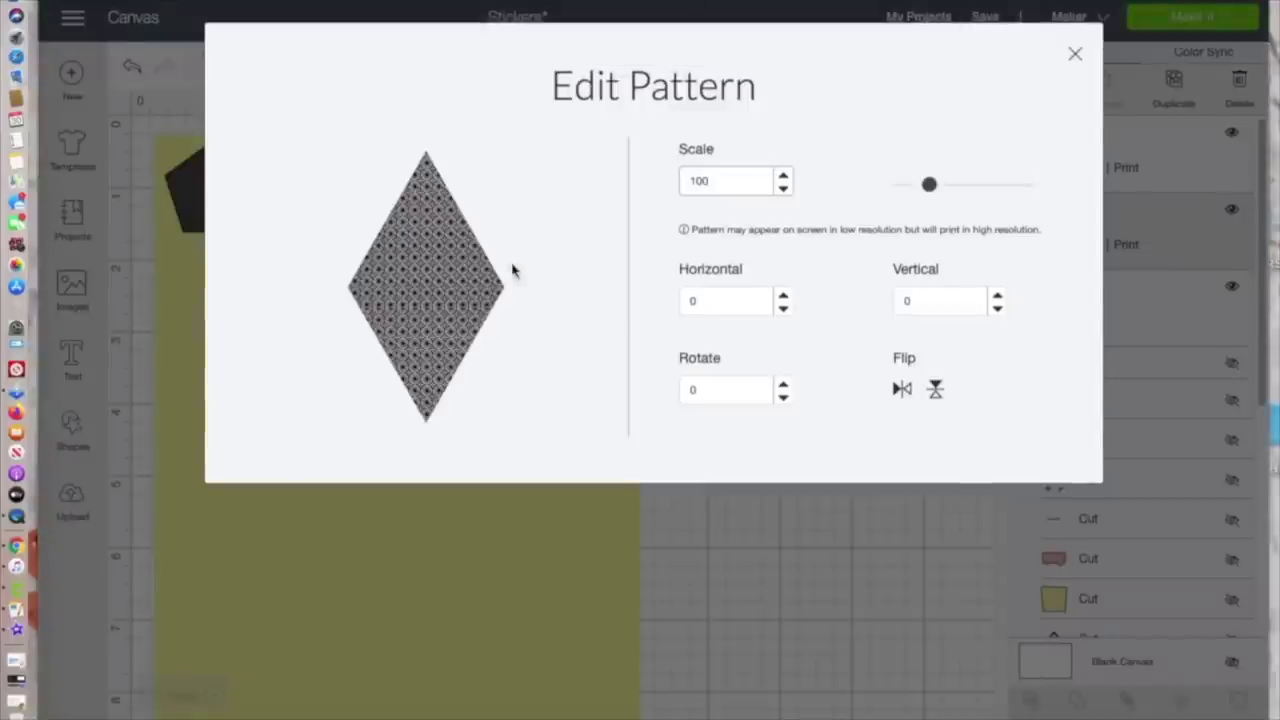
Step: Adjust the diamond's pattern scale to 229, then down to 85, and close the settings
click(929, 187)
drag(929, 187, 975, 193)
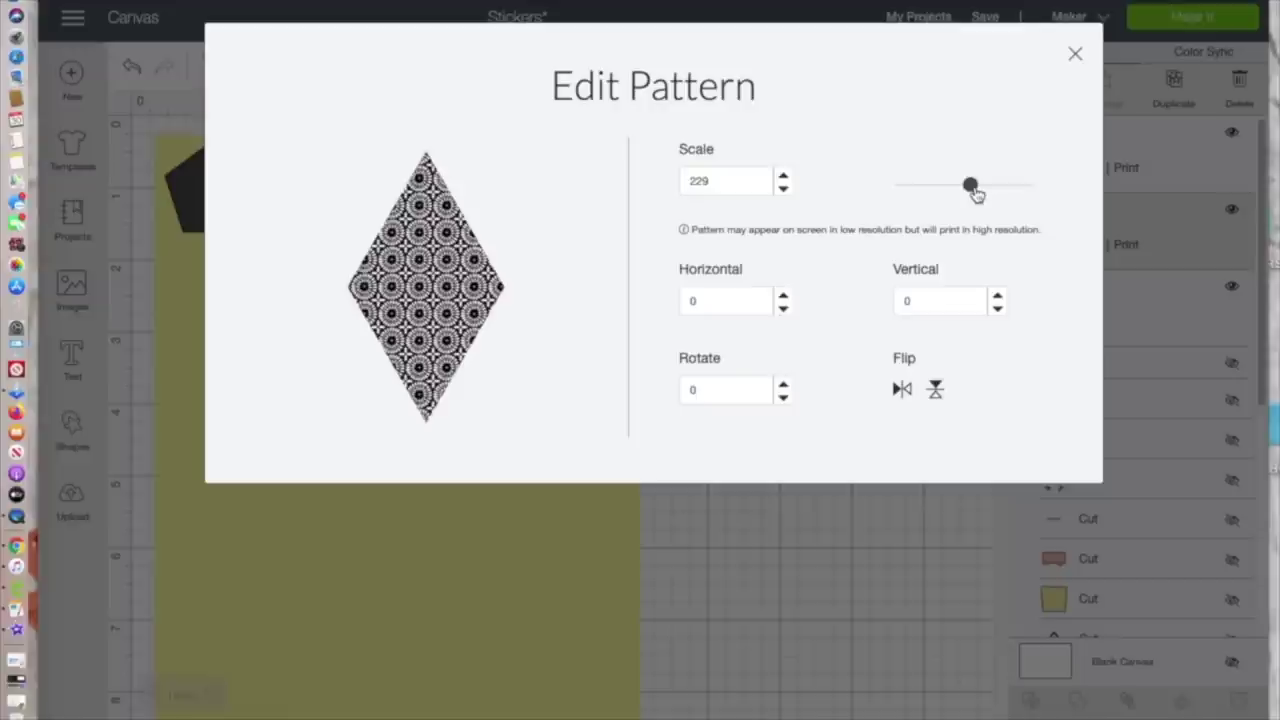
drag(975, 193, 927, 197)
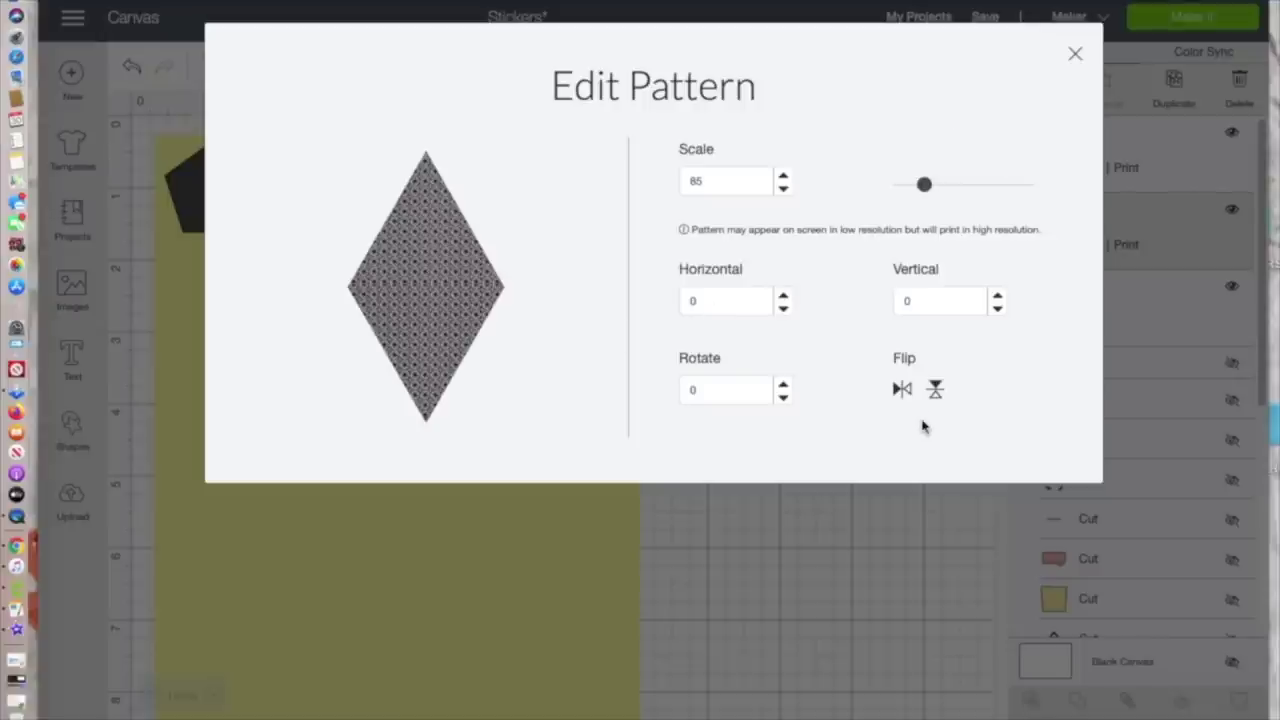
key(Escape)
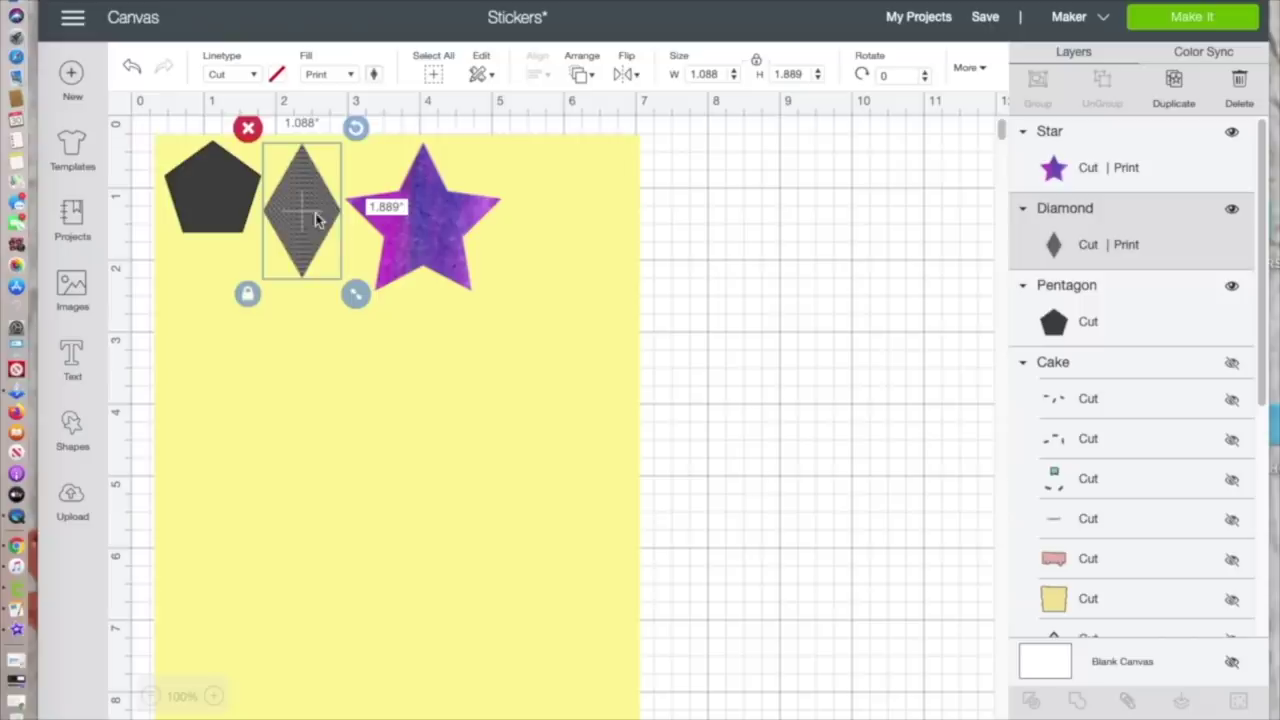
Step: Refill the diamond with a Print fill using a light green pattern
click(352, 80)
click(334, 123)
click(373, 77)
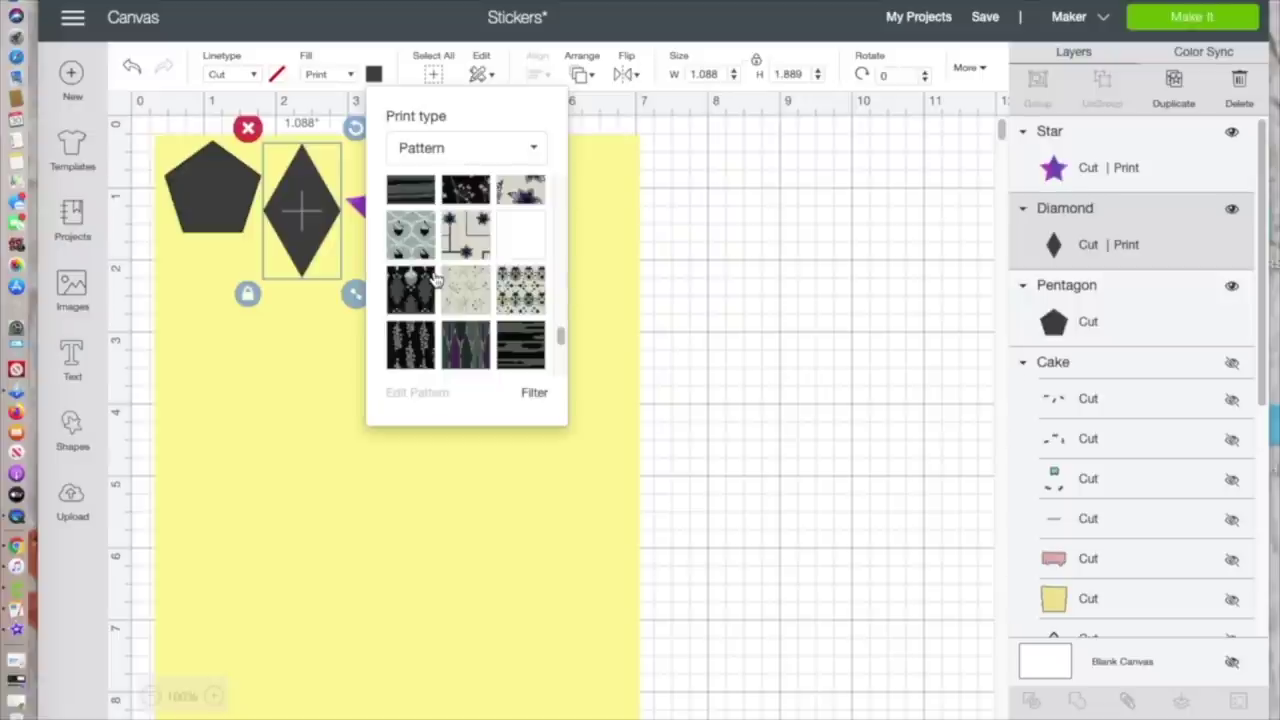
scroll(435, 282, down, 5)
scroll(435, 282, down, 1)
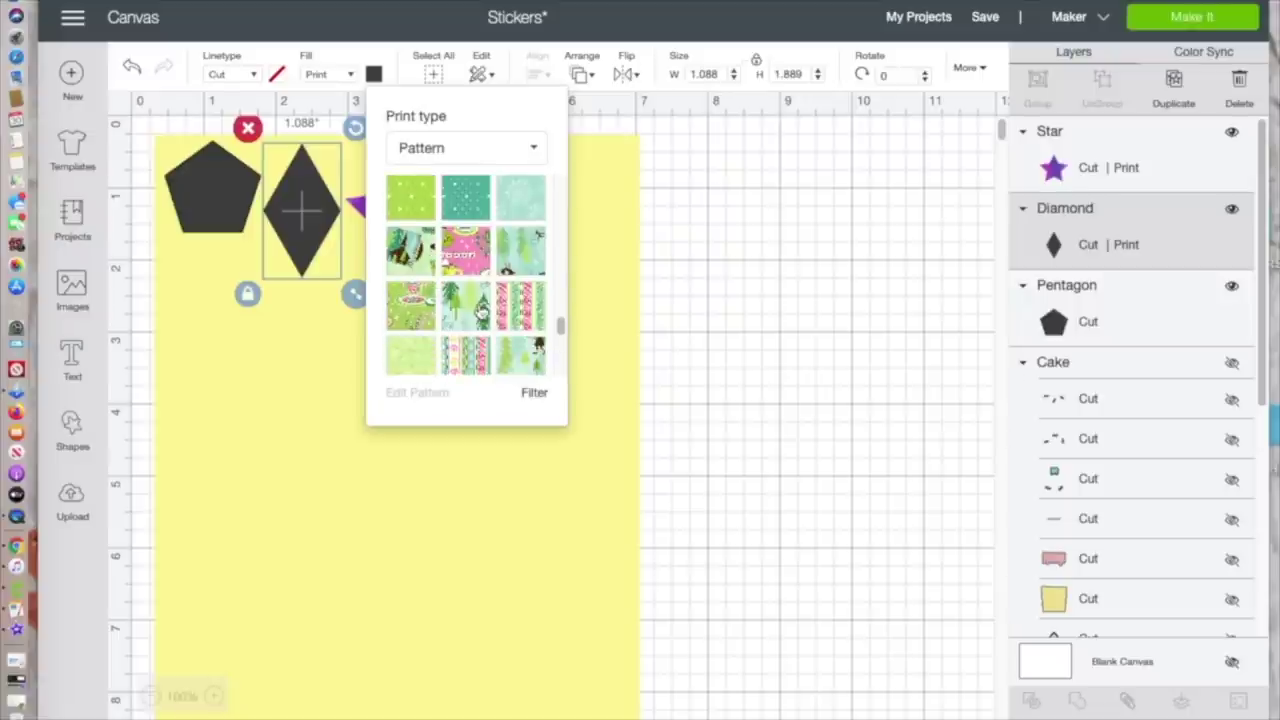
click(478, 311)
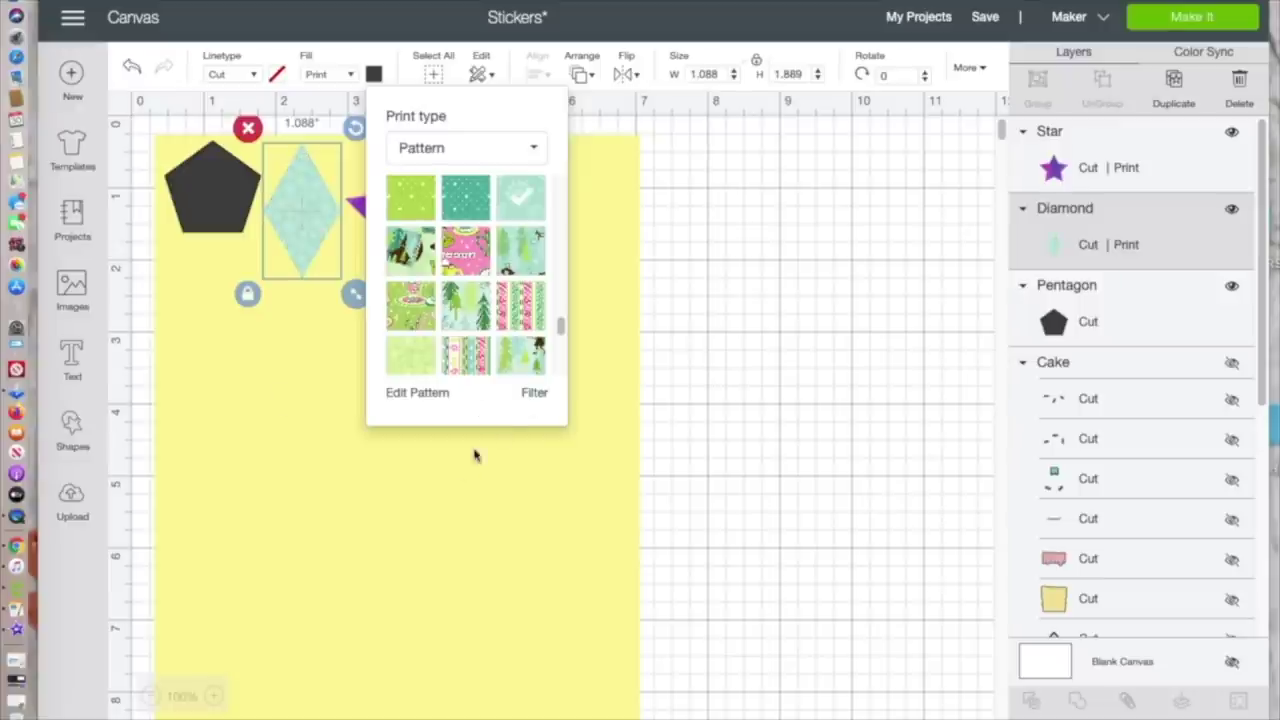
click(290, 374)
Step: Select the yellow background rectangle and pentagon, then select every shape on the sheet
click(290, 374)
click(208, 198)
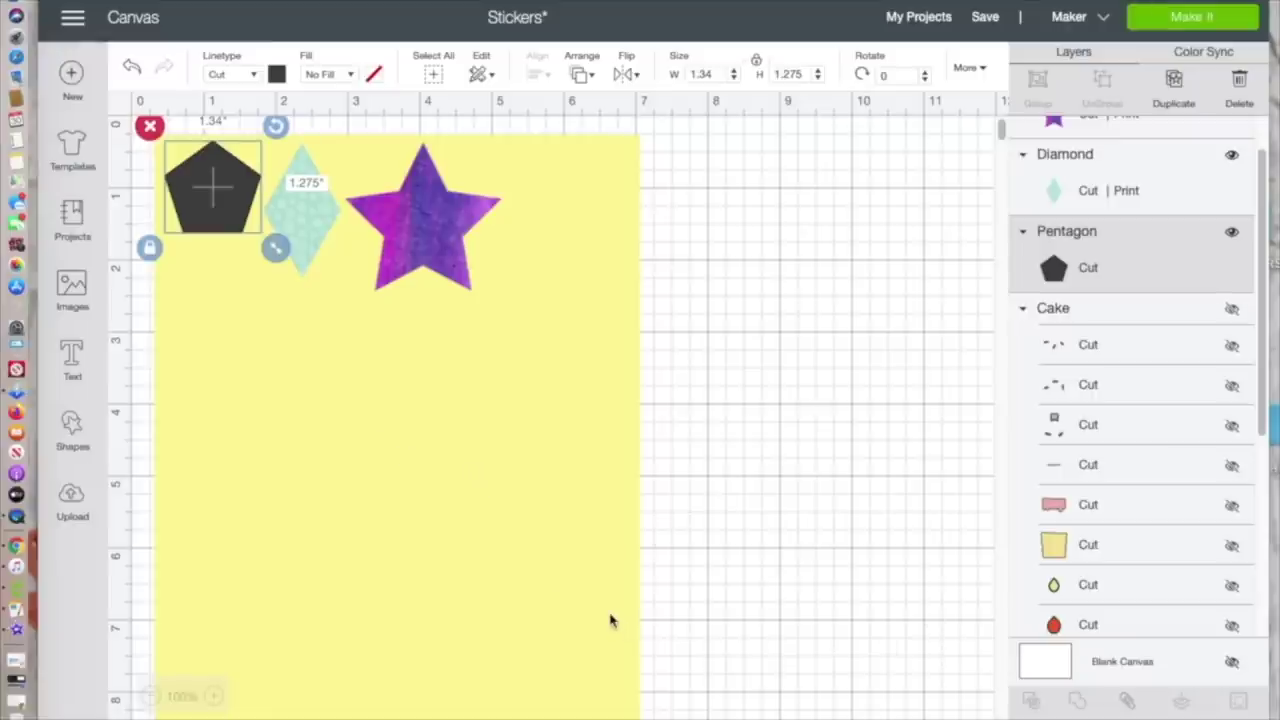
click(366, 363)
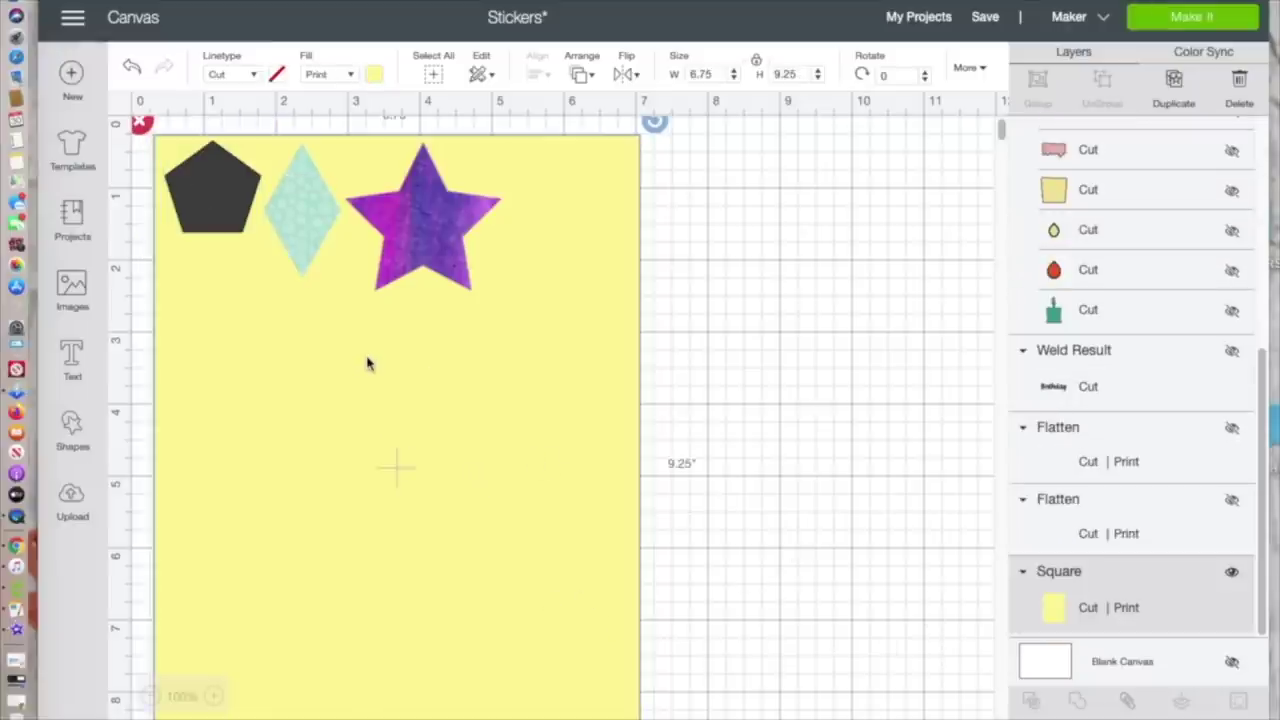
click(432, 74)
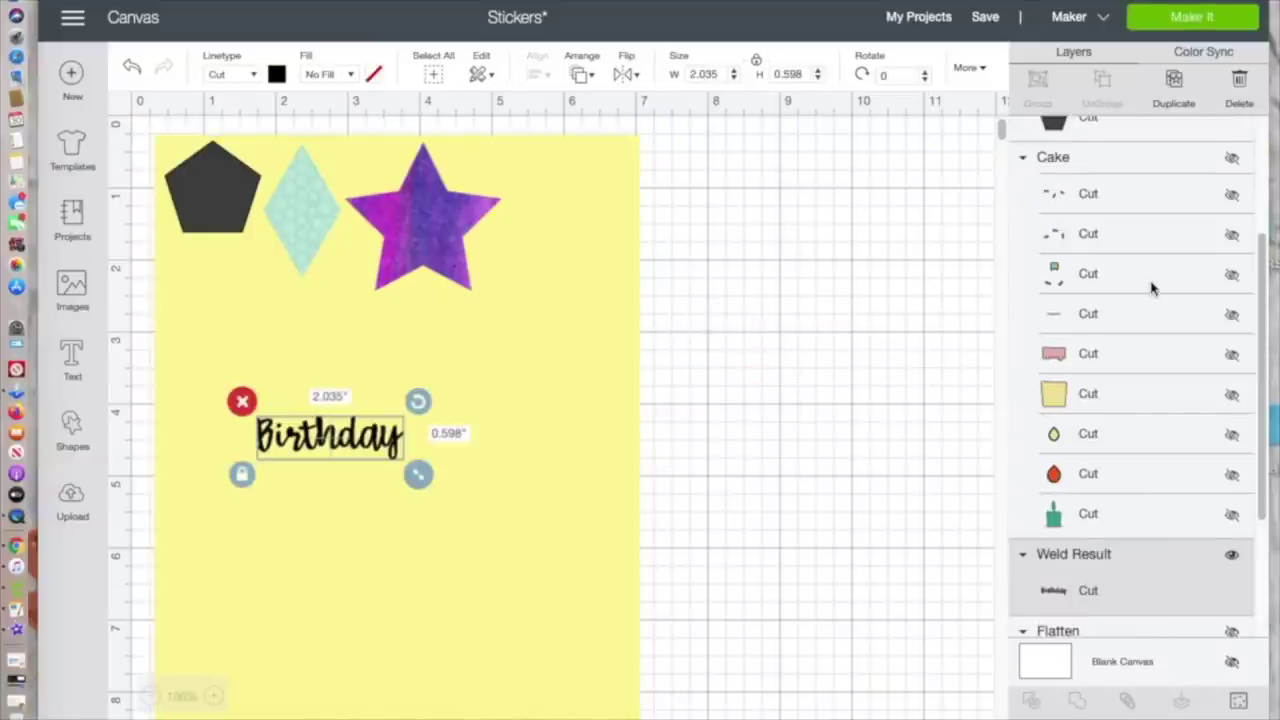
scroll(1152, 286, up, 5)
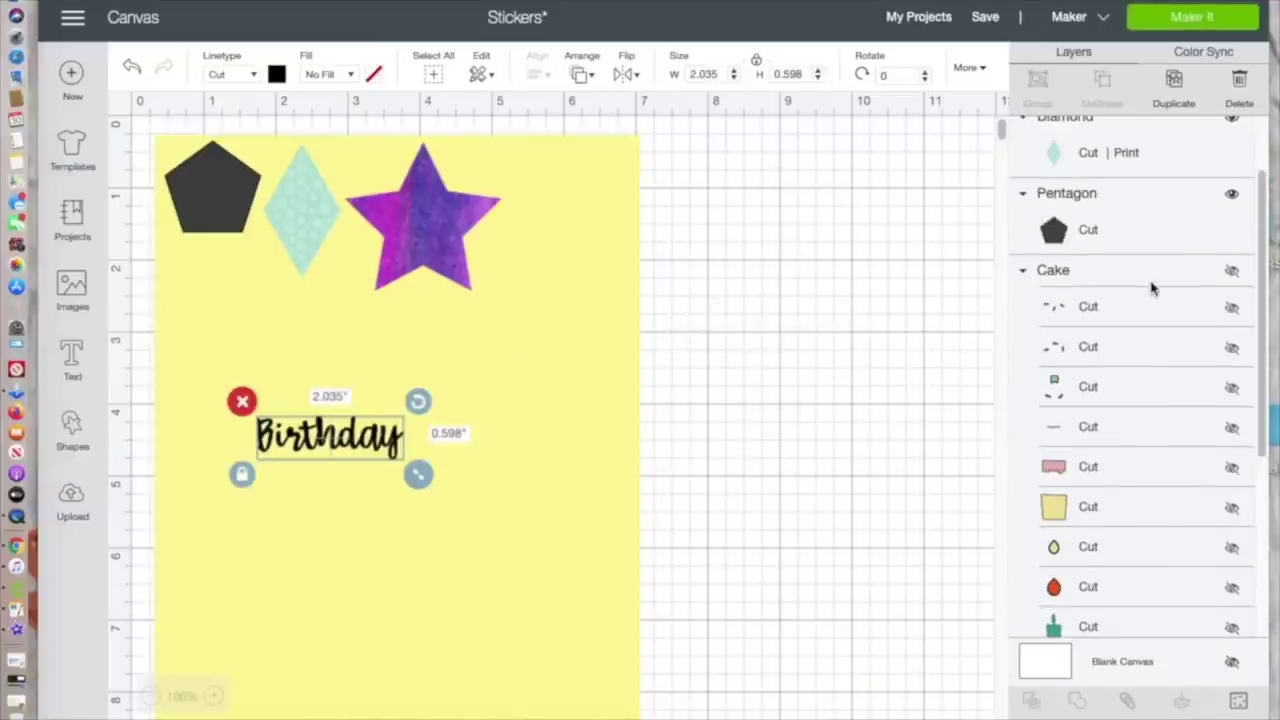
Step: Unhide the cake image, then shrink the Birthday text and bring it in front on the star
click(1232, 308)
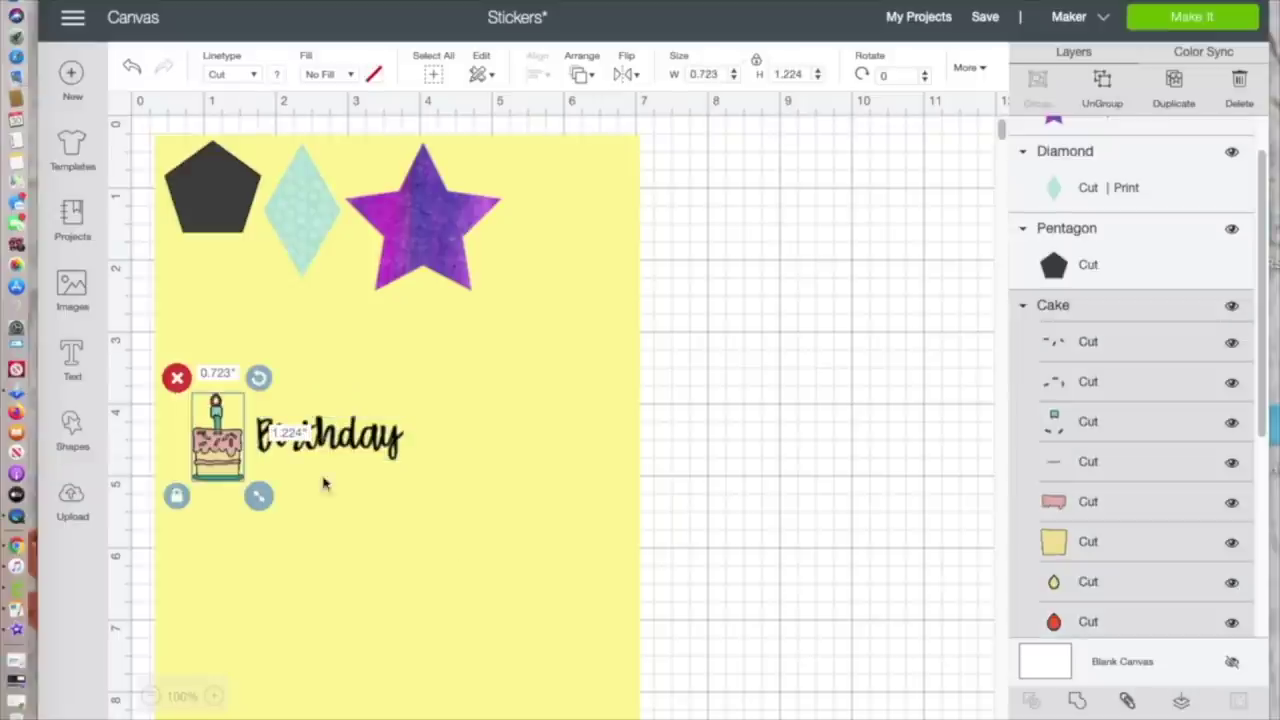
click(76, 288)
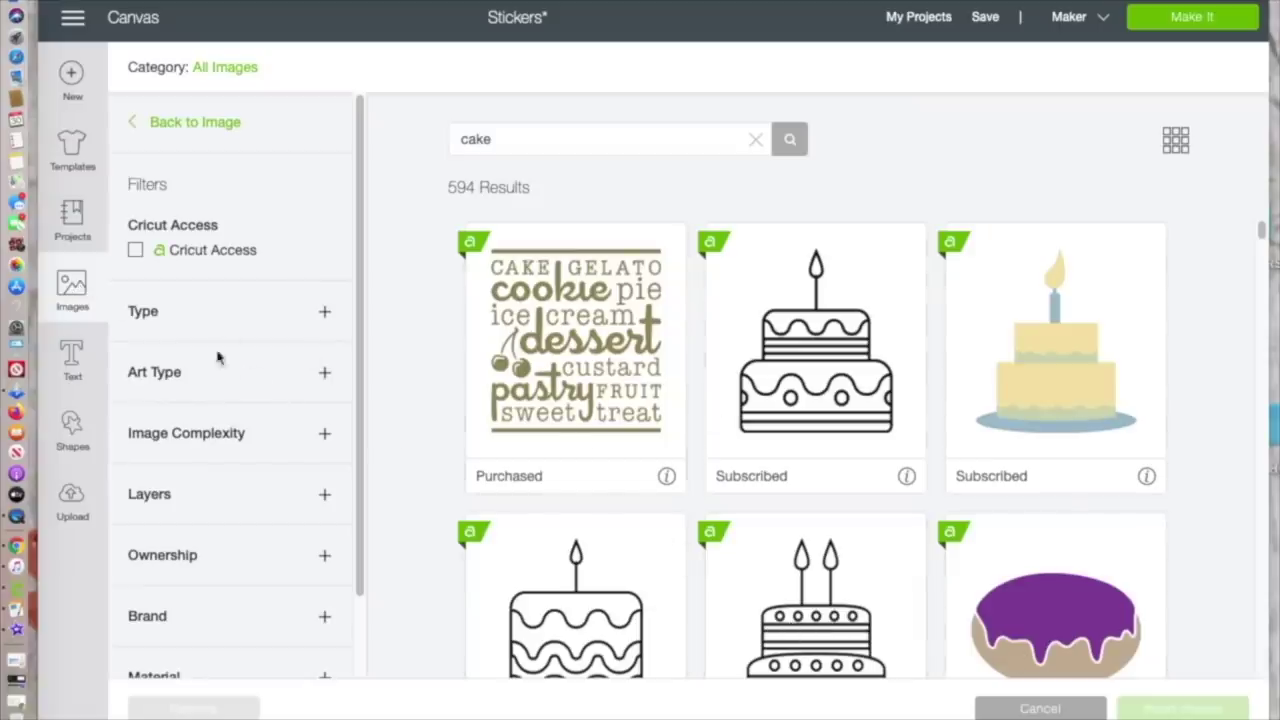
click(78, 298)
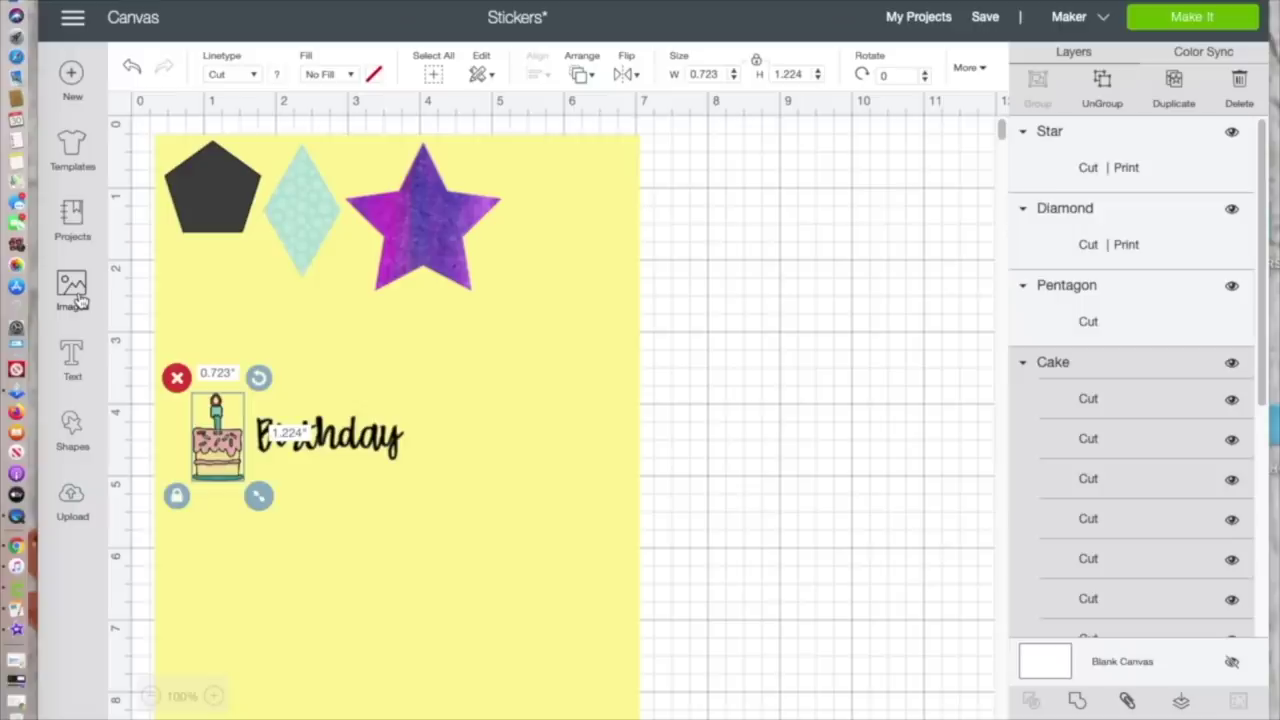
click(360, 440)
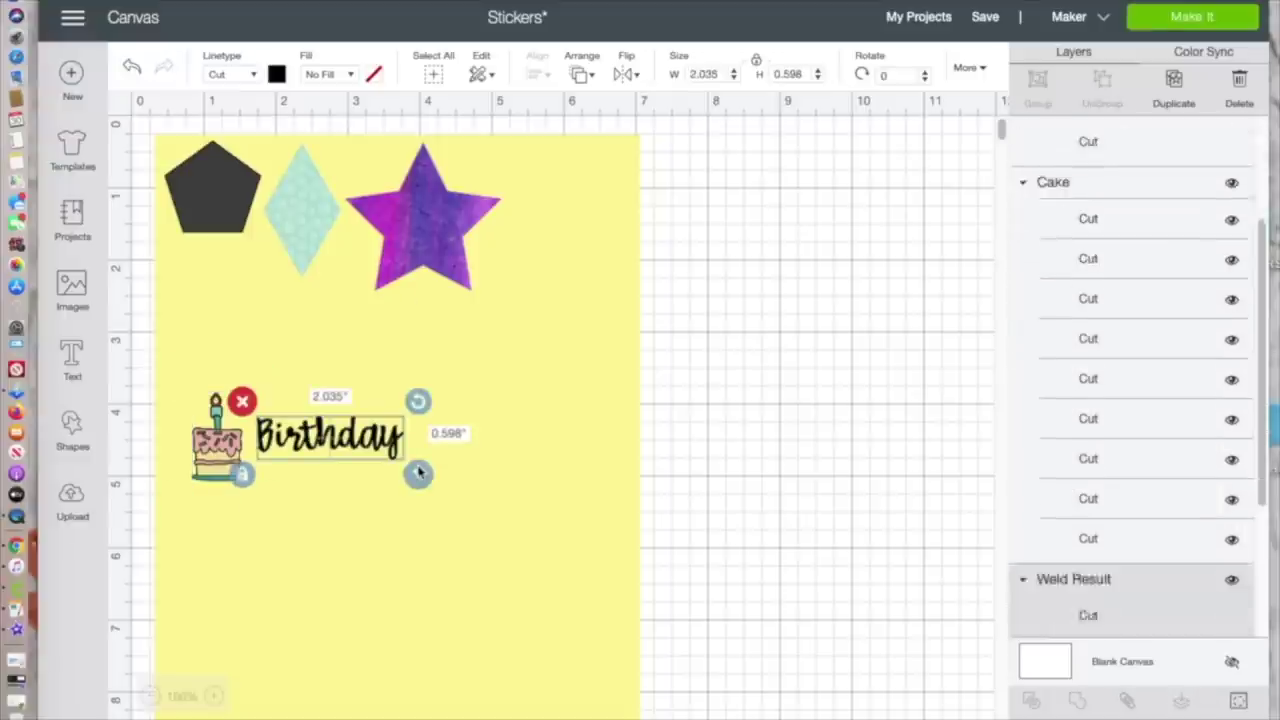
drag(418, 476, 442, 221)
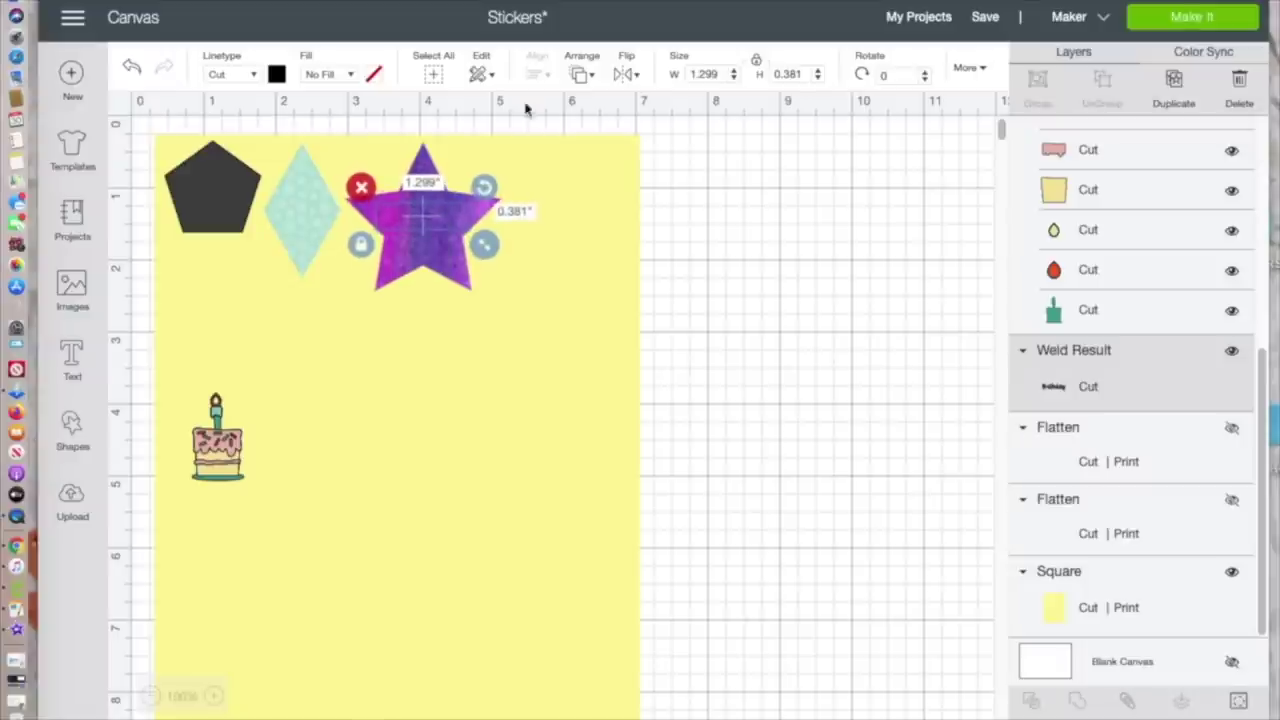
click(581, 74)
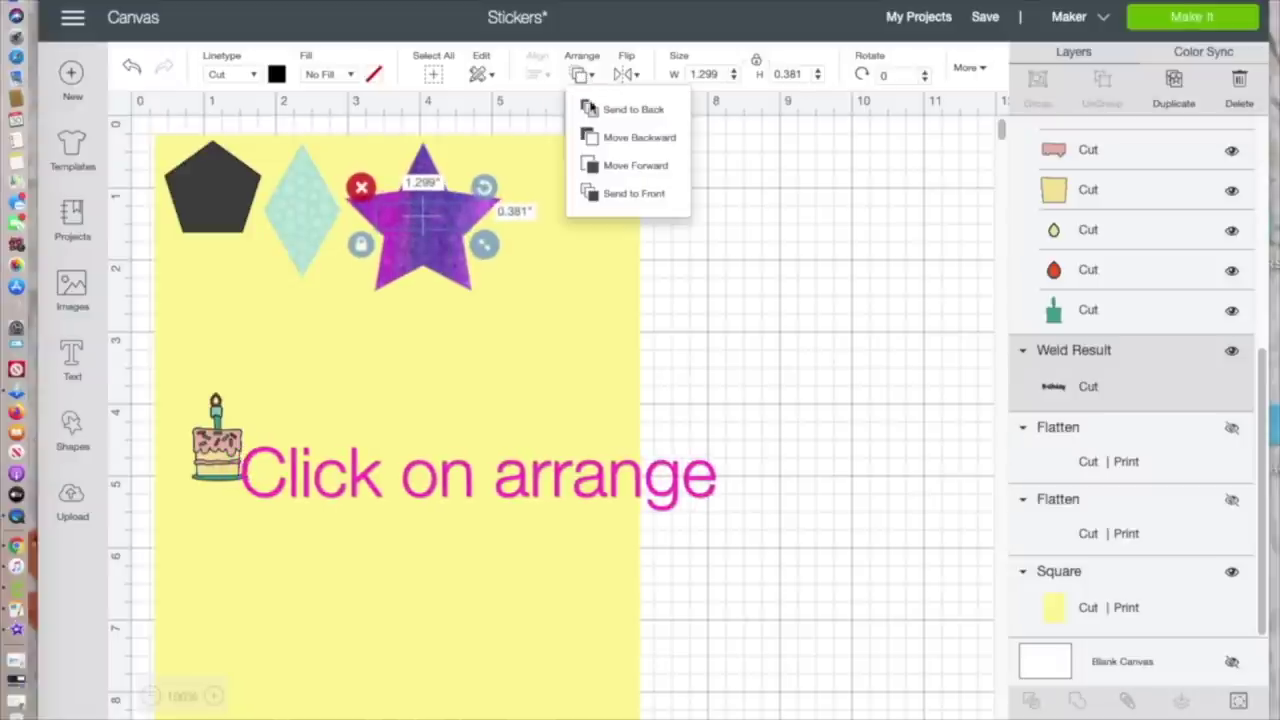
click(613, 194)
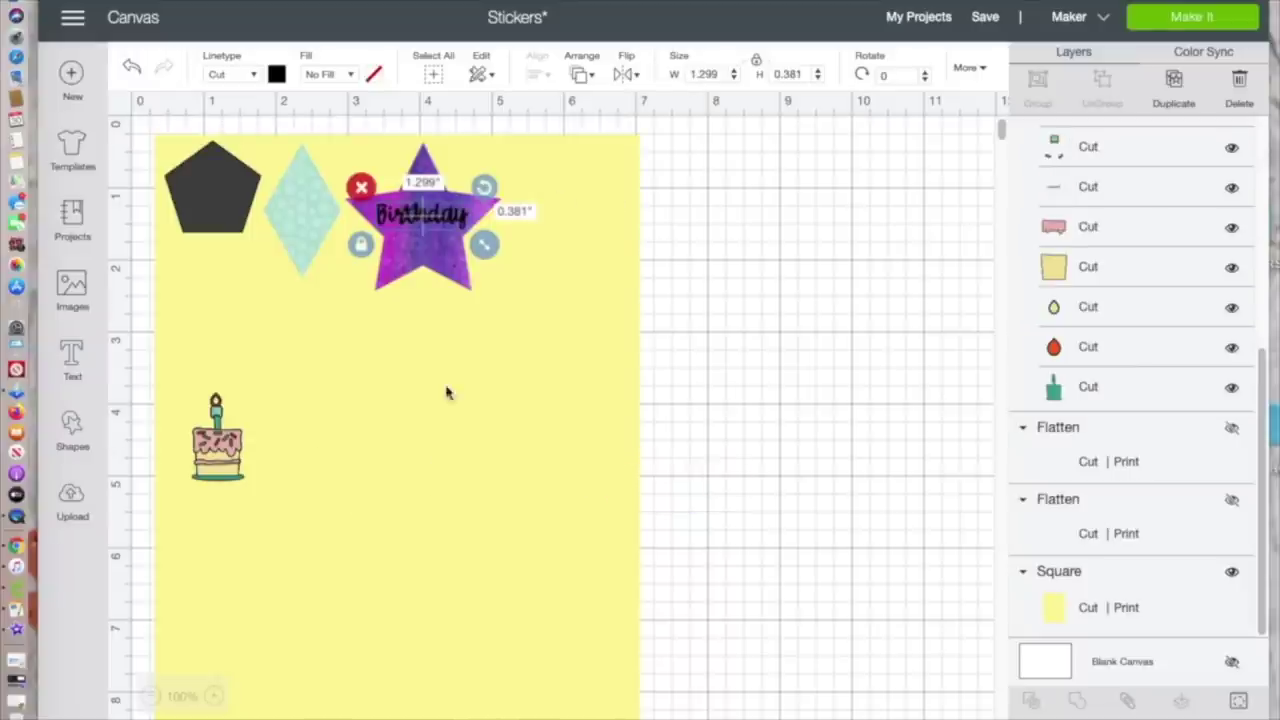
Step: Try bringing the purple star to the front, then undo it
click(445, 181)
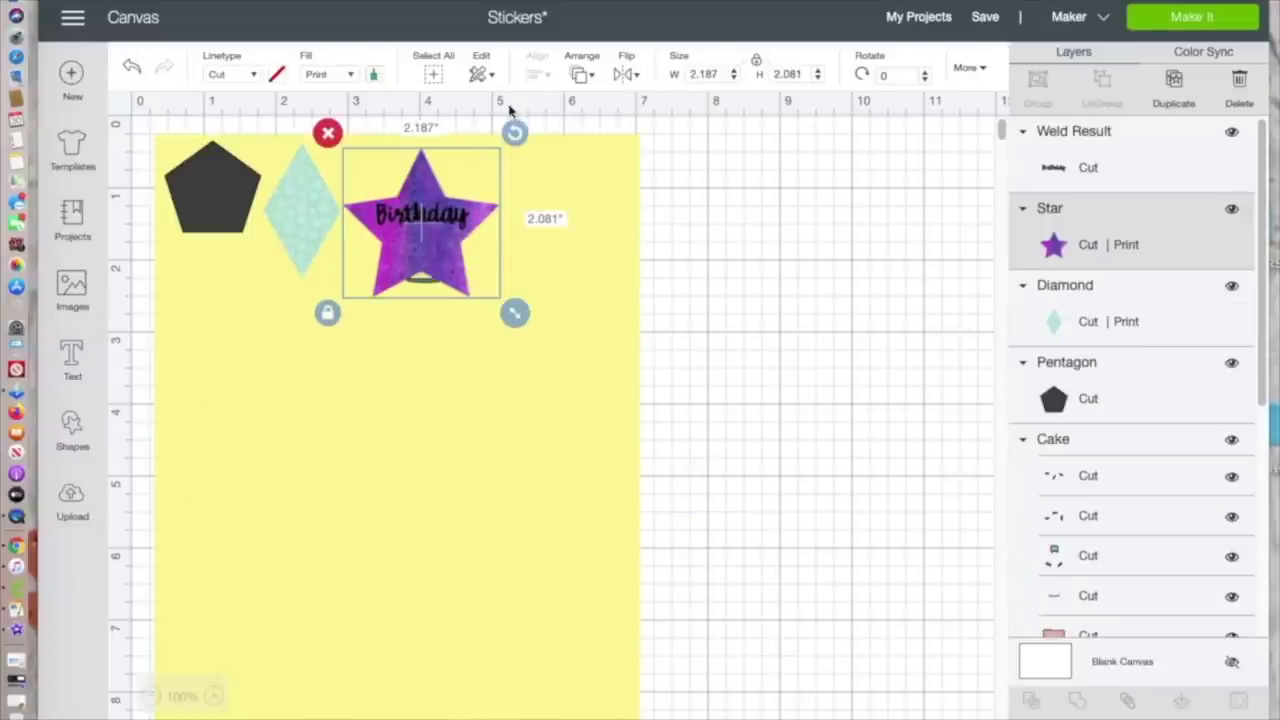
click(581, 74)
click(595, 194)
key(ctrl+z)
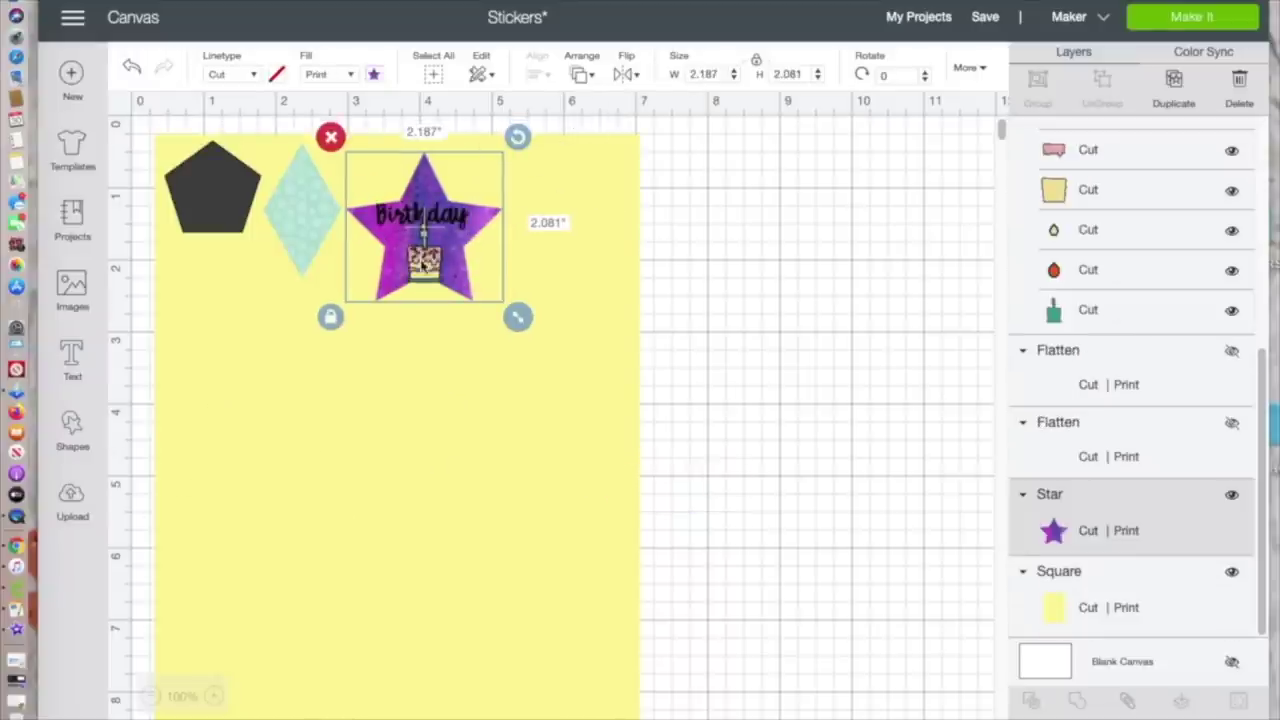
Step: Shrink the cake to about 0.42 by 0.71 inches and place it on the star
click(455, 222)
click(446, 262)
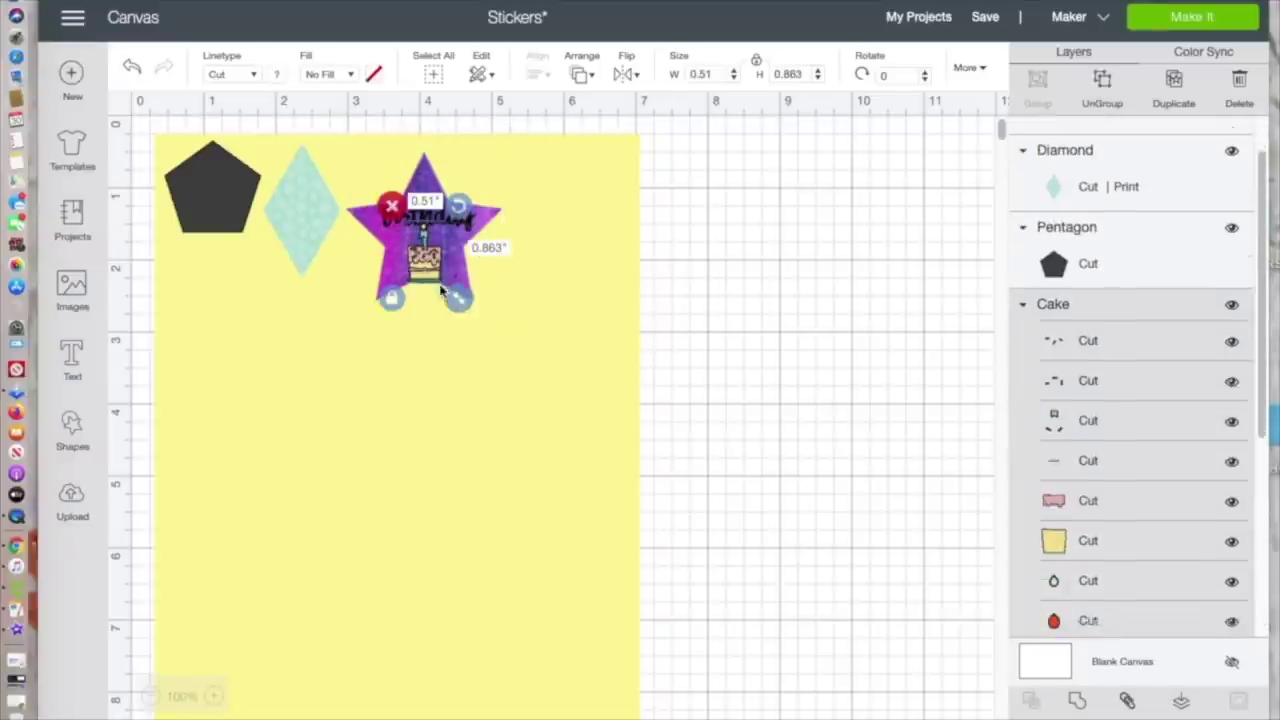
drag(424, 261, 428, 265)
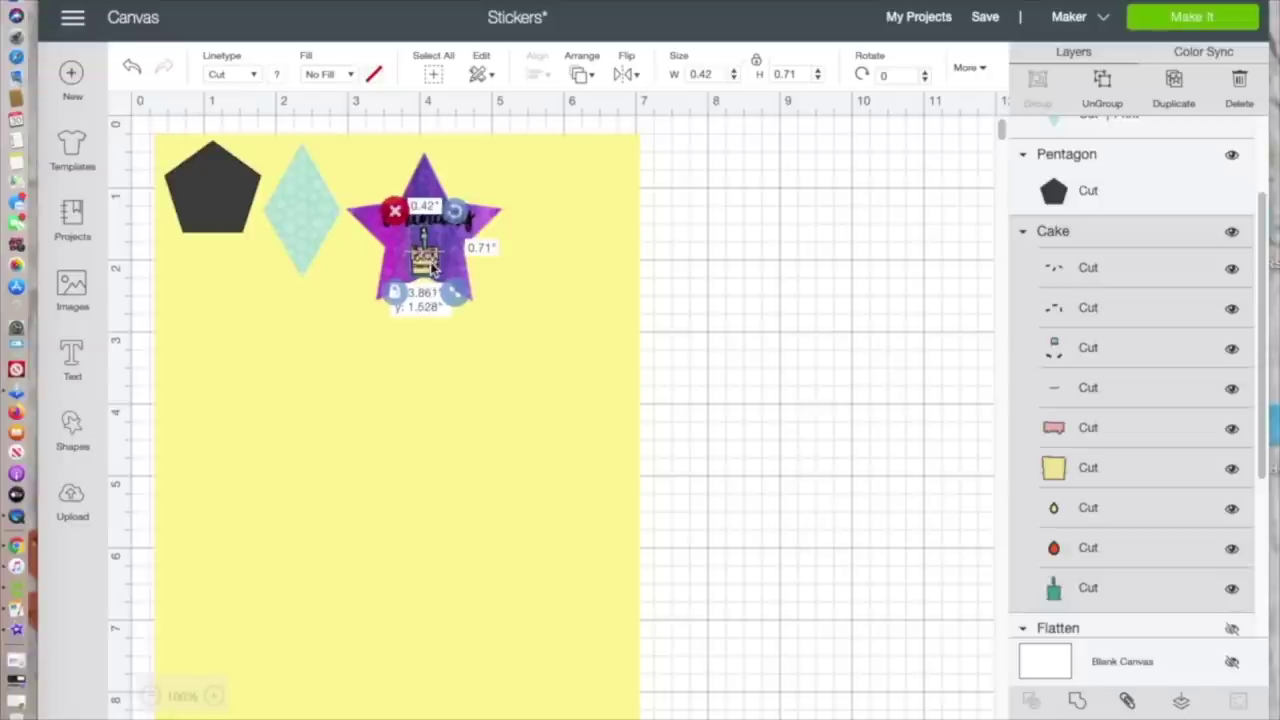
click(451, 353)
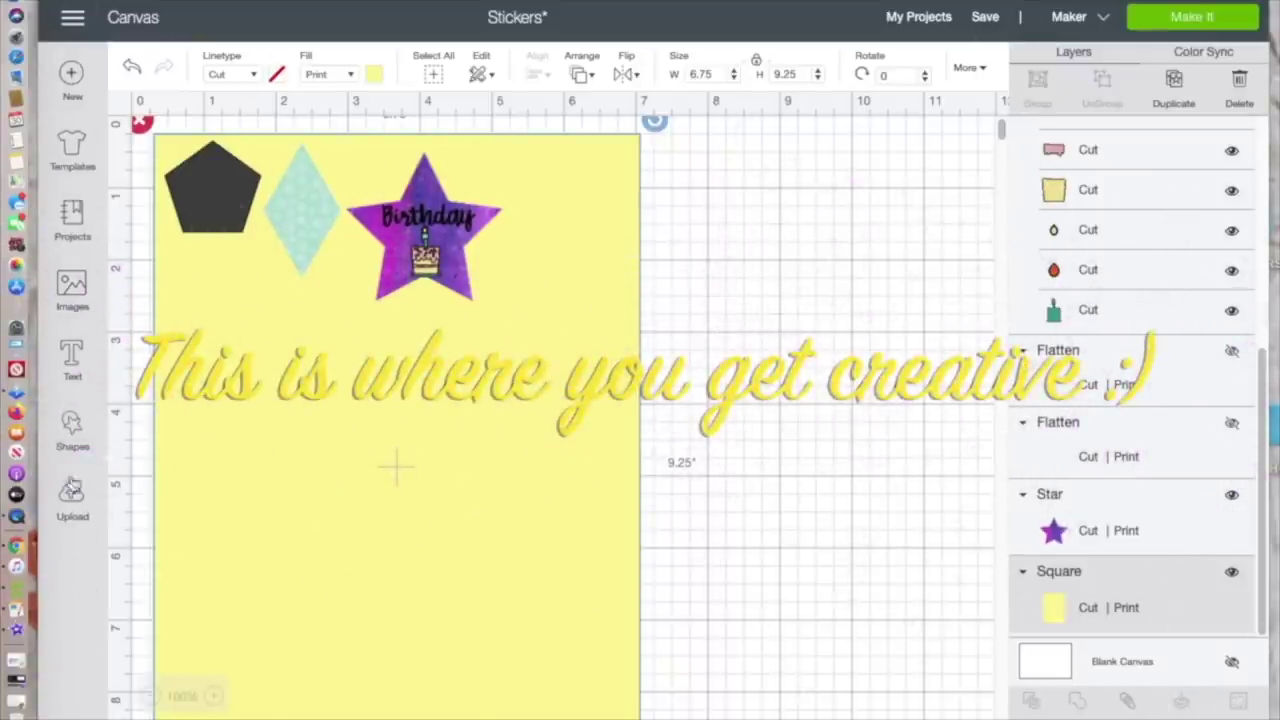
click(72, 500)
Step: Insert the uploaded heart coffee cup image into the design
scroll(568, 628, down, 10)
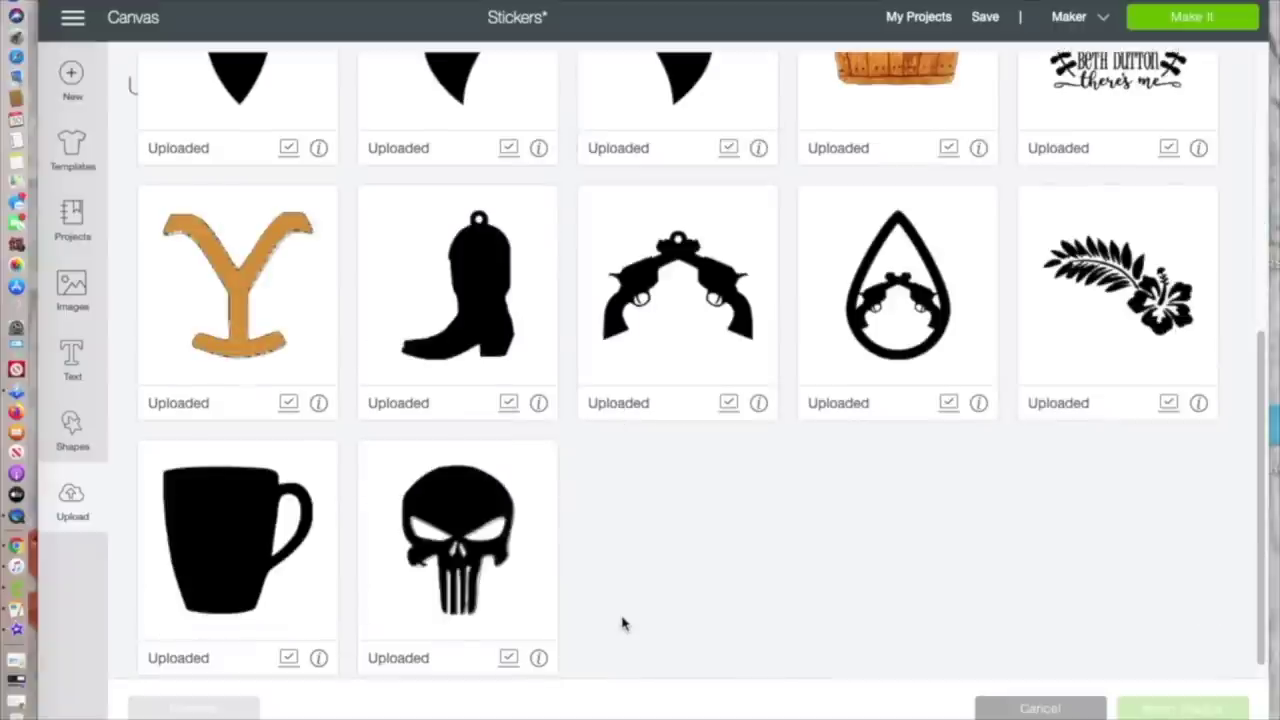
scroll(610, 620, up, 10)
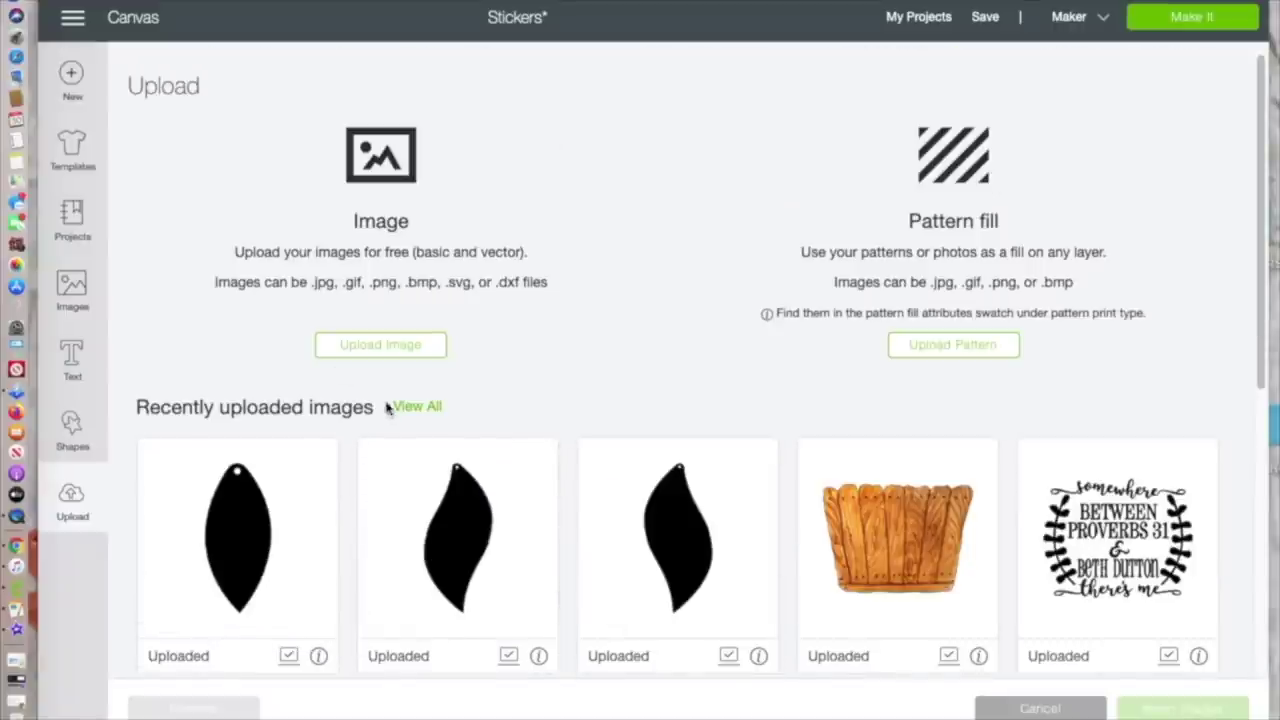
click(416, 407)
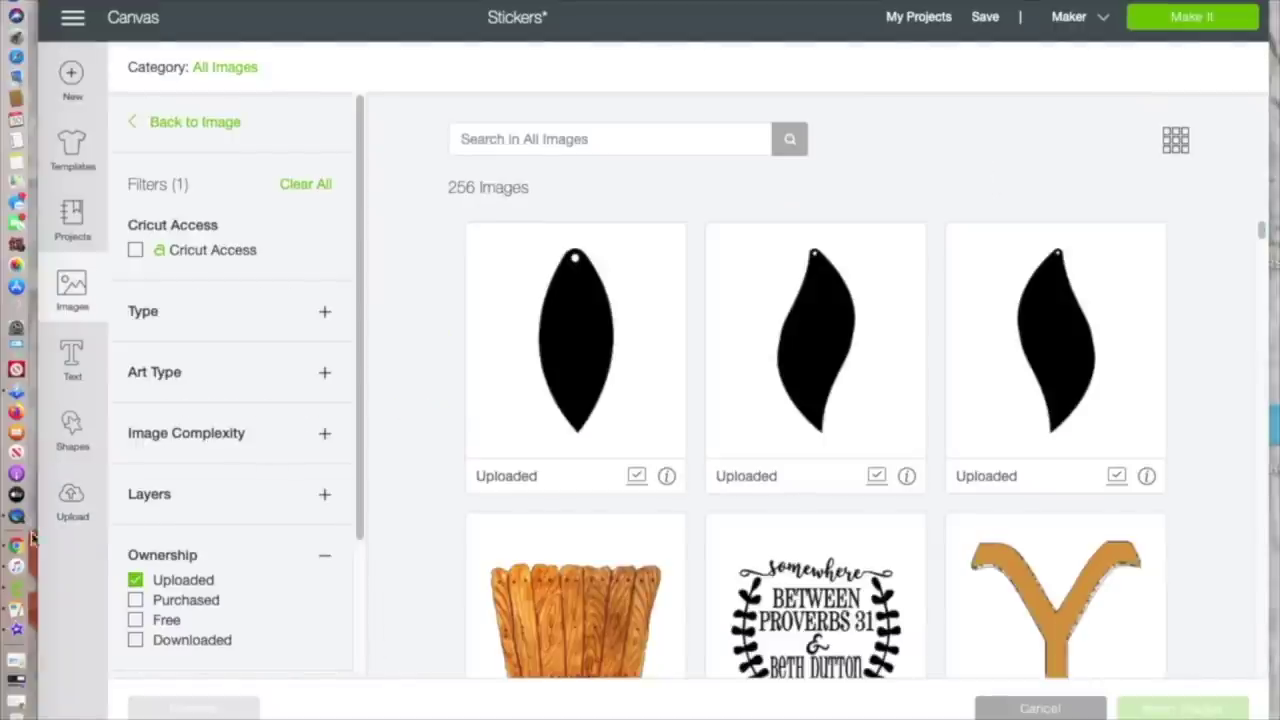
scroll(693, 563, down, 12)
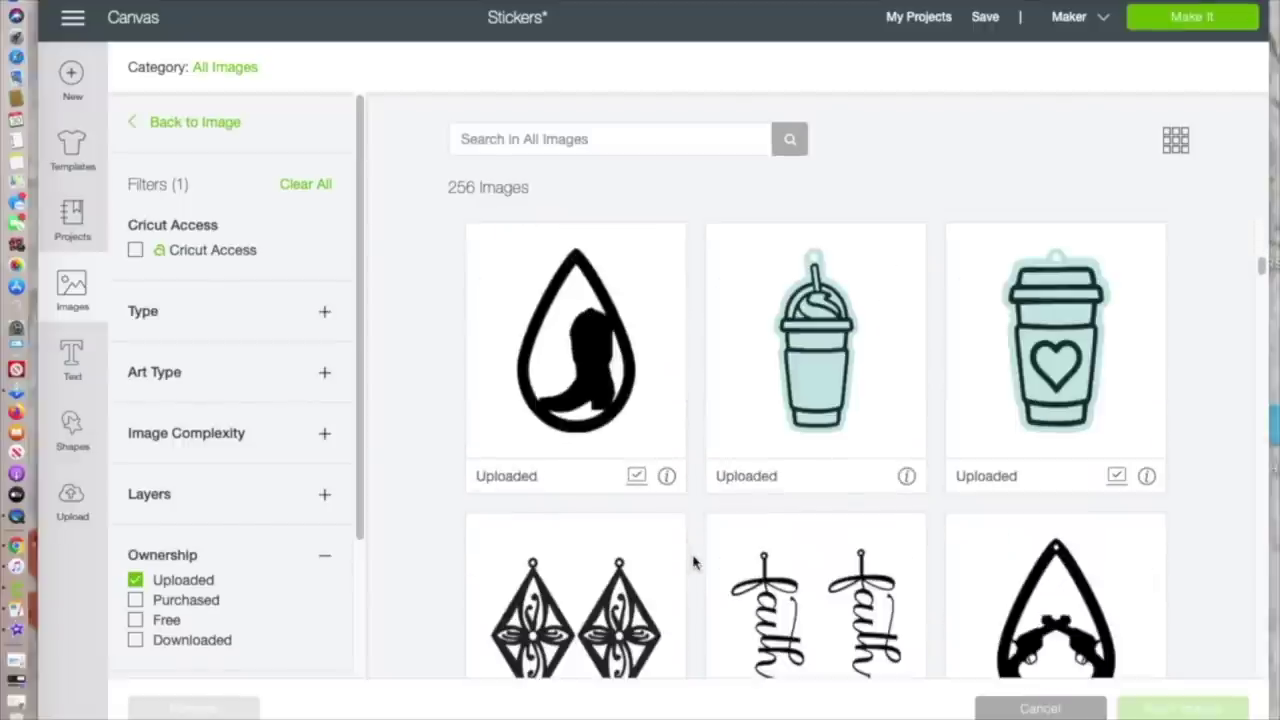
click(1040, 350)
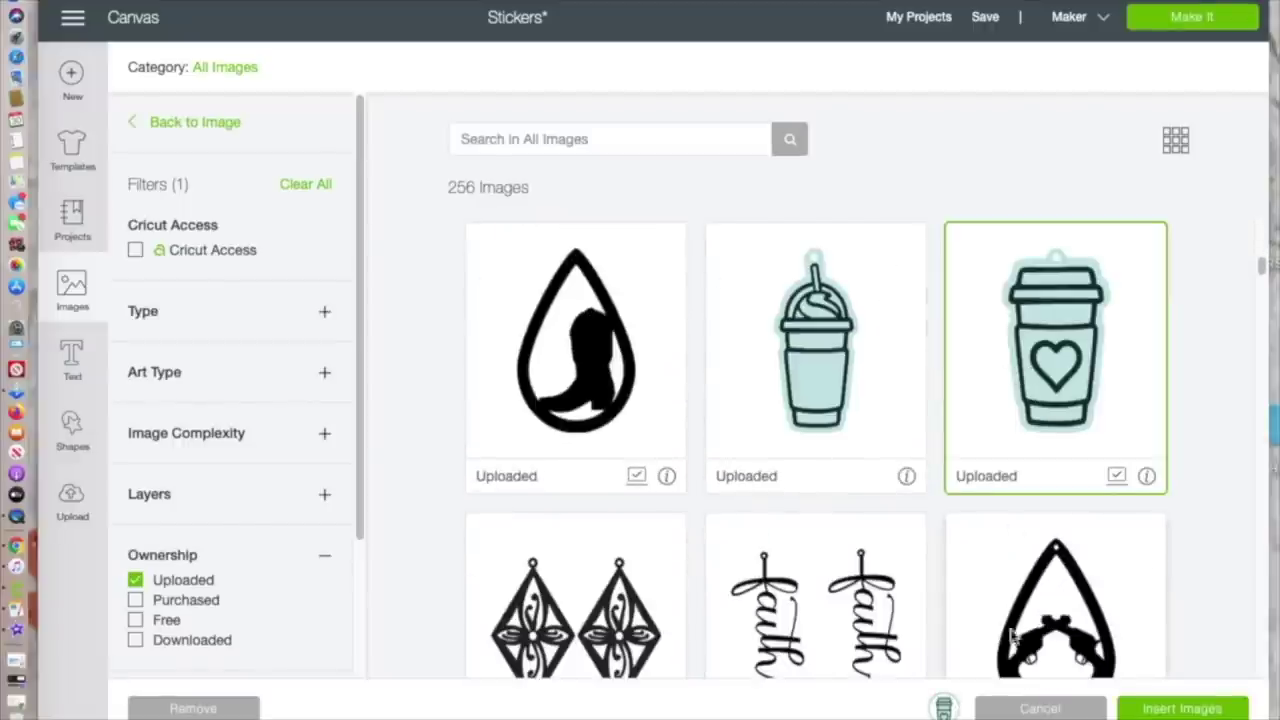
click(1180, 708)
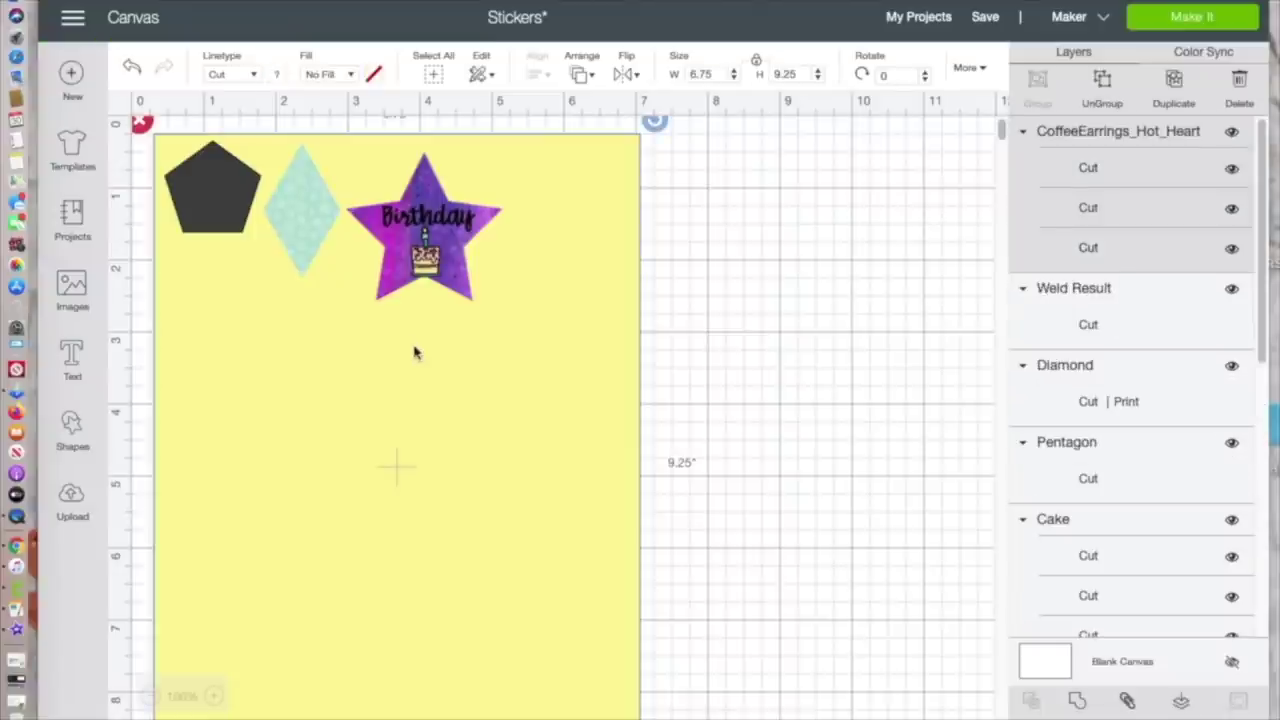
Step: Move the coffee cup near the teal diamond and shrink the heart to fit on it
drag(503, 532, 237, 310)
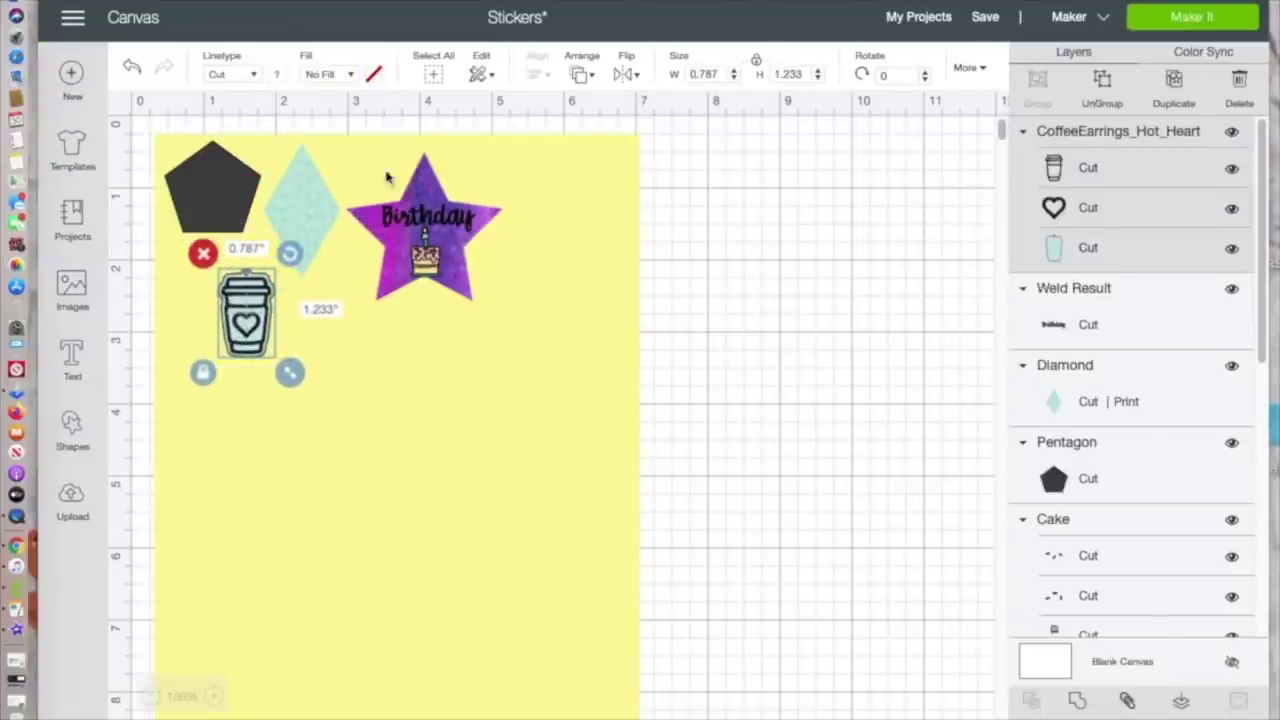
drag(543, 517, 297, 220)
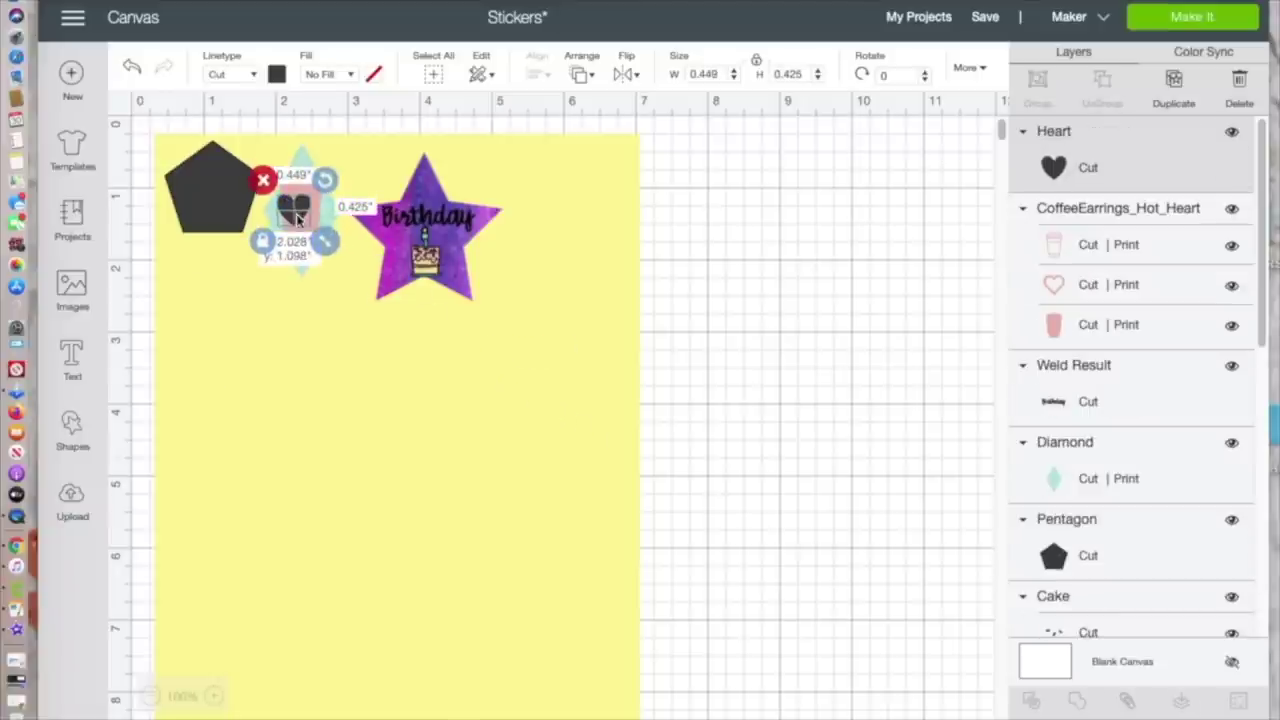
click(352, 535)
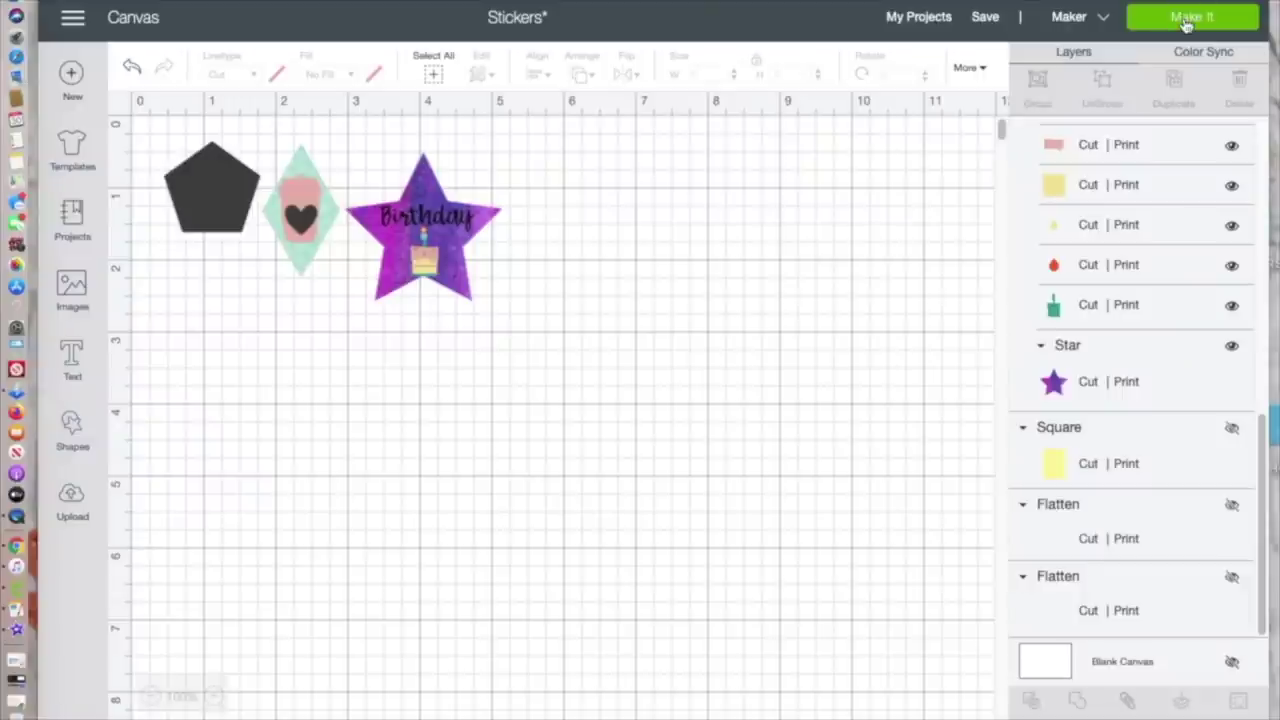
click(1187, 22)
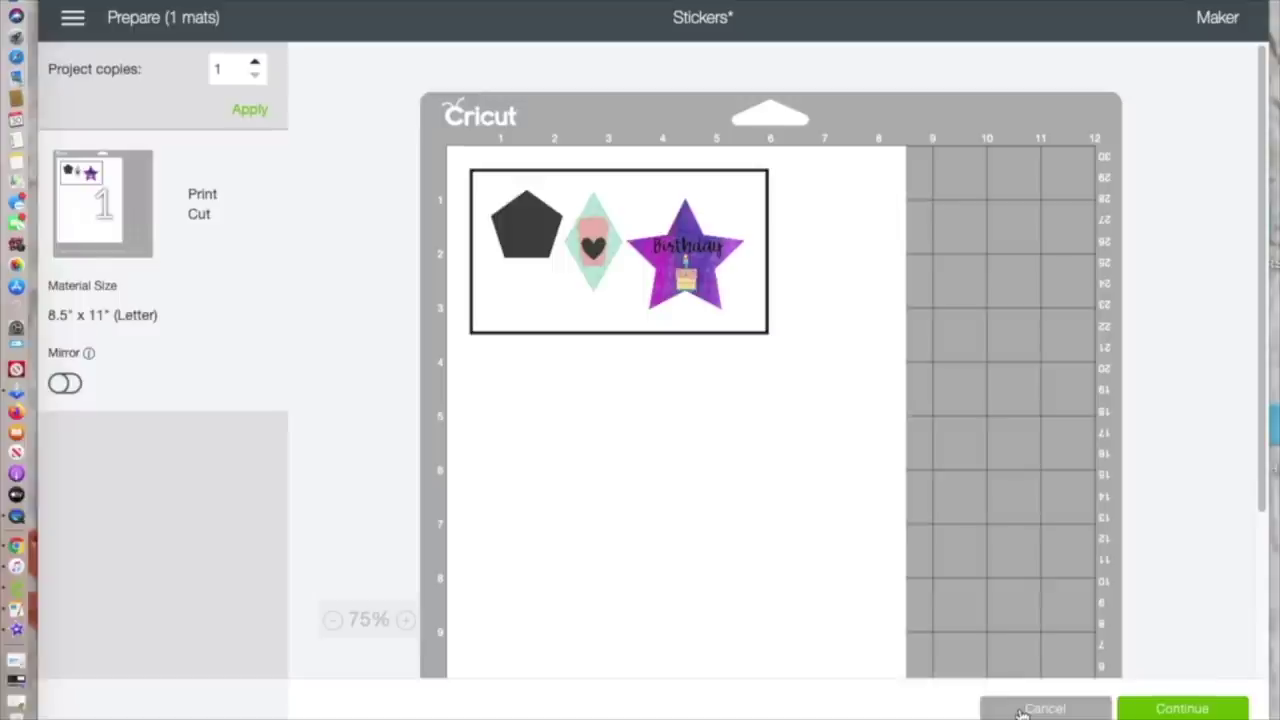
click(1022, 710)
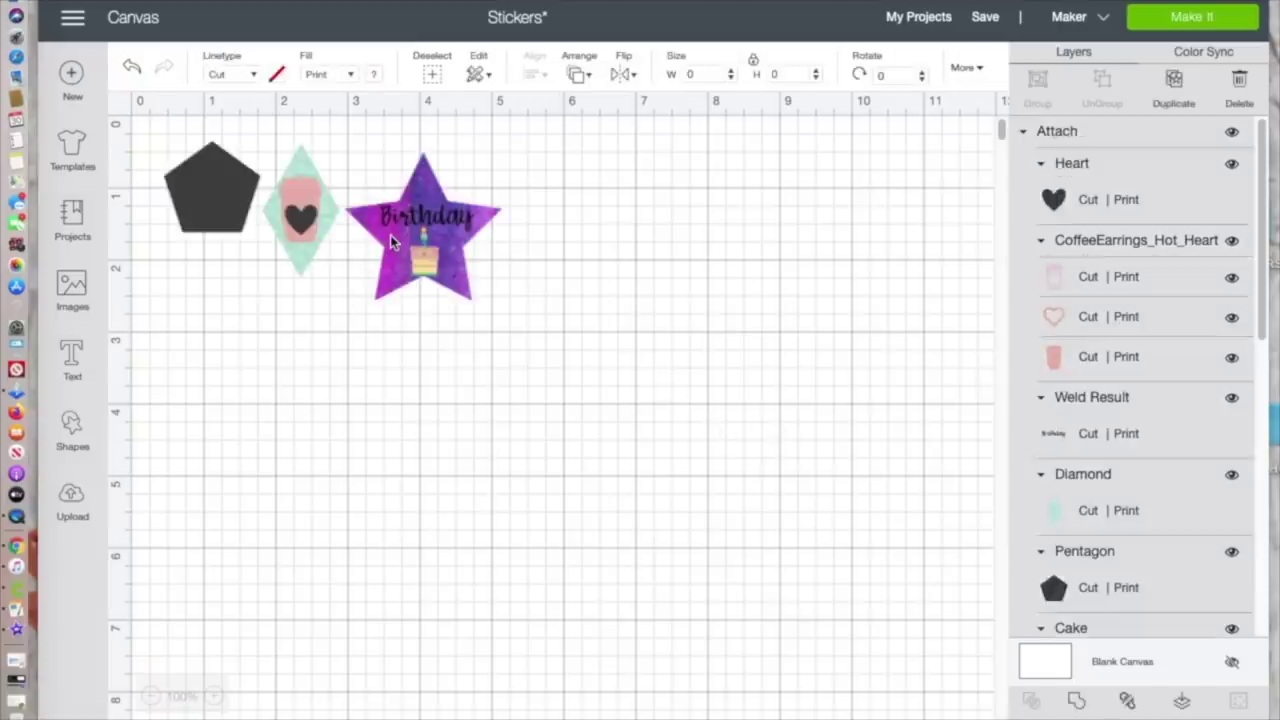
click(420, 206)
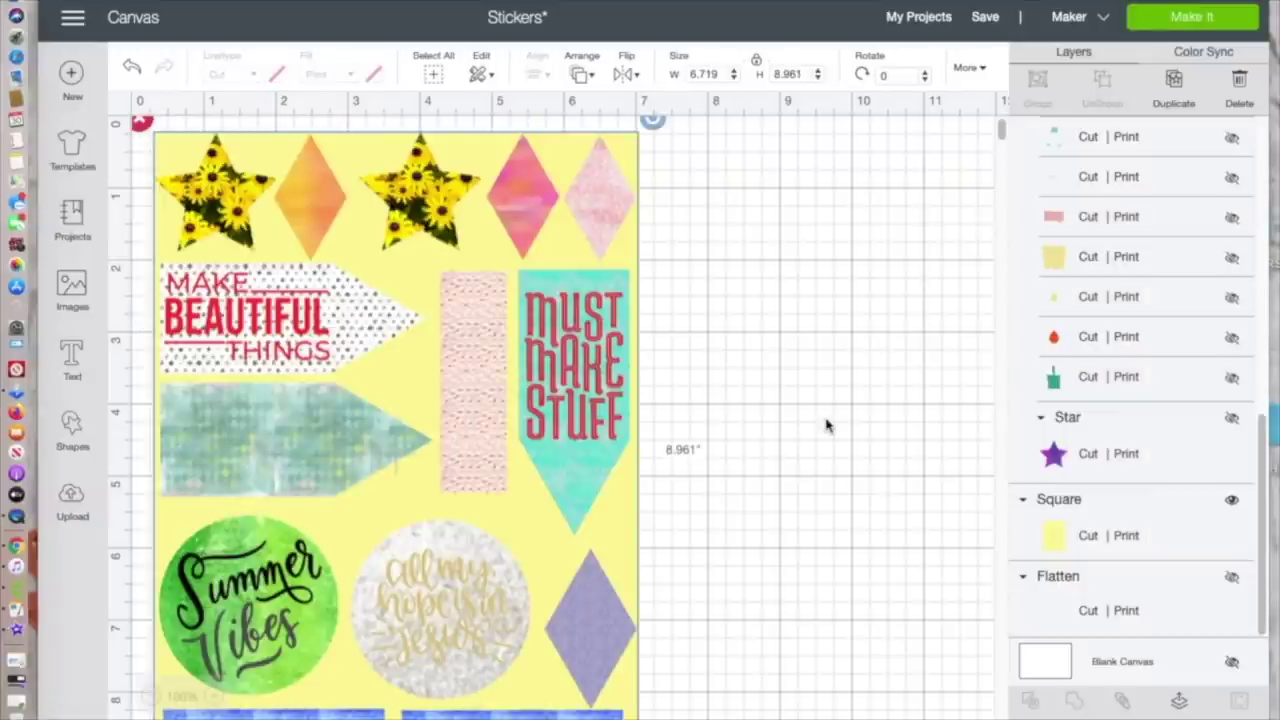
Step: Review the mat preview, continue, and send the sticker sheet to the printer
scroll(834, 494, down, 5)
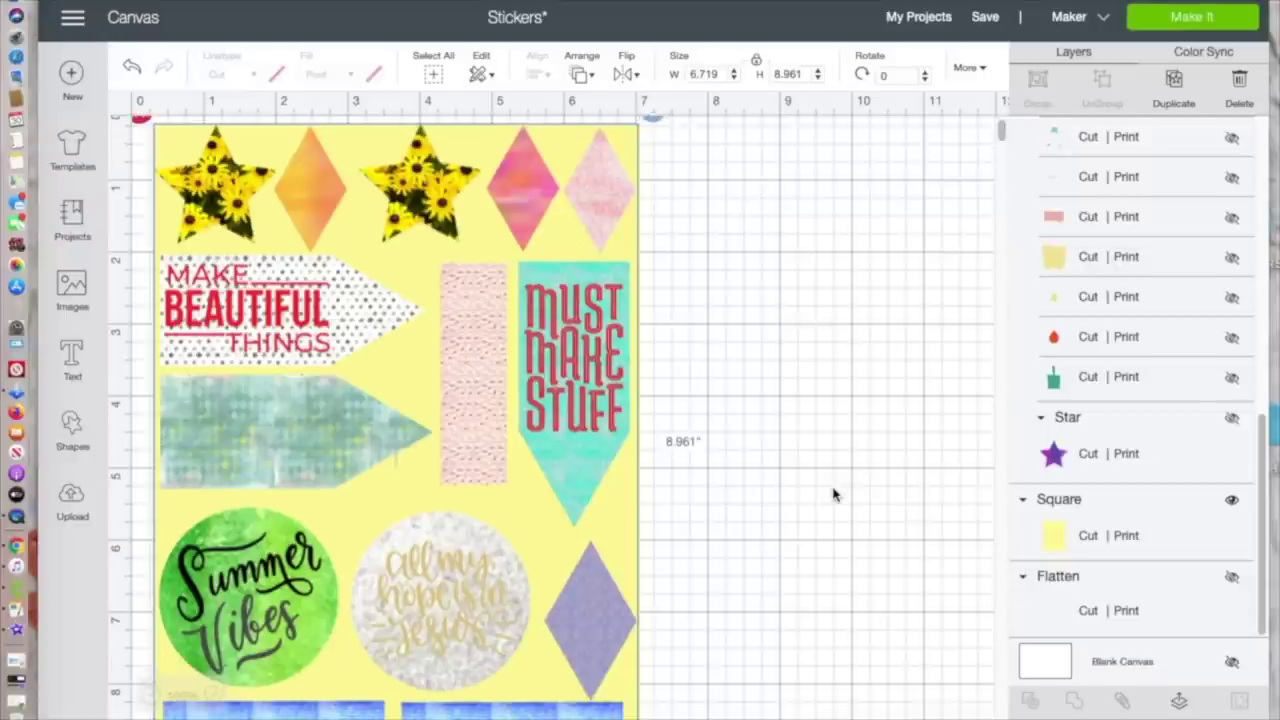
scroll(834, 494, up, 2)
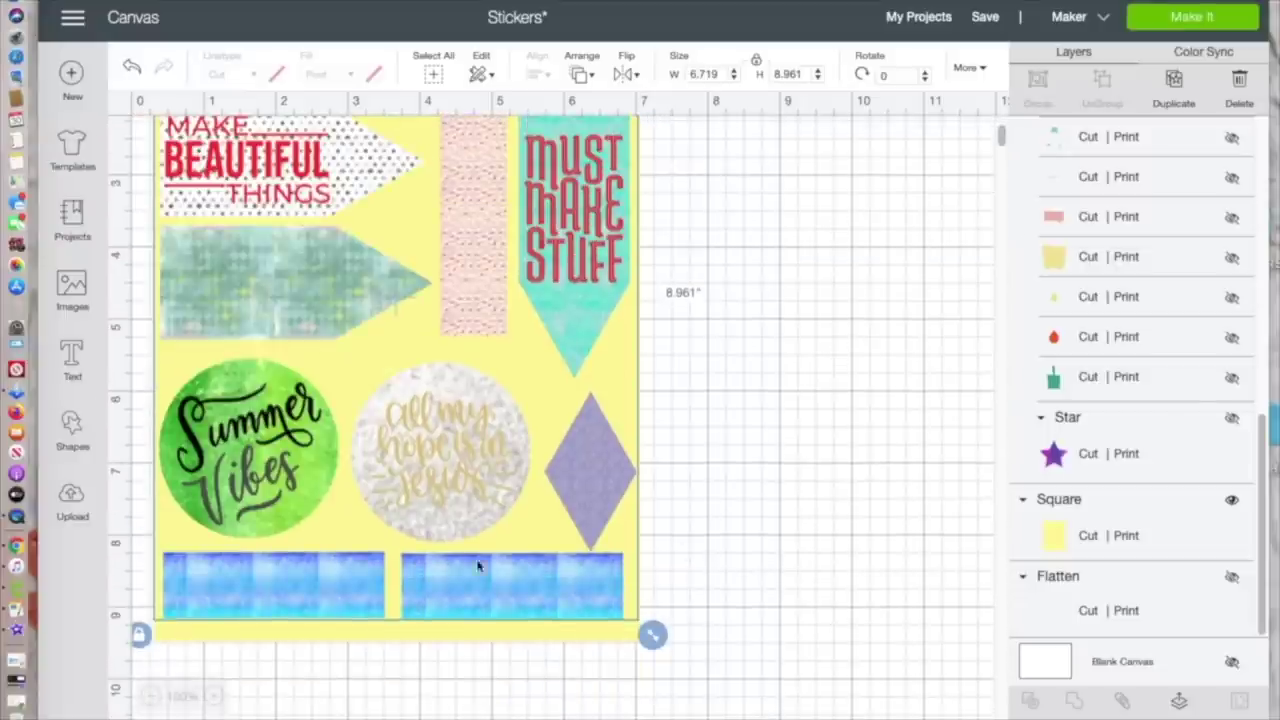
scroll(700, 530, up, 3)
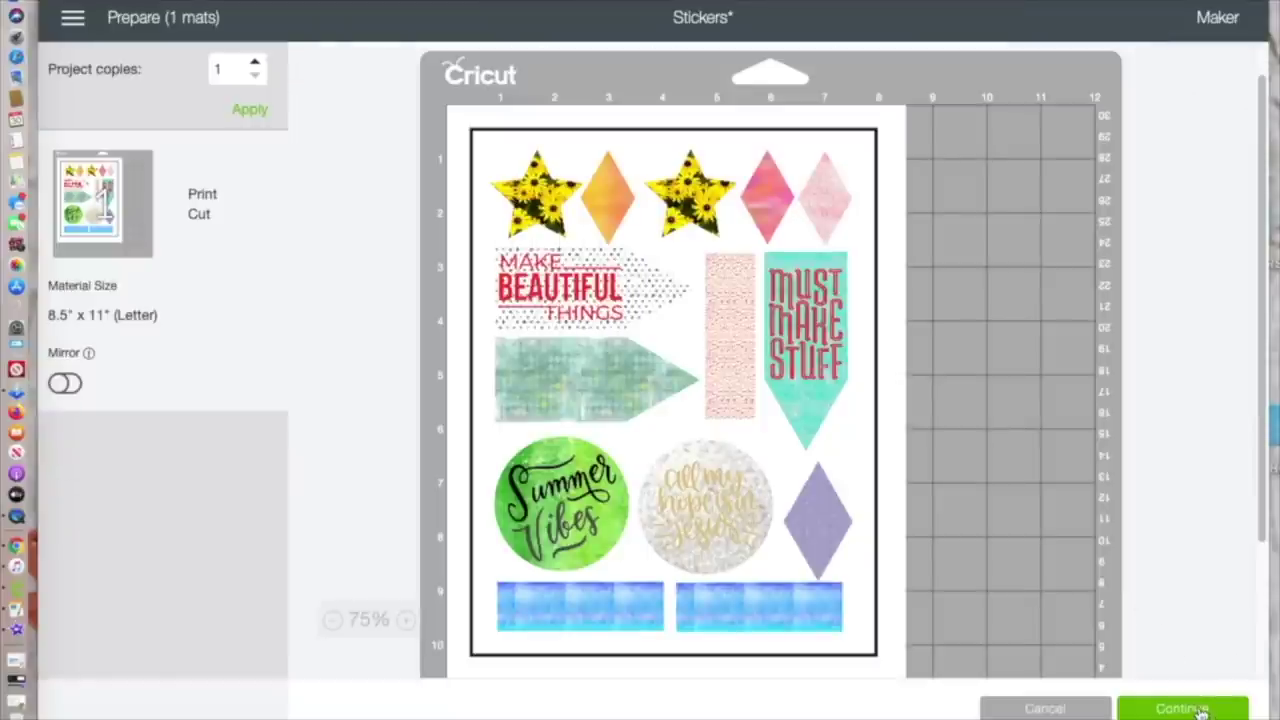
click(1199, 709)
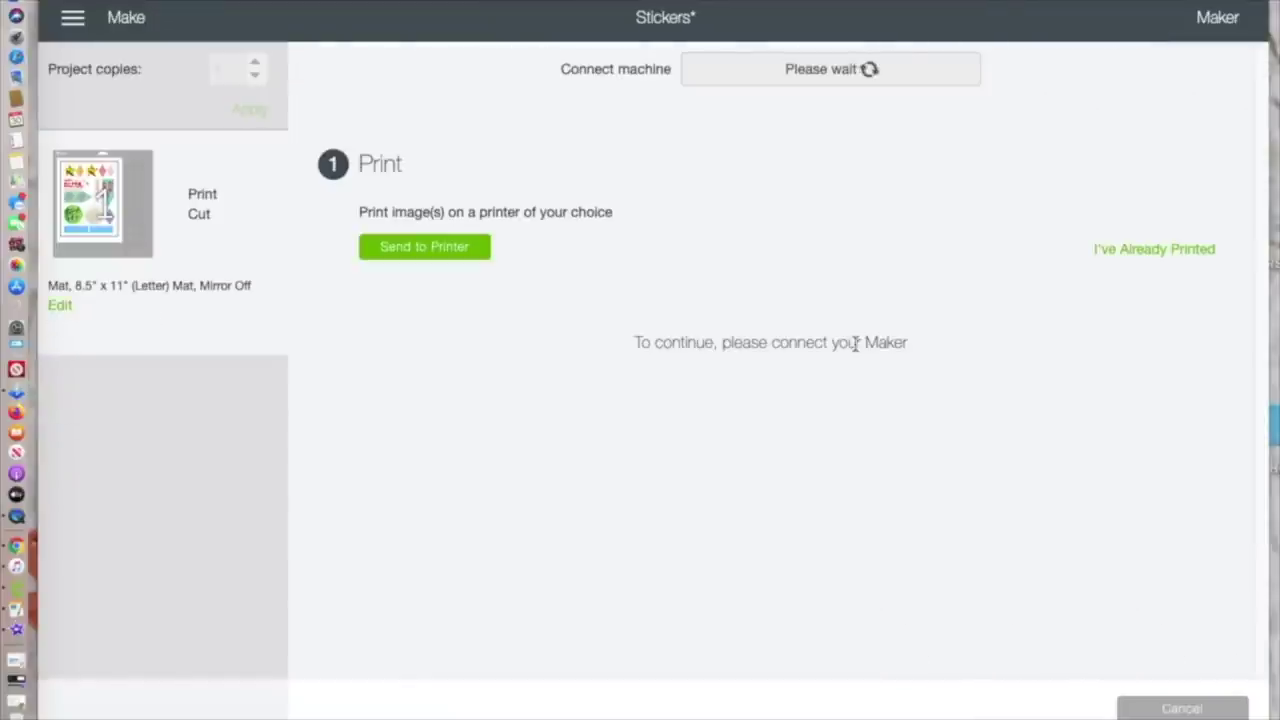
click(469, 251)
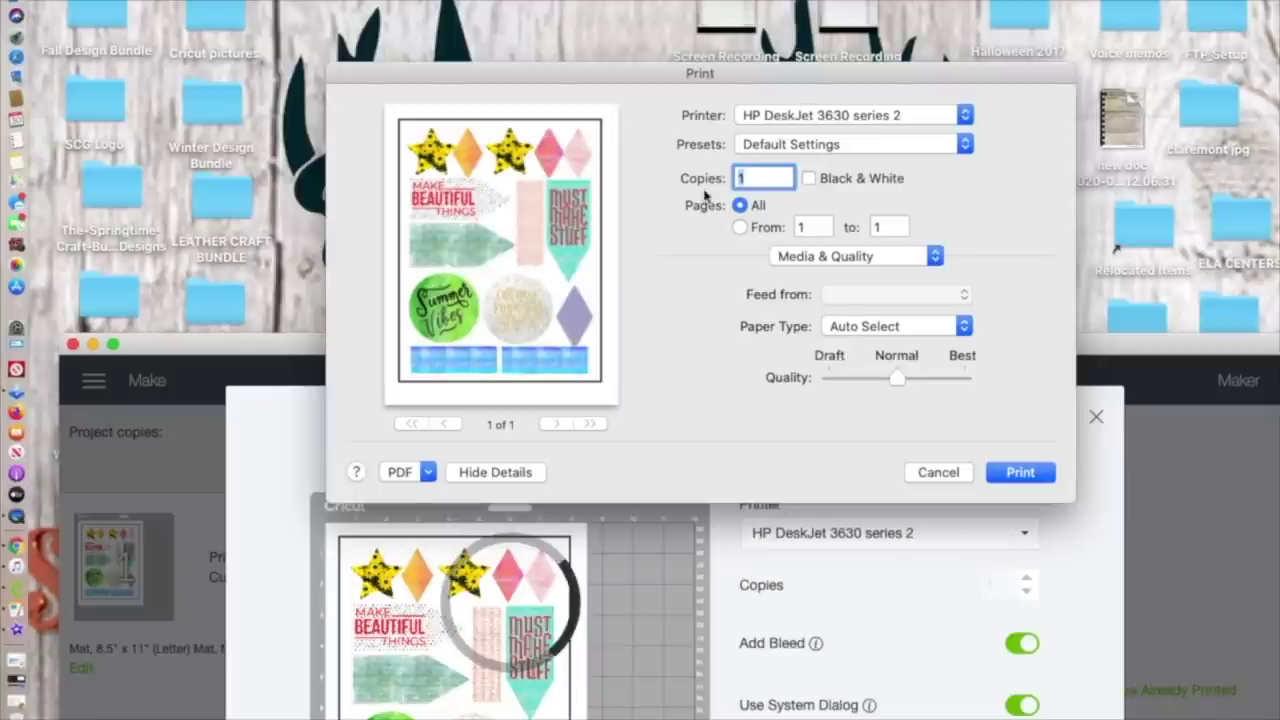
Step: Set print Quality to Best, keeping Paper Type on Auto Select under Media & Quality
click(966, 377)
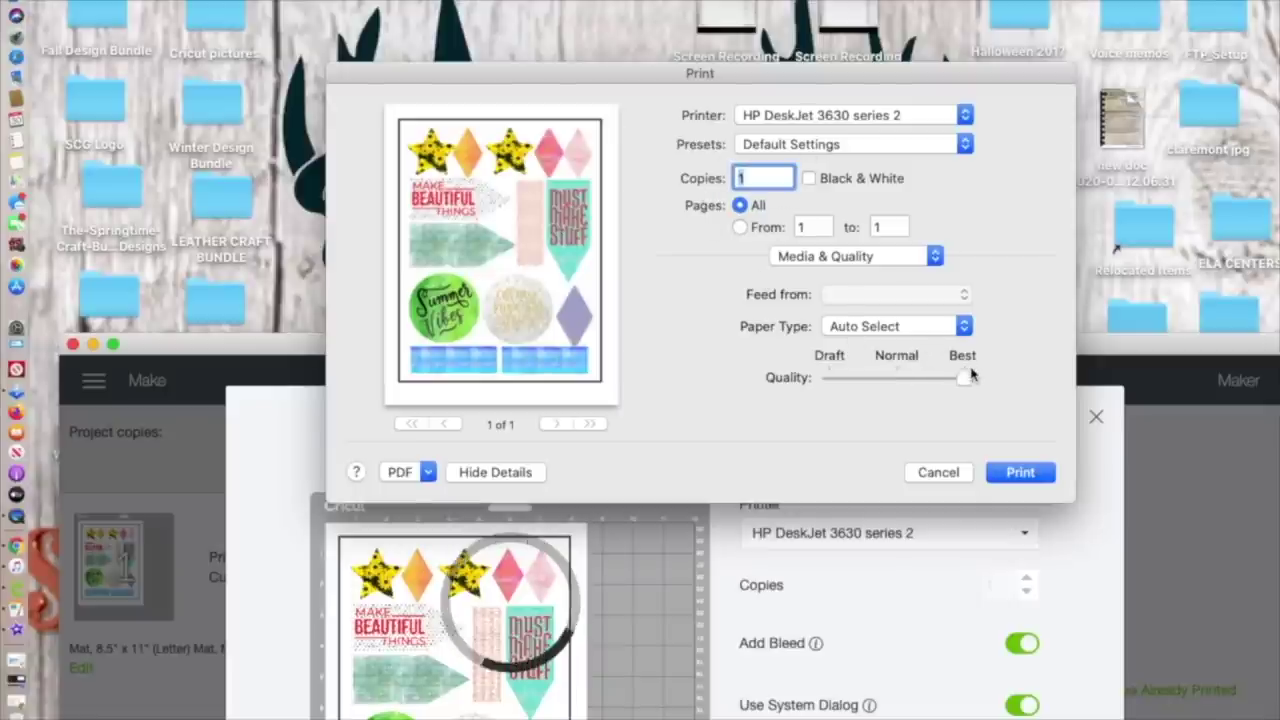
click(963, 327)
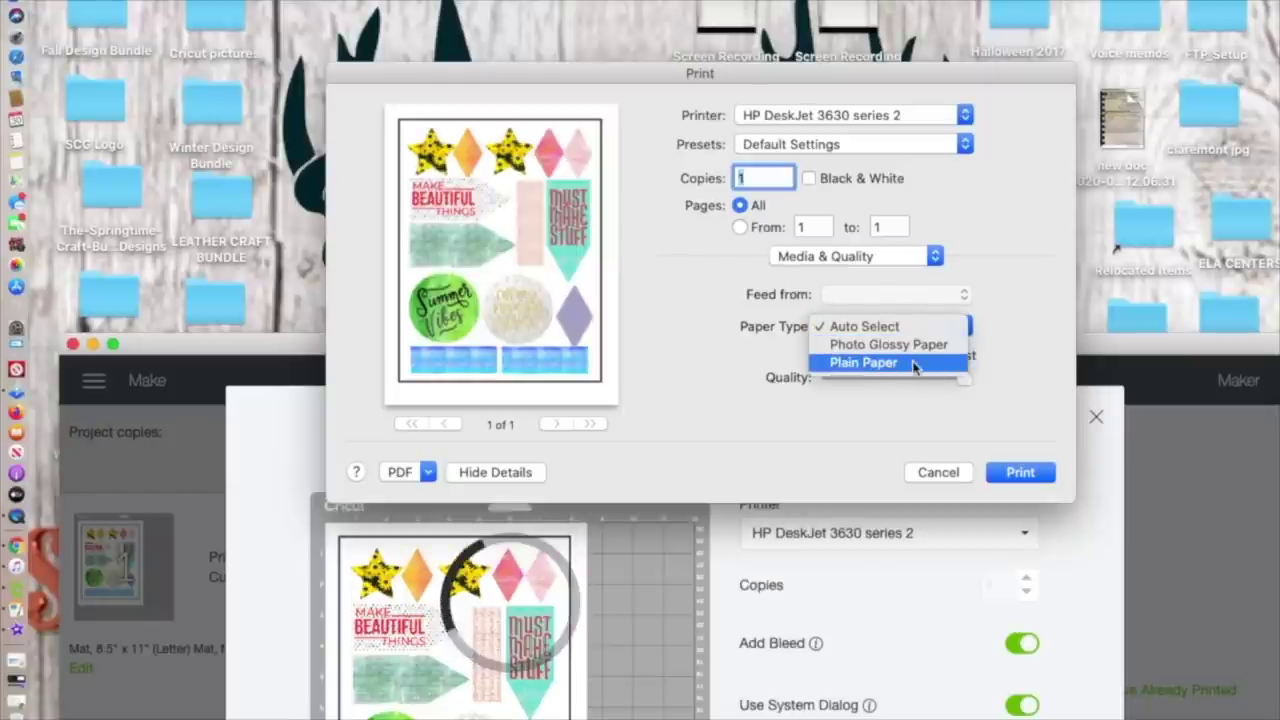
click(916, 329)
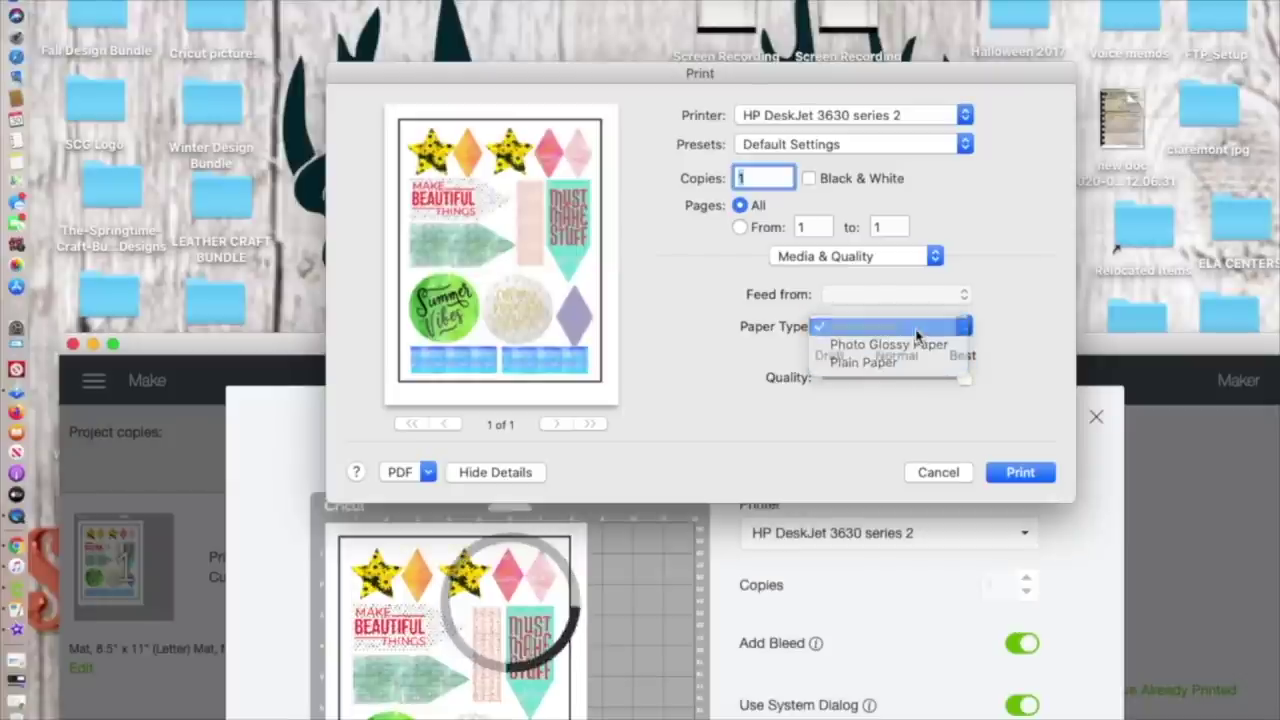
click(884, 257)
click(884, 258)
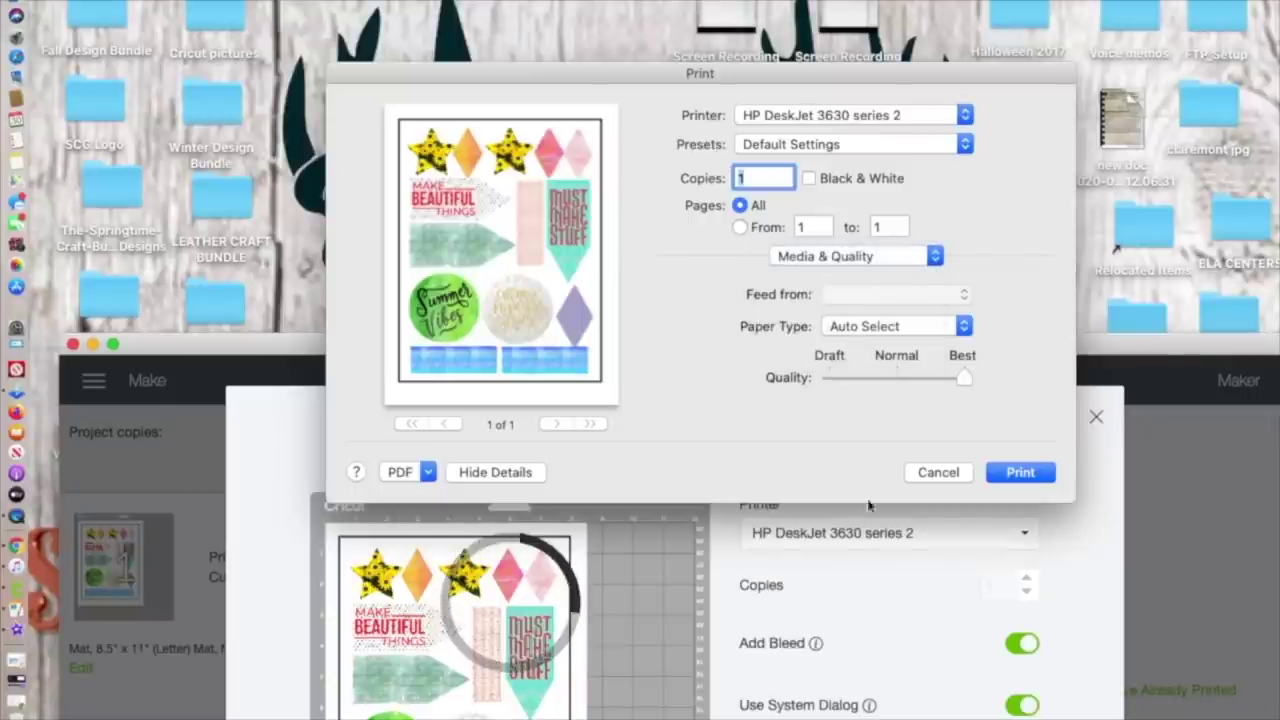